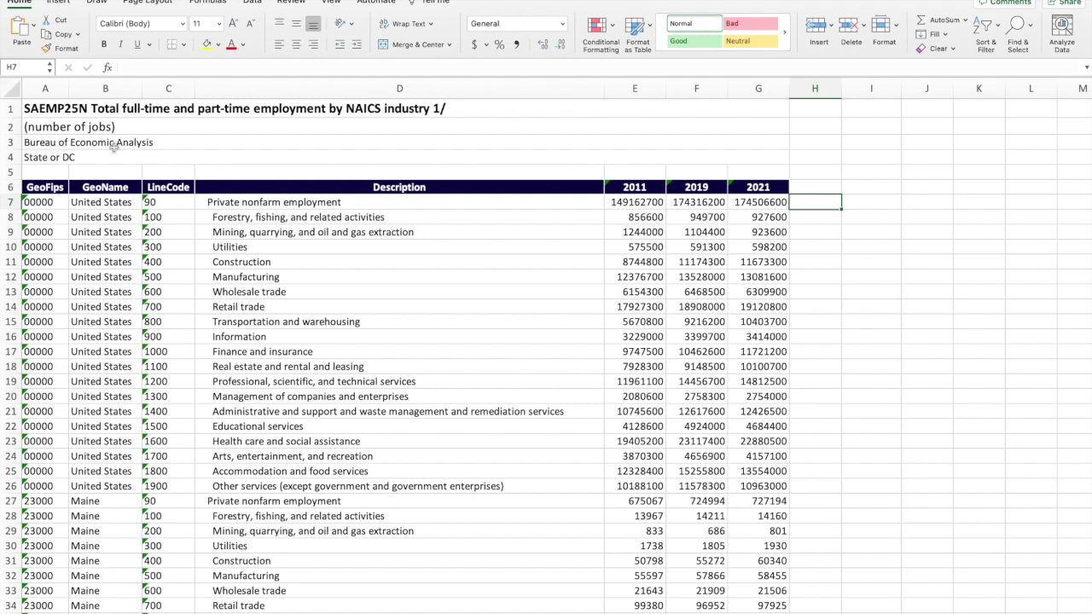
pyautogui.click(47, 87)
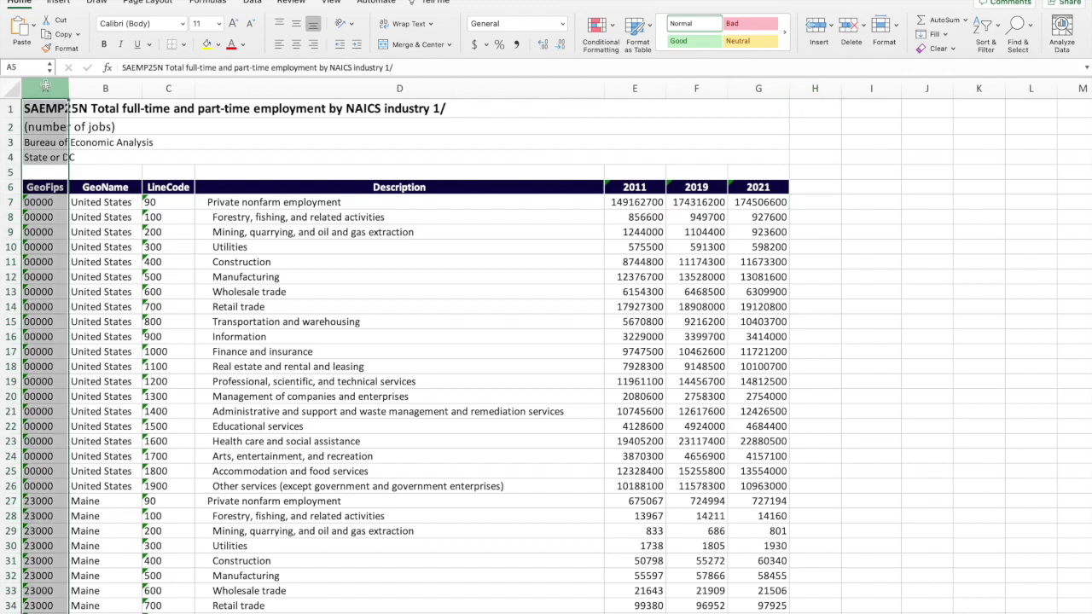
pyautogui.click(759, 88)
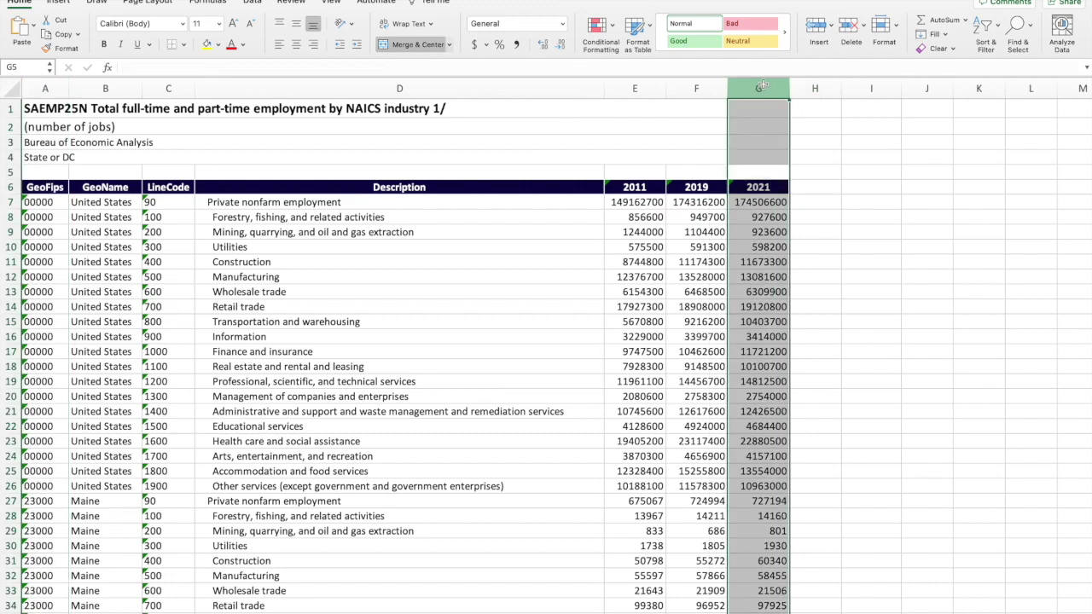
pyautogui.click(49, 89)
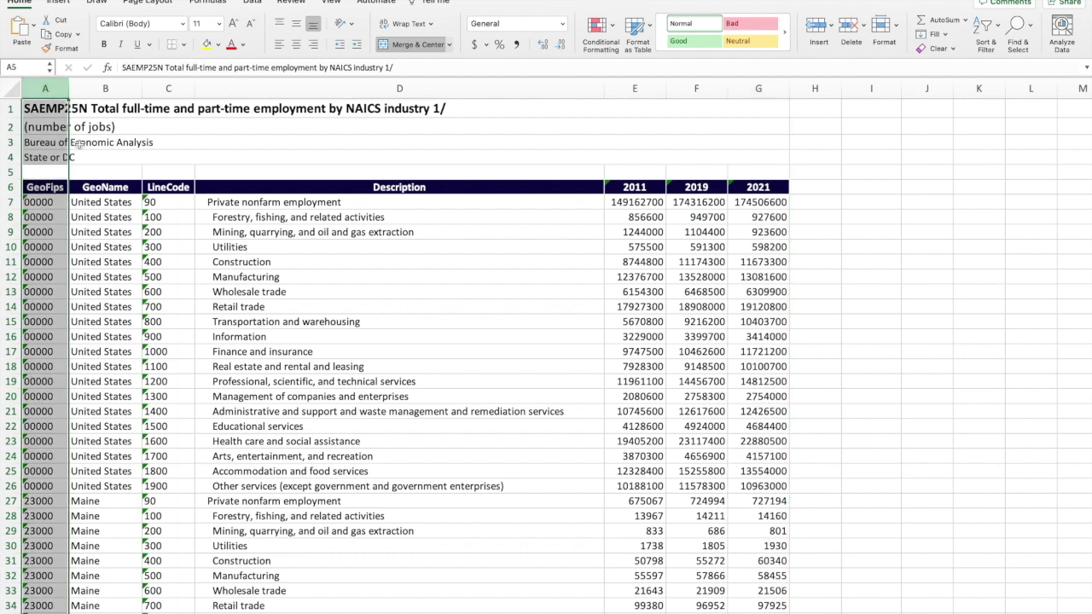
pyautogui.click(44, 202)
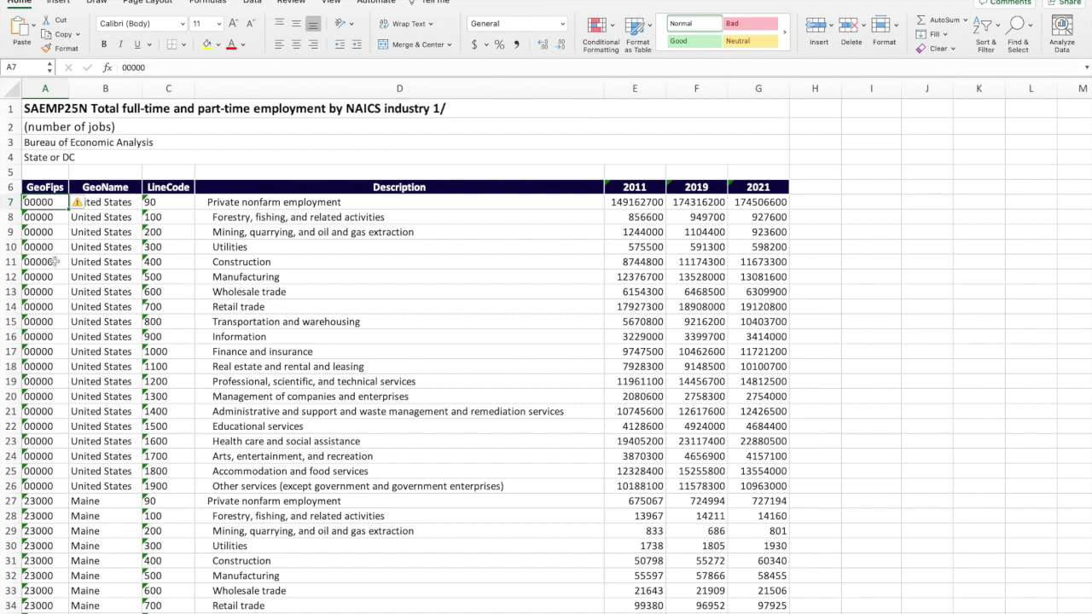
pyautogui.click(42, 501)
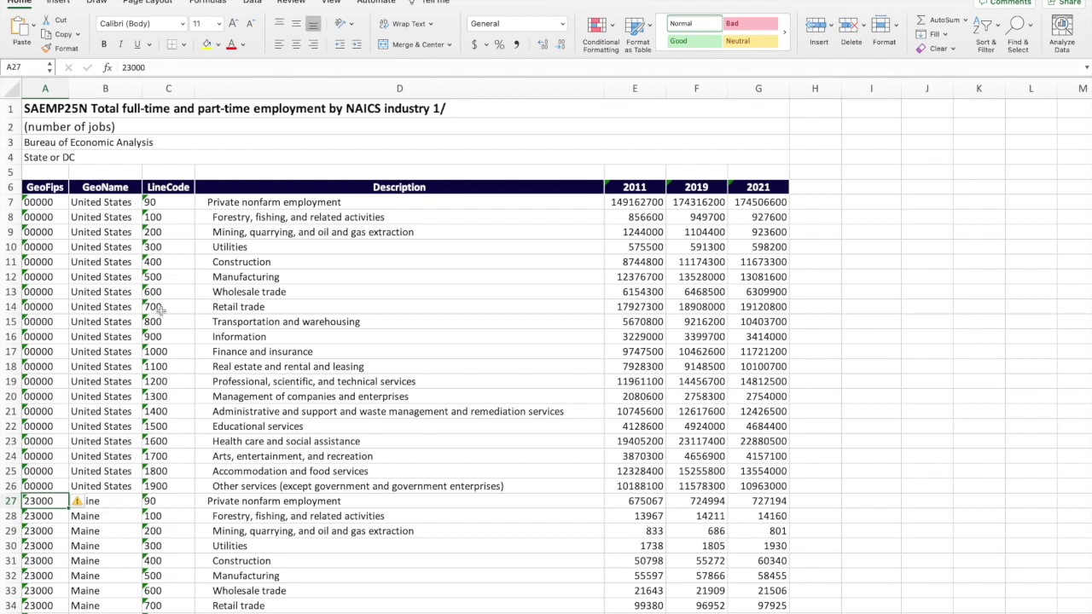
pyautogui.click(168, 88)
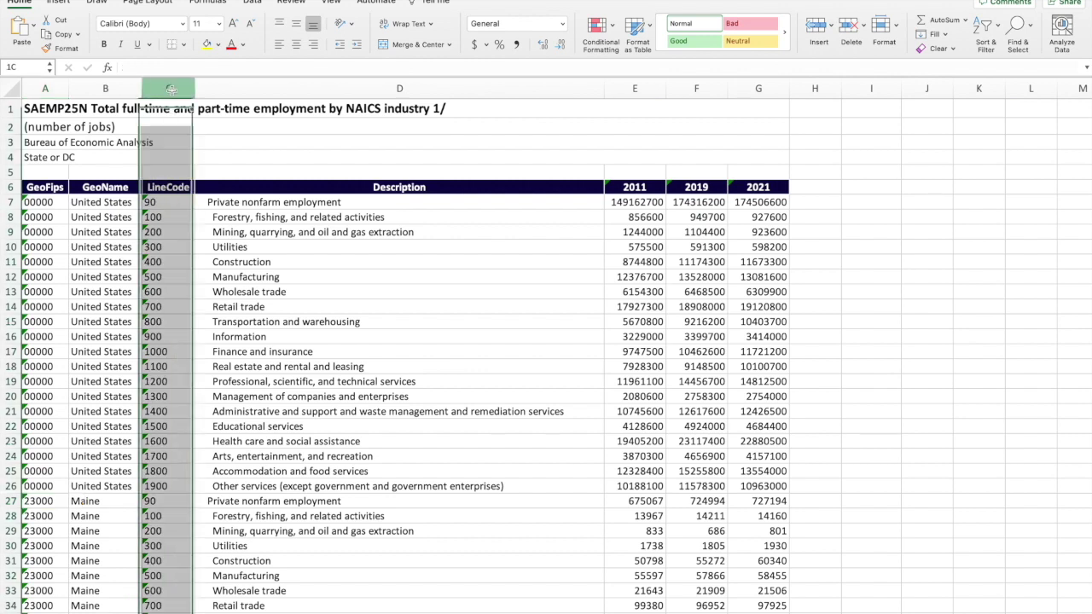
pyautogui.click(170, 185)
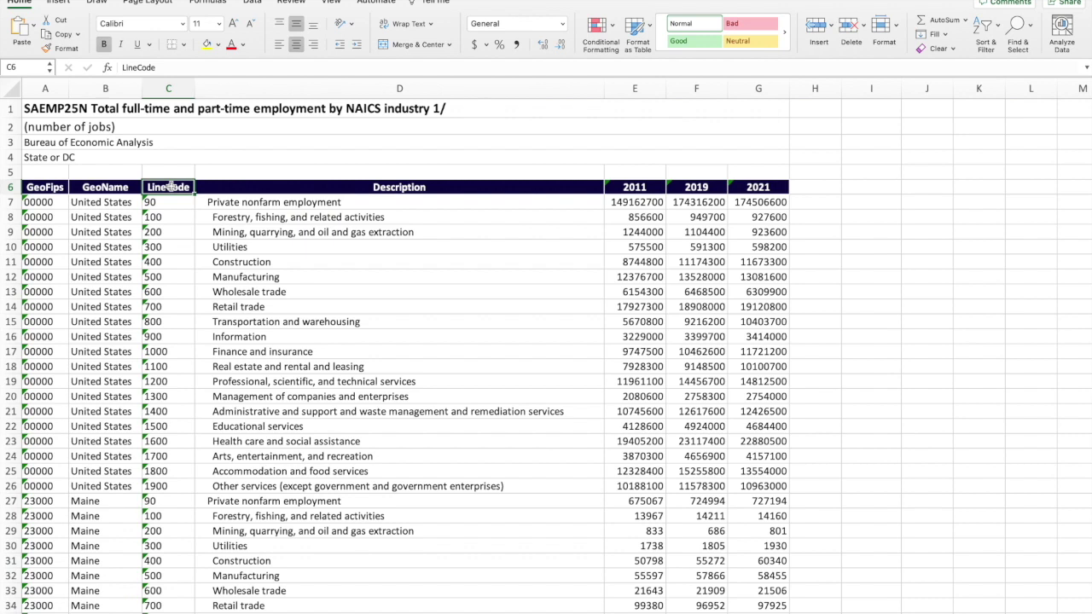
pyautogui.click(172, 205)
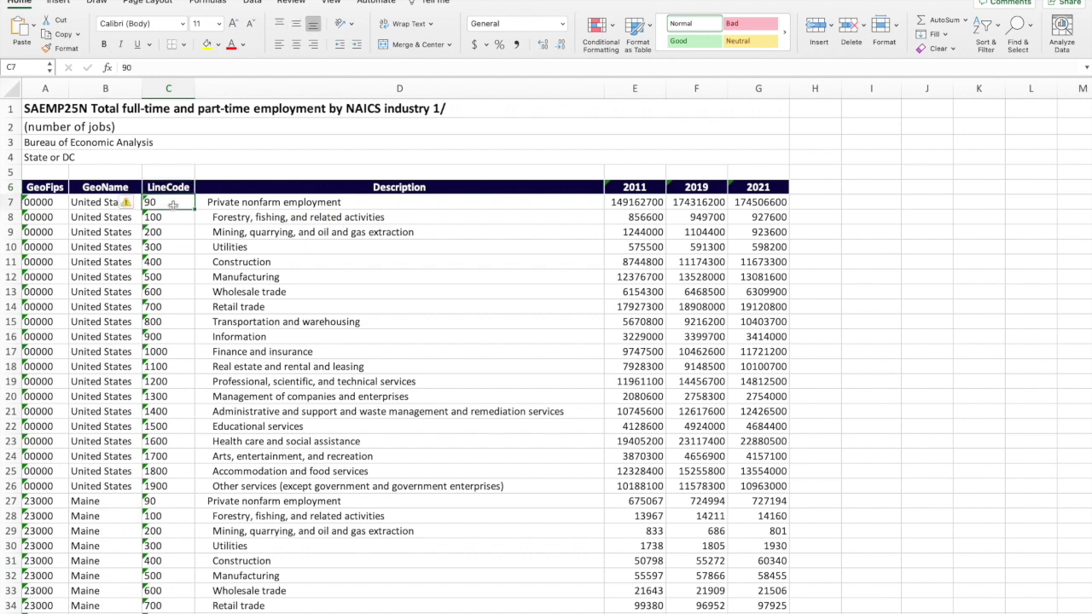
pyautogui.click(167, 218)
pyautogui.click(167, 233)
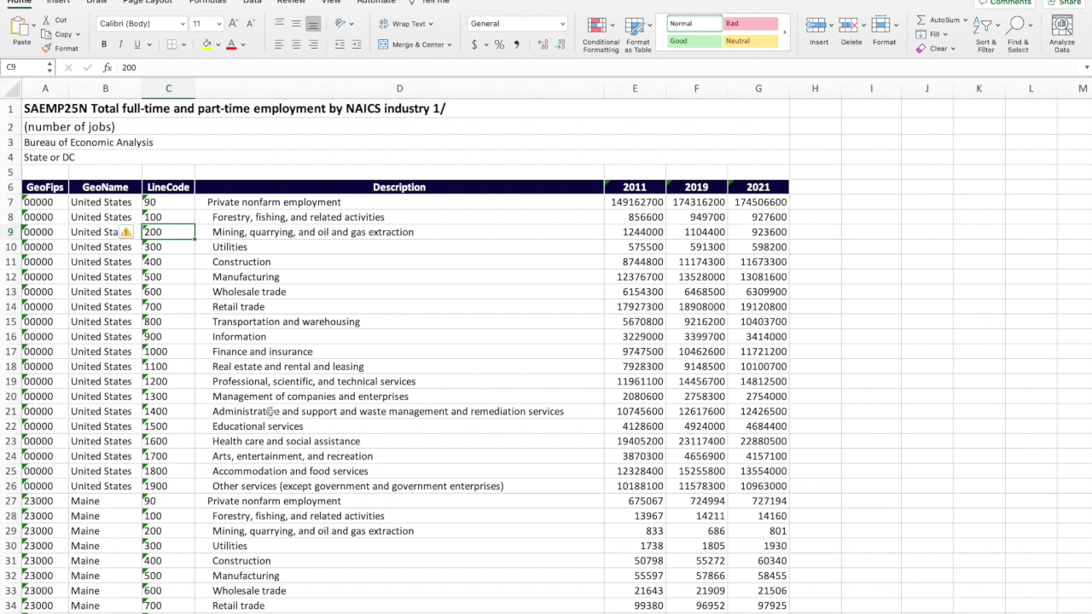
pyautogui.click(338, 189)
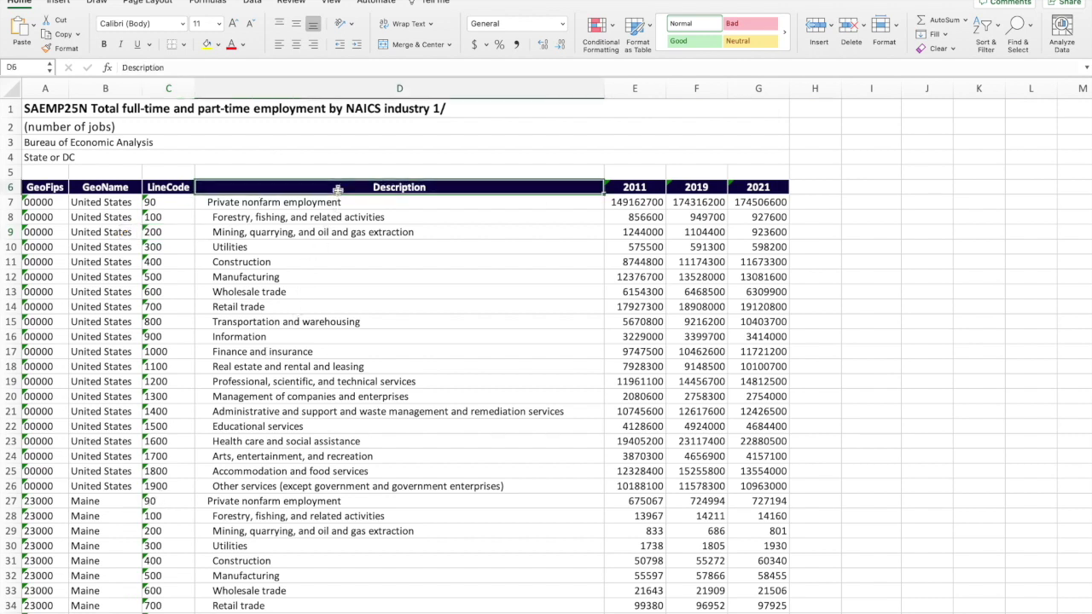
pyautogui.click(311, 205)
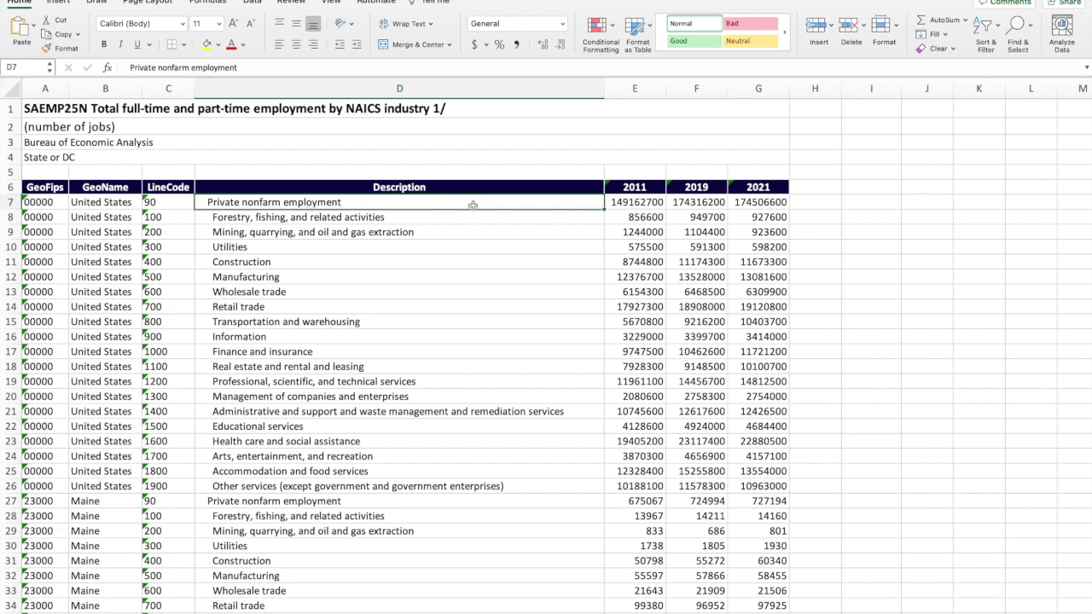
pyautogui.click(759, 188)
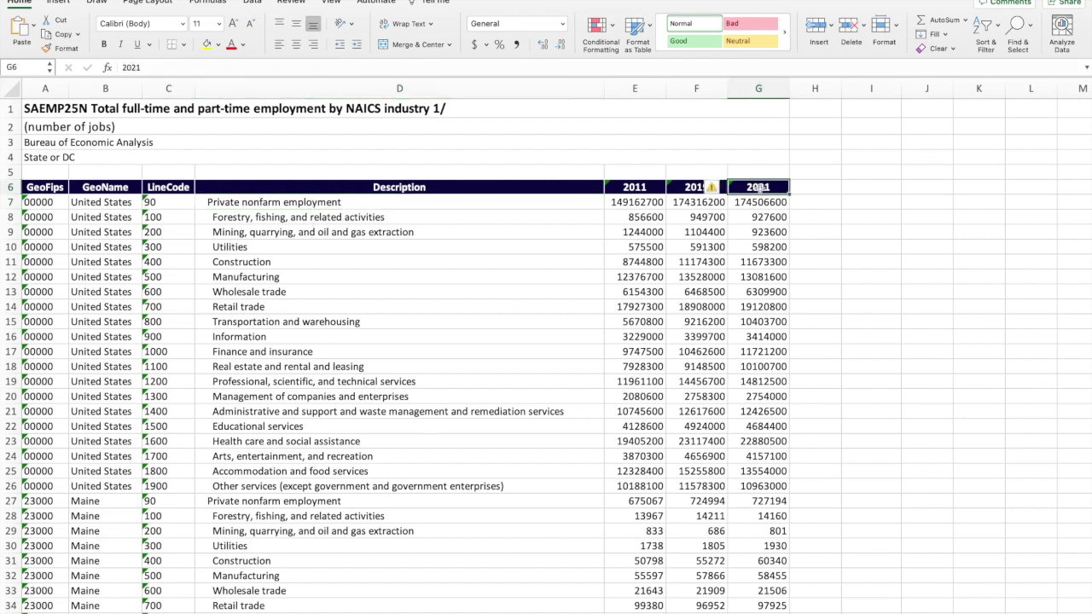
pyautogui.click(762, 203)
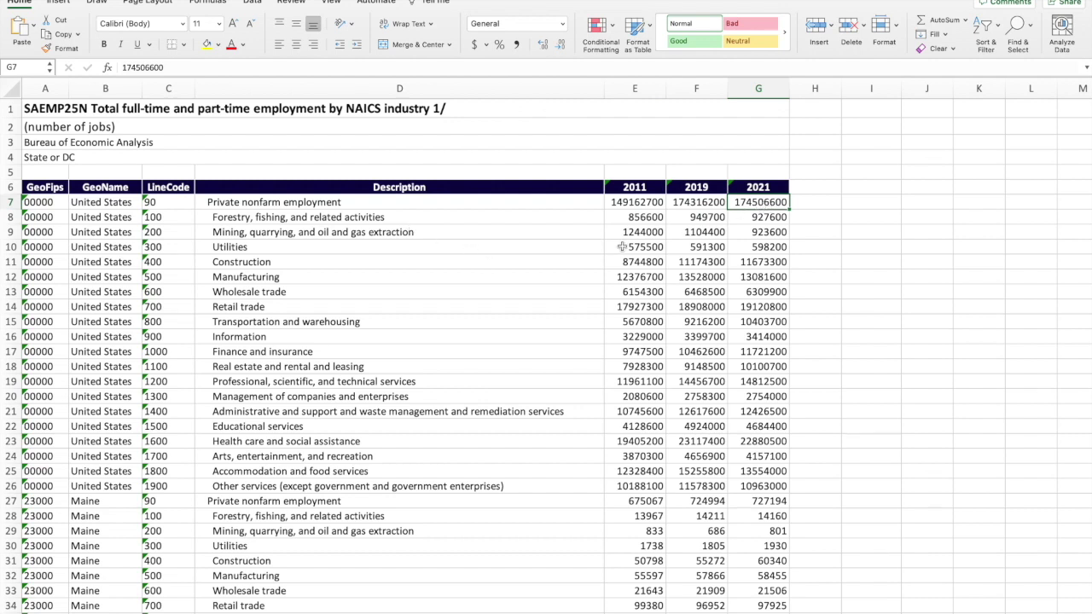
pyautogui.click(366, 218)
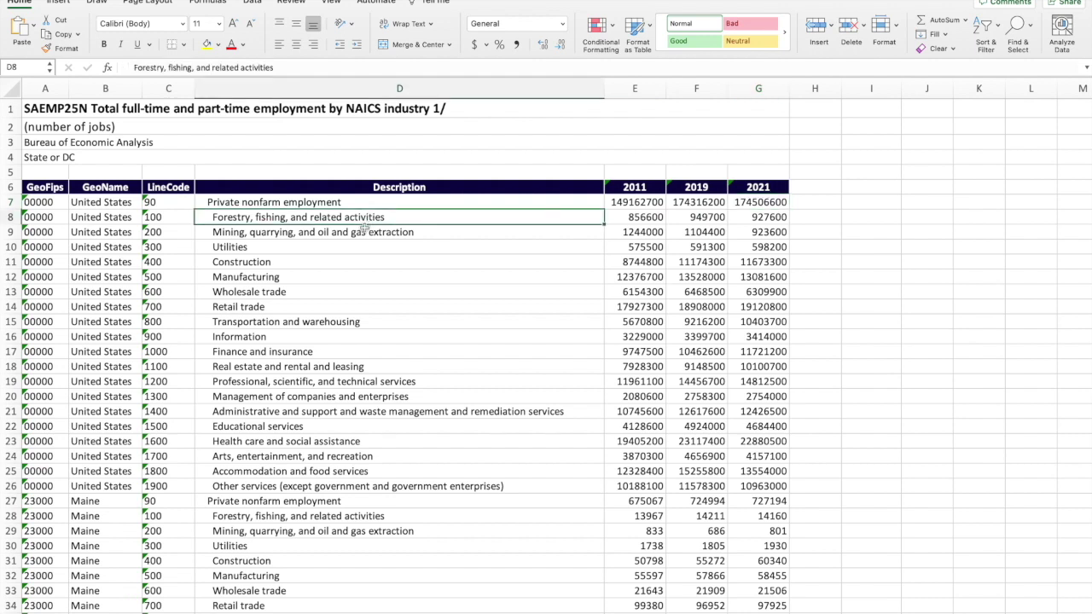
pyautogui.click(360, 235)
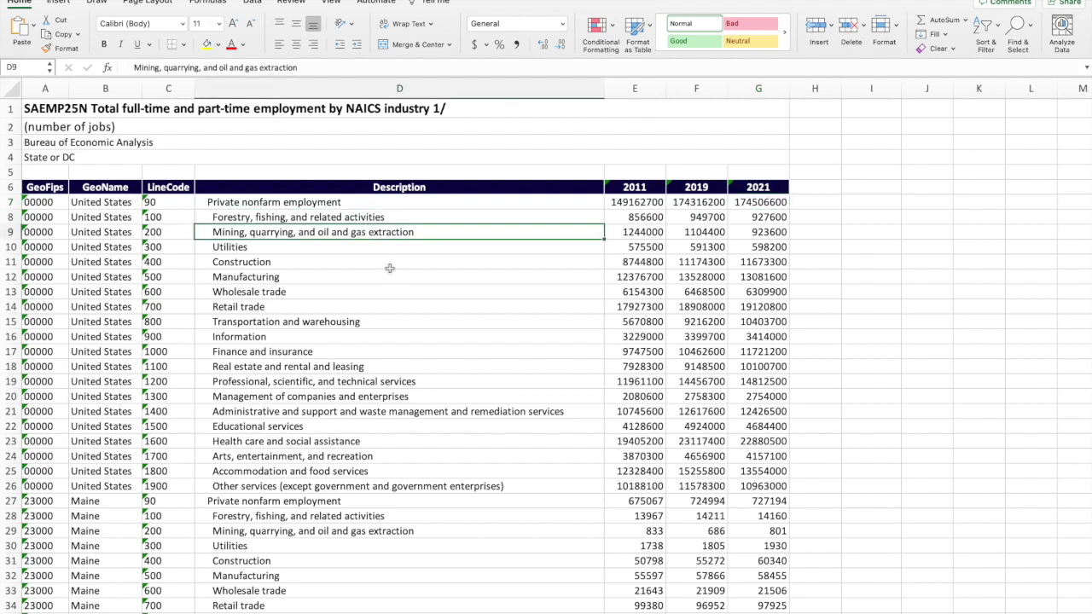
pyautogui.click(326, 289)
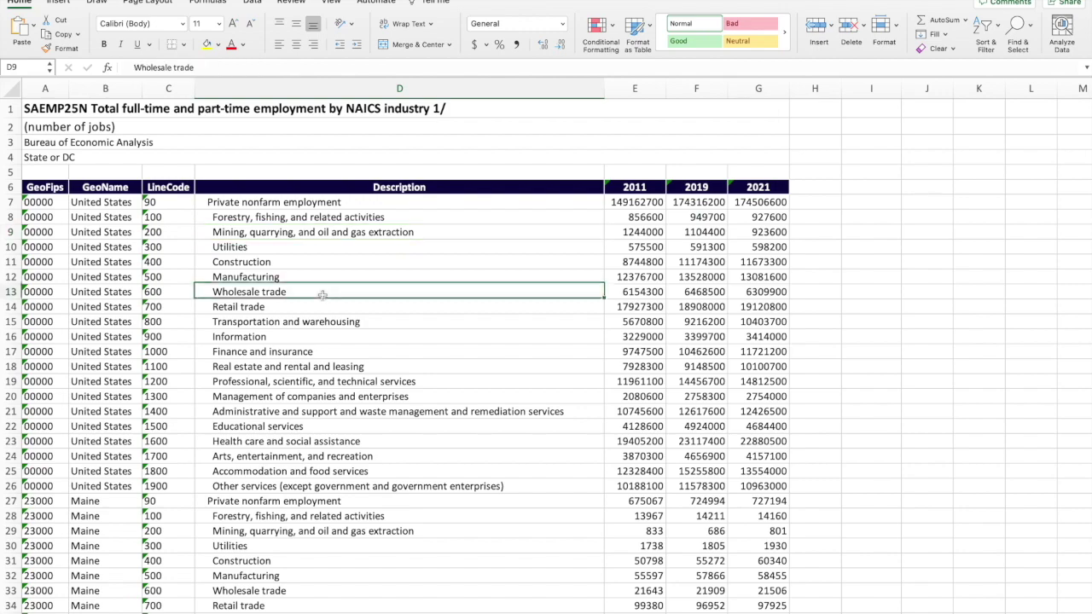
pyautogui.click(323, 352)
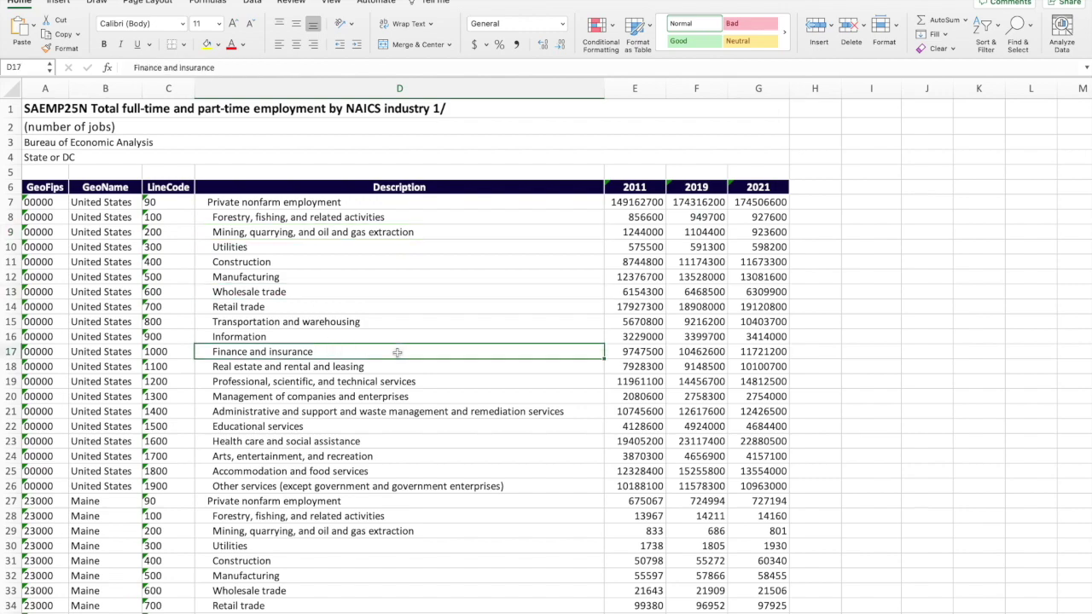
# Step: Review Maine's Utilities row, showing 1930 jobs in 2021
pyautogui.scroll(-8, 459, 369)
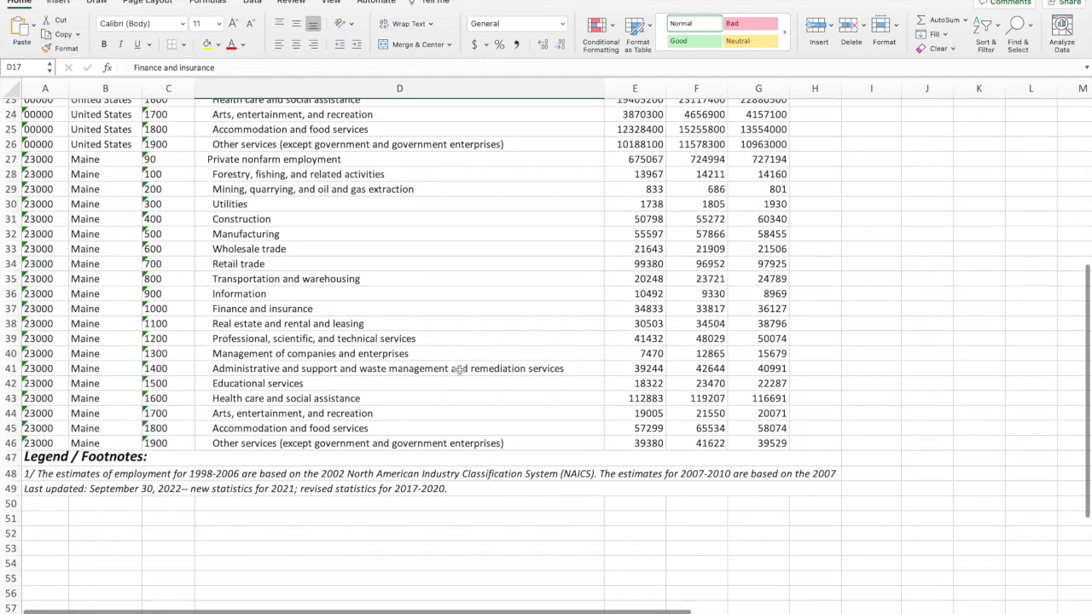
pyautogui.scroll(5, 459, 370)
pyautogui.scroll(4, 459, 370)
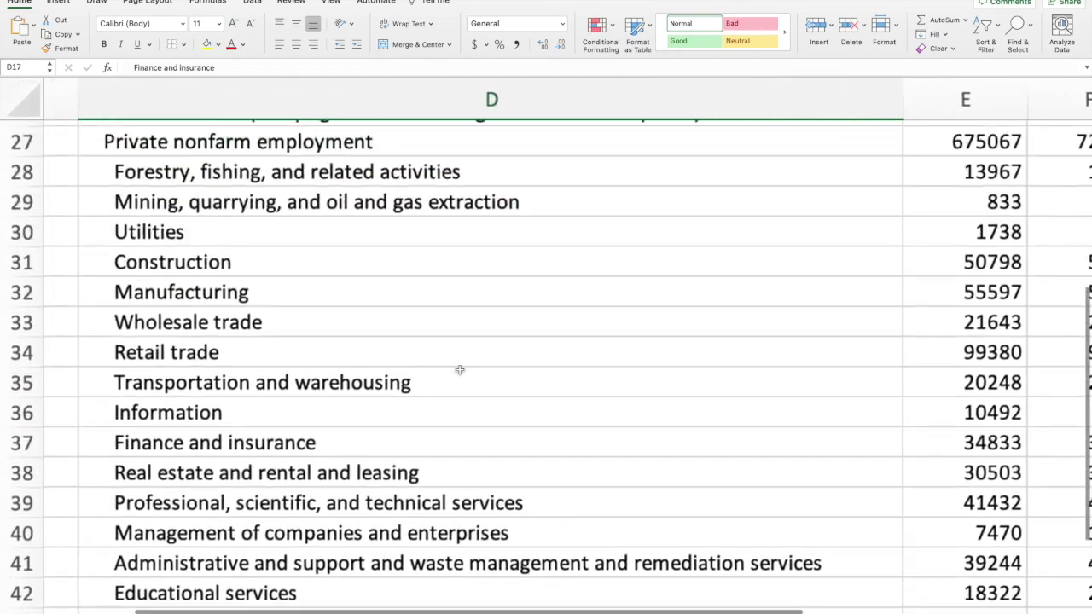
pyautogui.hscroll(-6, 459, 369)
pyautogui.scroll(3, 459, 369)
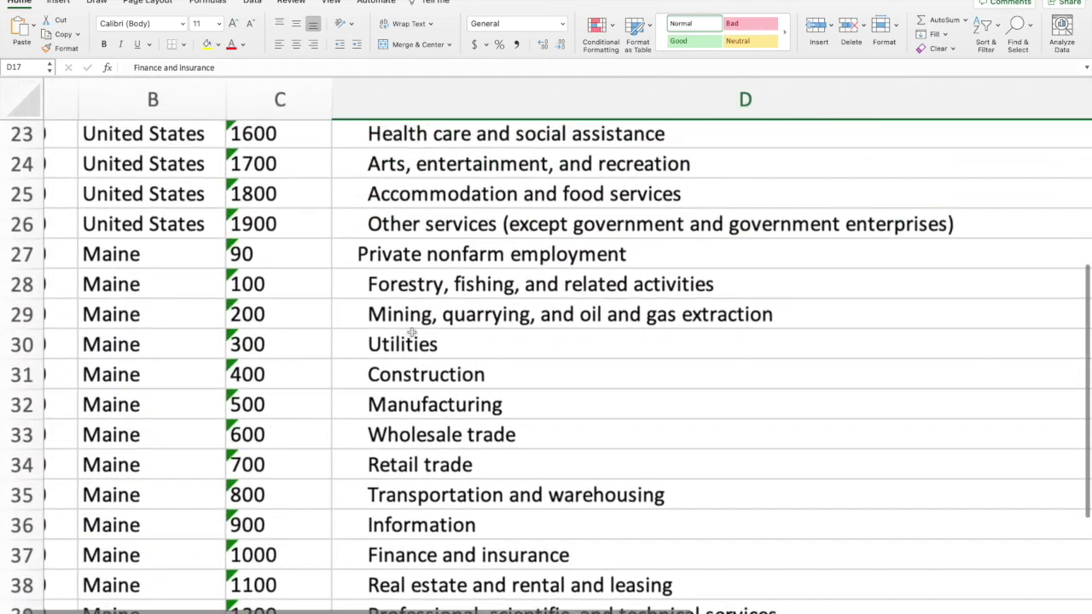
pyautogui.hscroll(-2, 459, 369)
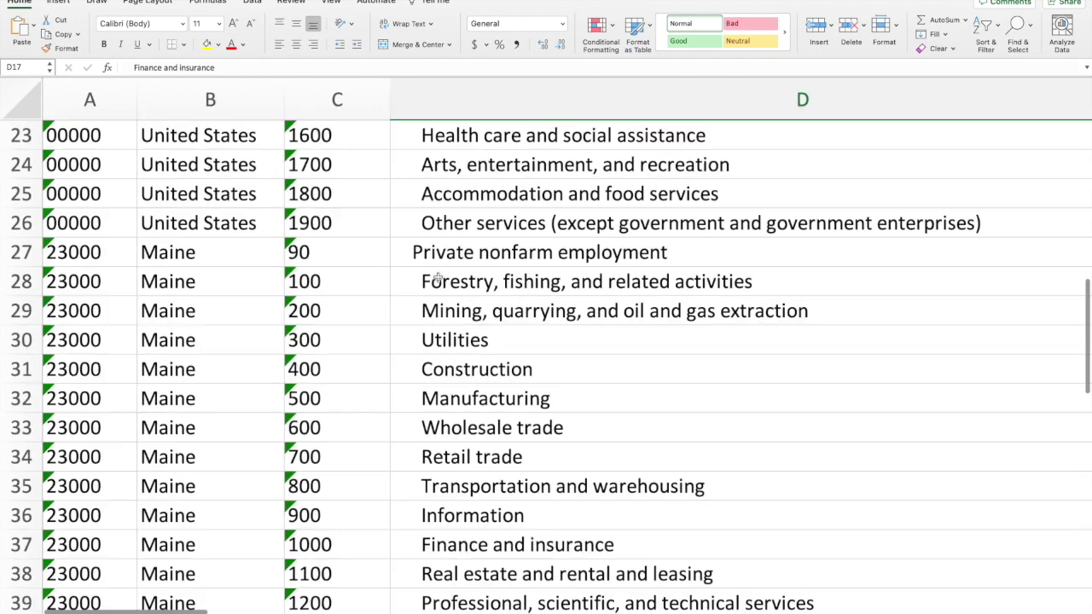
pyautogui.click(471, 339)
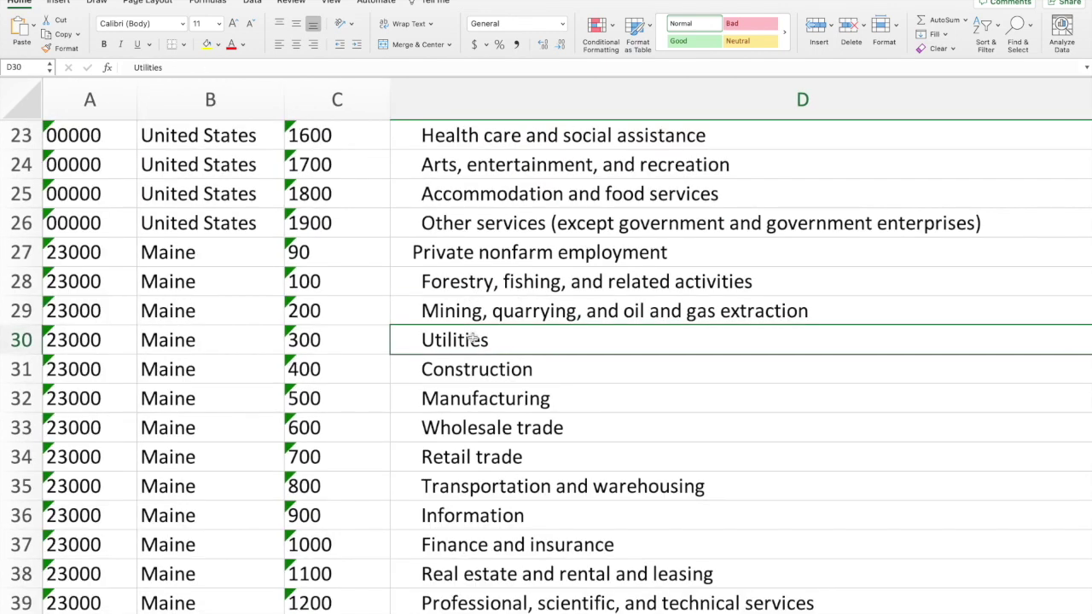
pyautogui.press('Right')
pyautogui.press('Right')
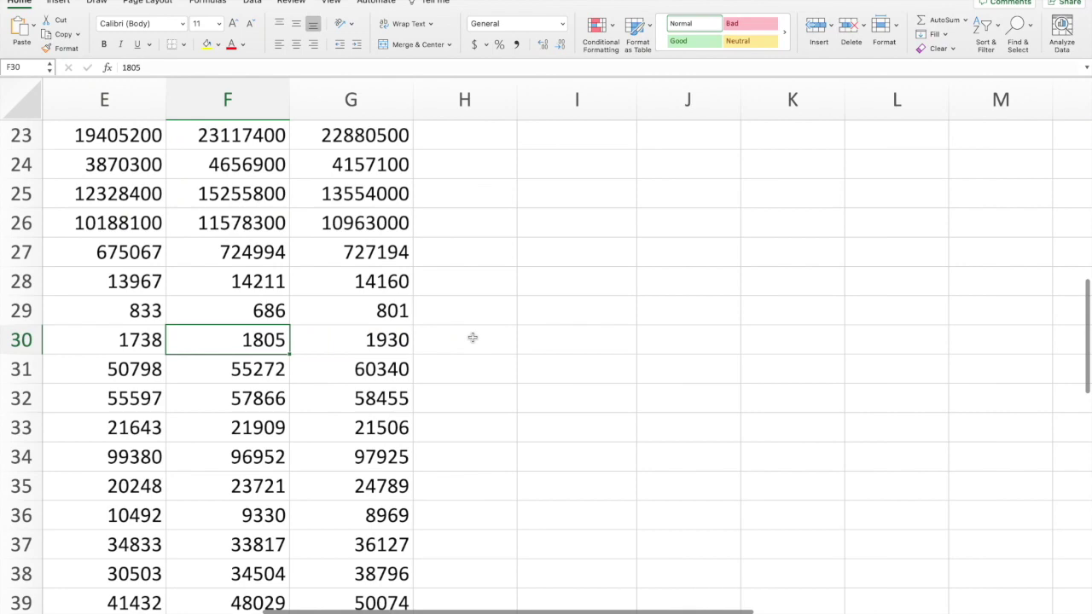
pyautogui.press('Right')
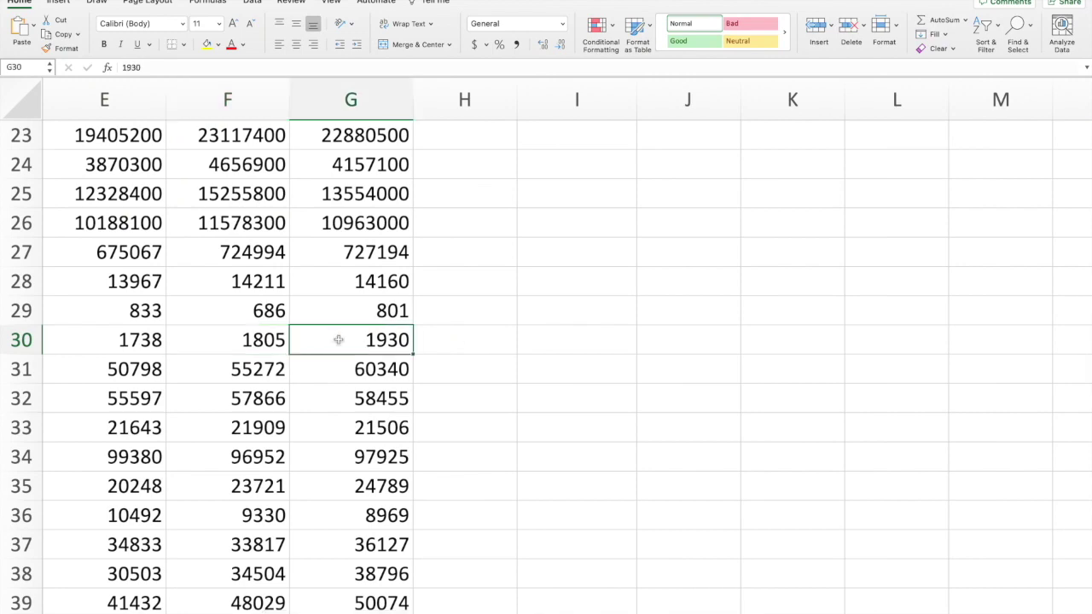
# Step: Review Maine's Educational services 2021 jobs, then start a new blank workbook
pyautogui.hscroll(-10, 327, 340)
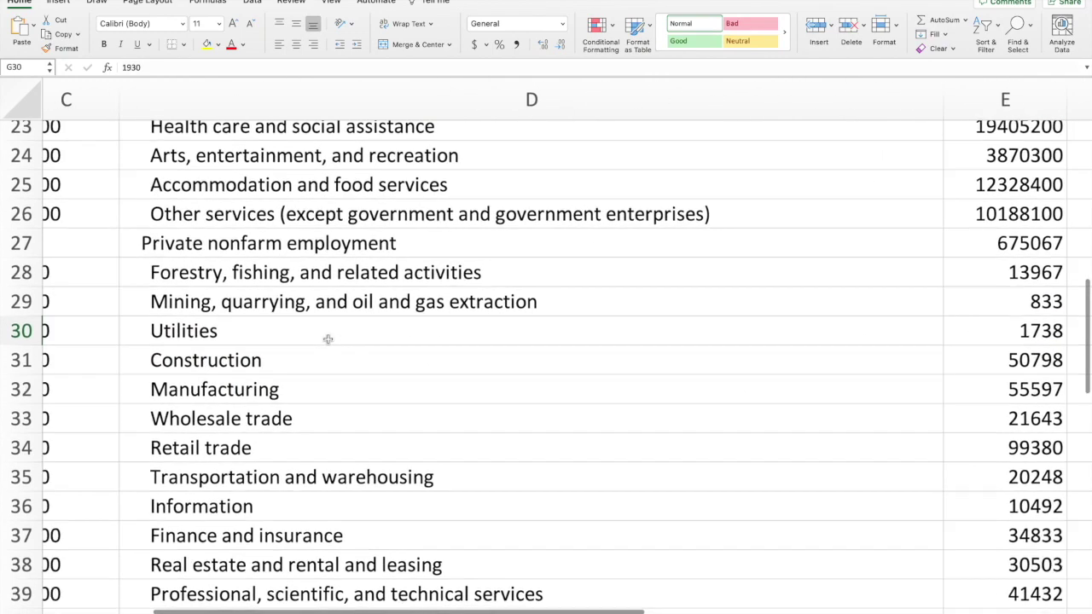
pyautogui.scroll(-1, 328, 339)
pyautogui.scroll(-3, 327, 340)
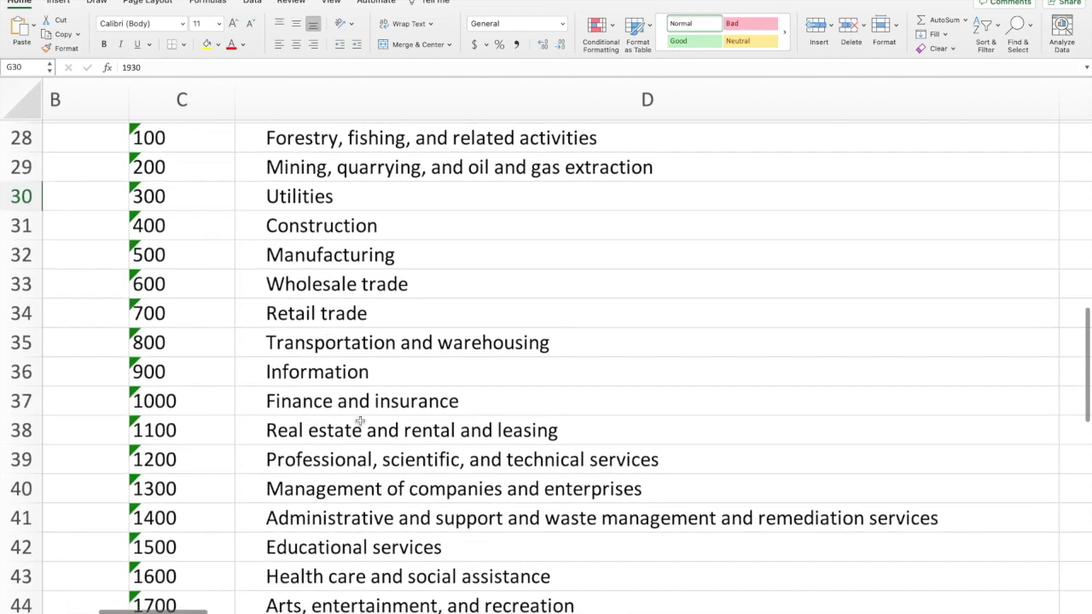
pyautogui.click(382, 550)
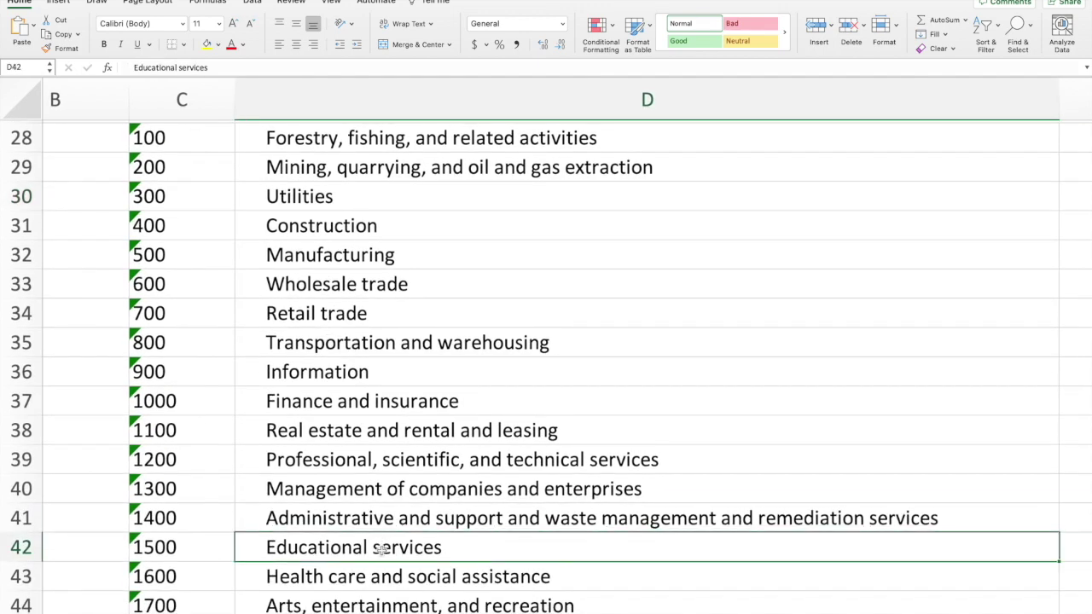
pyautogui.press('Right')
pyautogui.press('Right')
pyautogui.press('Right')
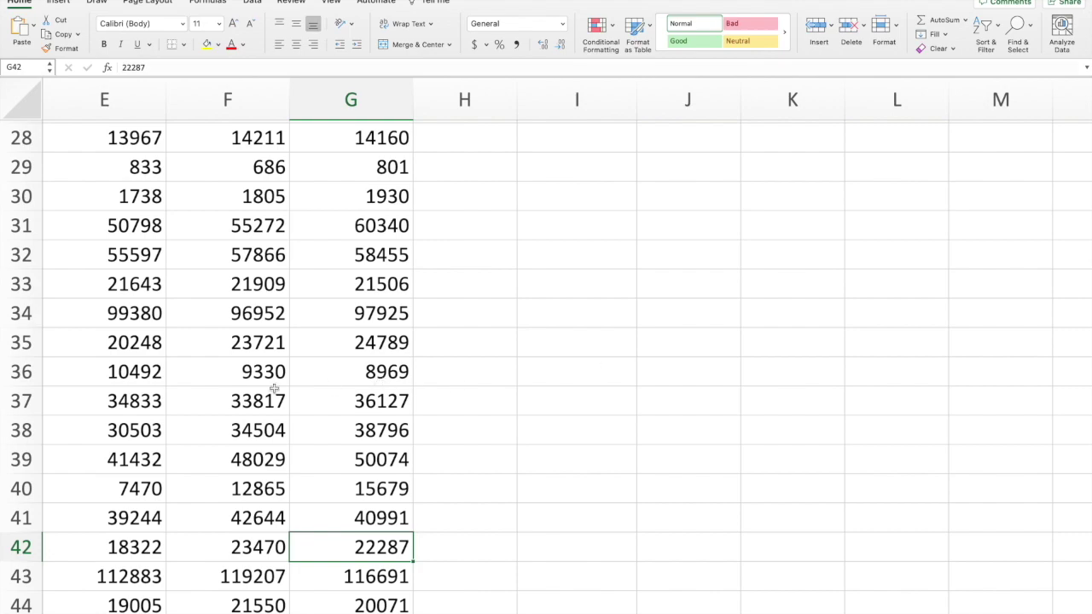
pyautogui.hscroll(-5, 228, 382)
pyautogui.scroll(10, 230, 381)
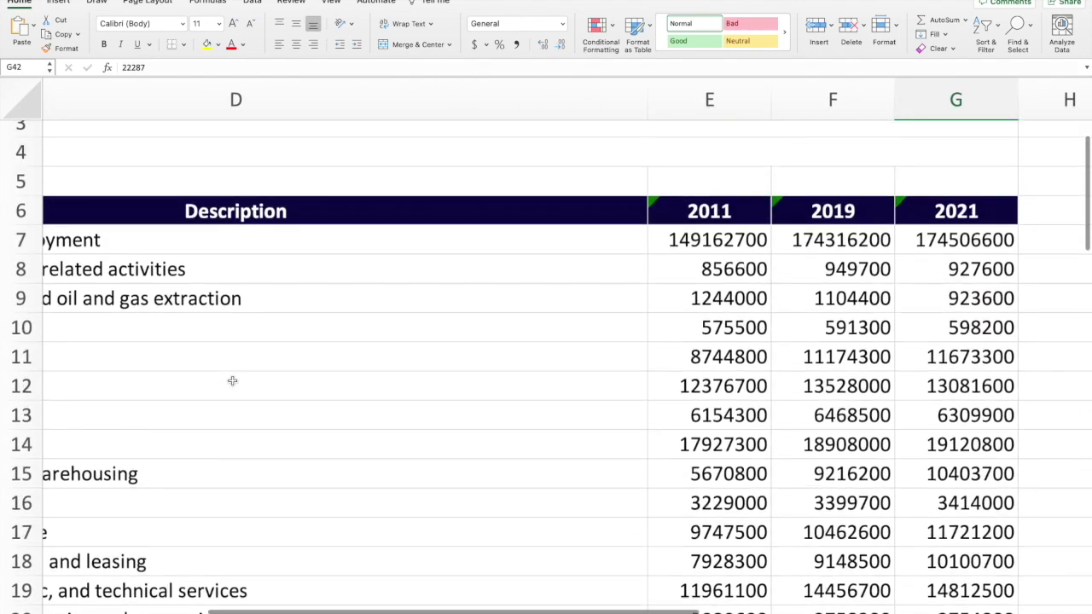
pyautogui.scroll(-6, 232, 381)
pyautogui.hscroll(-2, 316, 331)
pyautogui.scroll(-5, 316, 332)
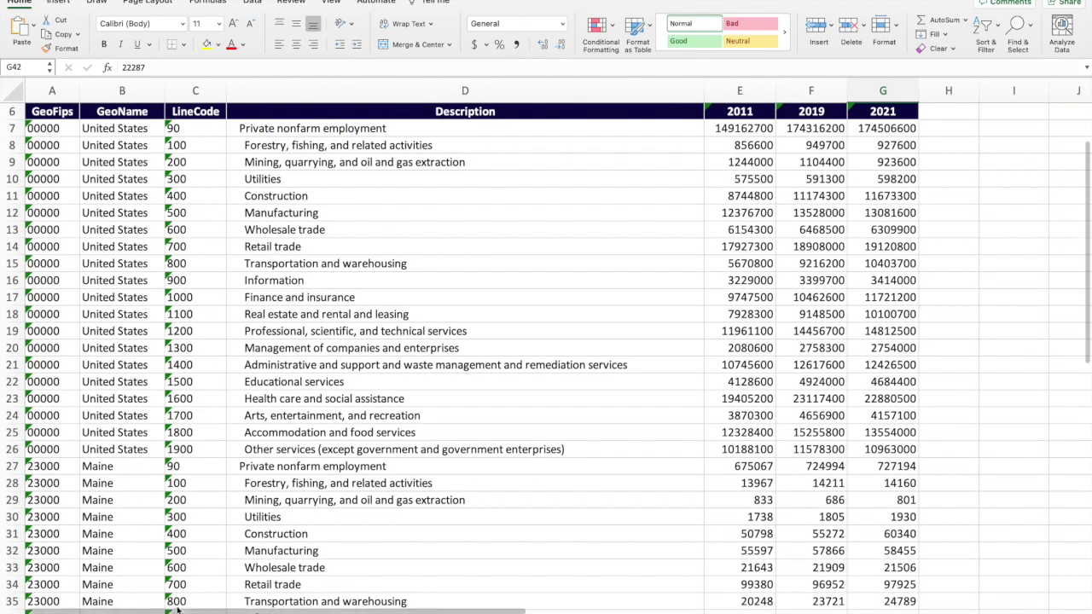
pyautogui.press('super+n')
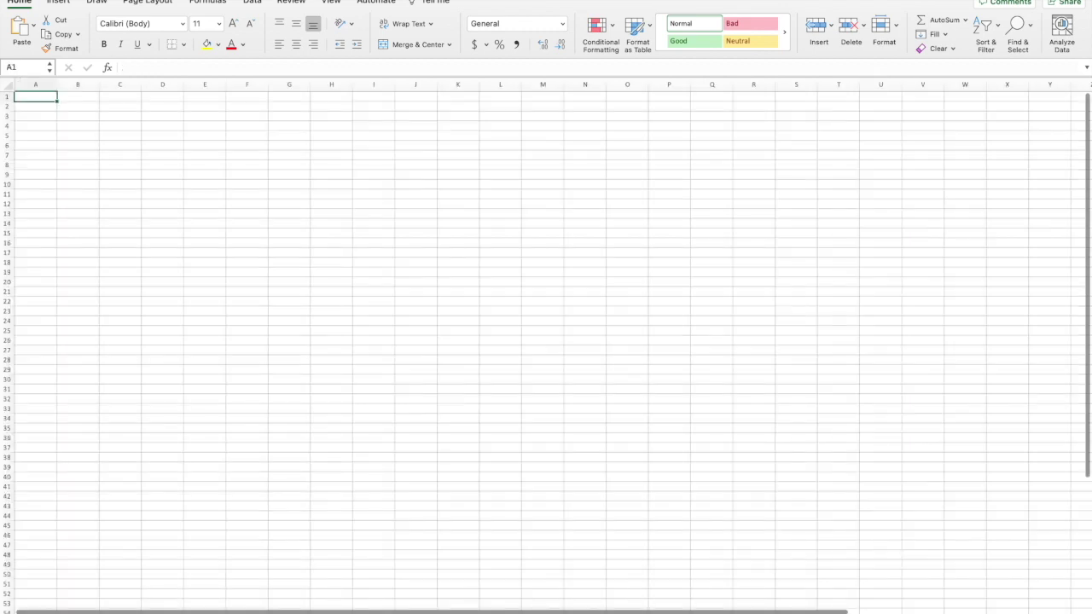
# Step: Copy the GeoName column from the data sheet into column A of the new sheet
pyautogui.press('super+w')
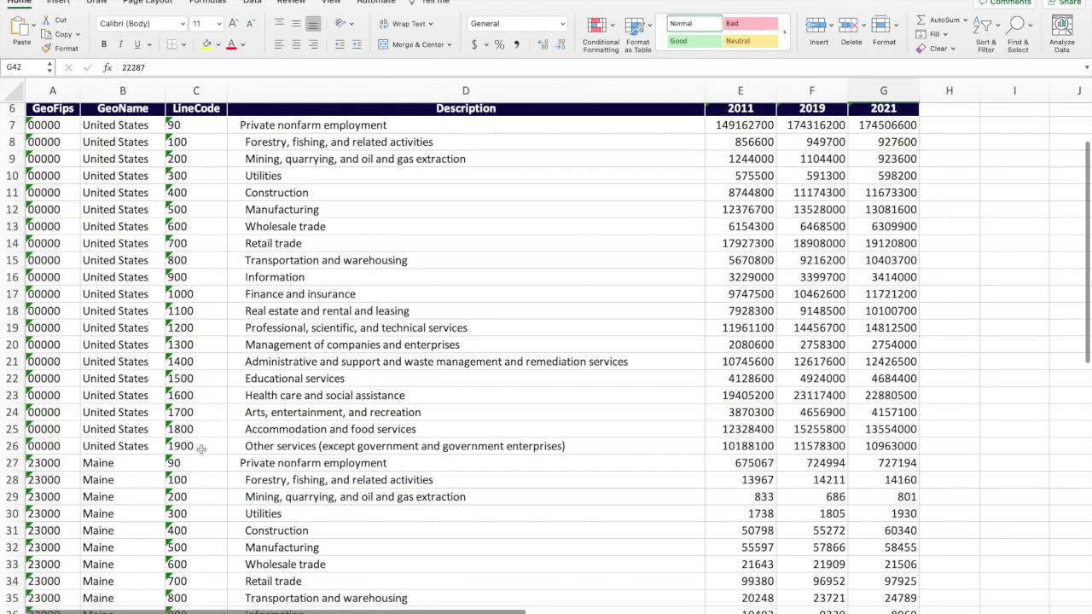
pyautogui.scroll(3, 202, 448)
pyautogui.click(124, 89)
pyautogui.scroll(1, 124, 86)
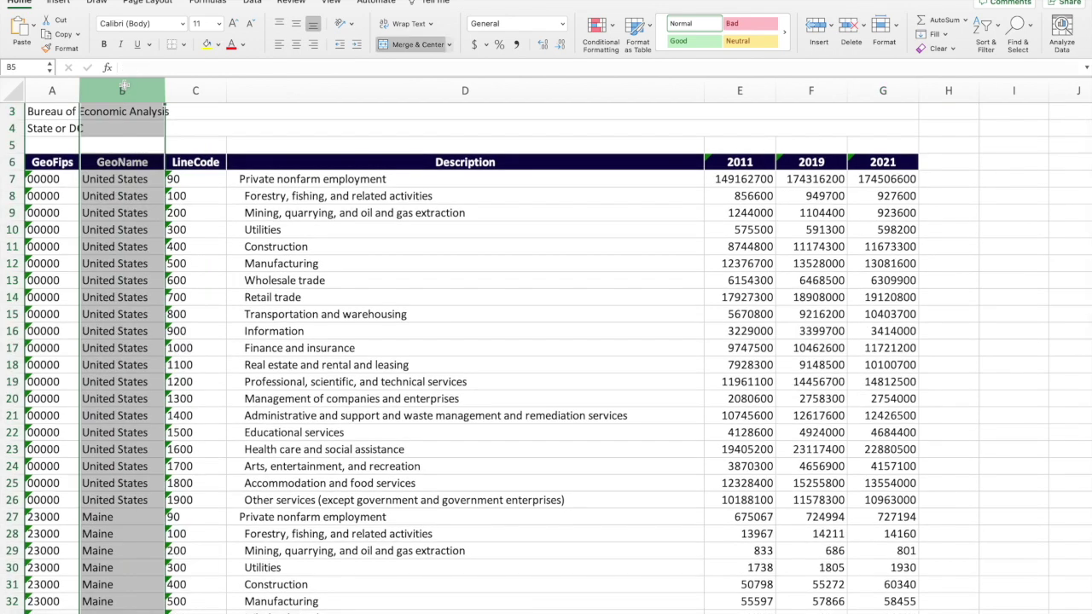
pyautogui.press('super+c')
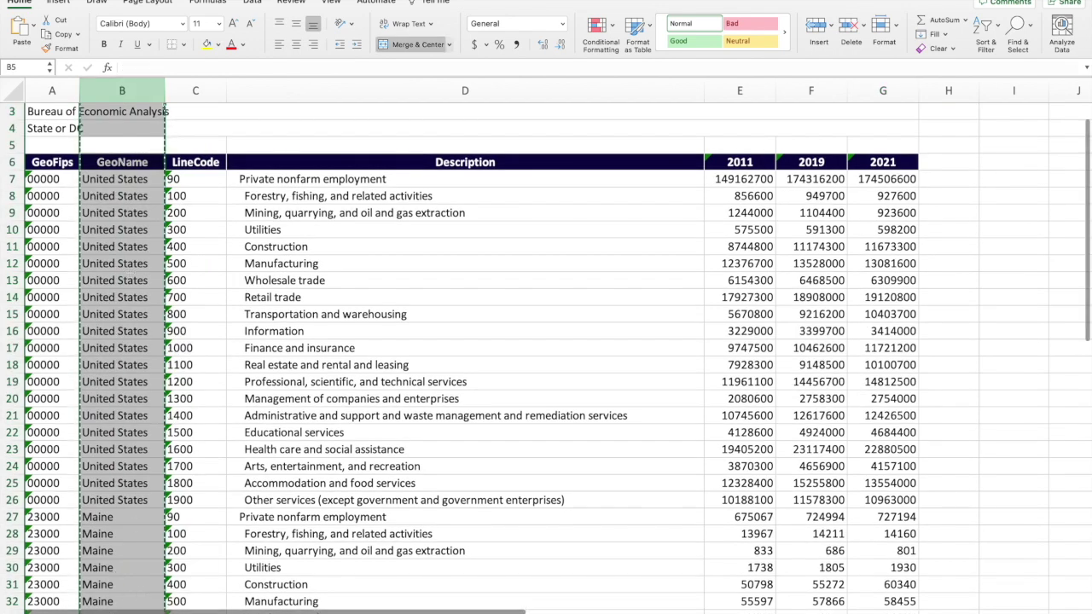
pyautogui.click(69, 610)
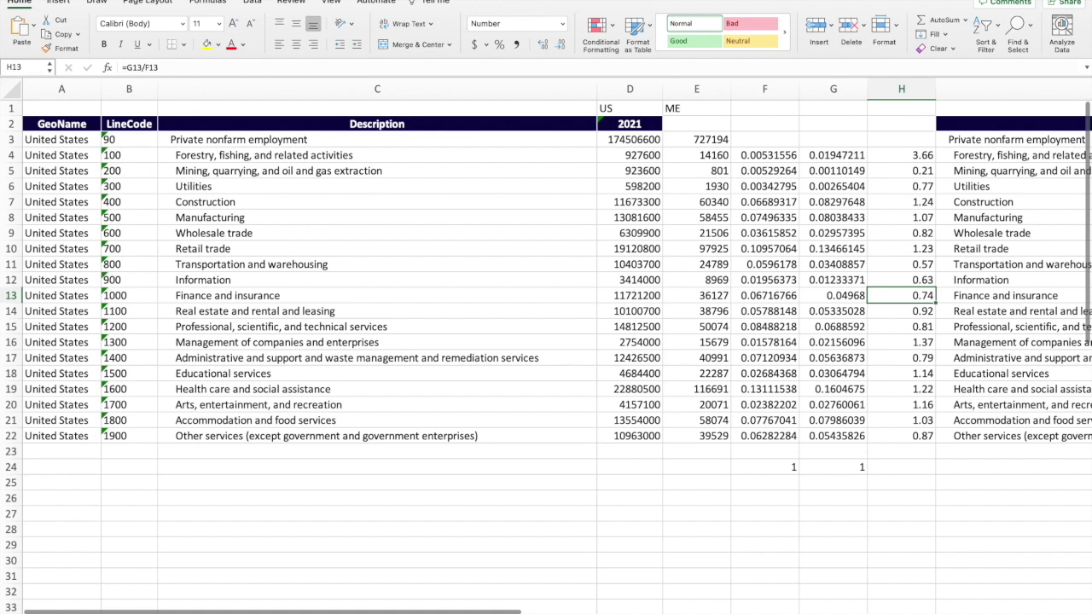
pyautogui.click(77, 611)
pyautogui.press('super+v')
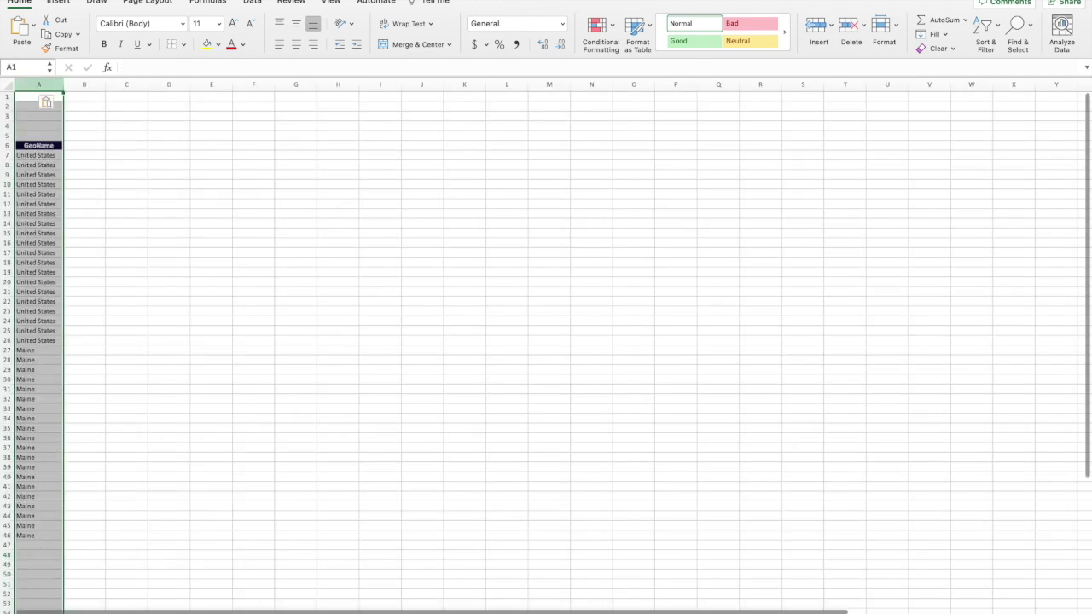
# Step: Copy the Description column into column B of the new sheet
pyautogui.click(60, 609)
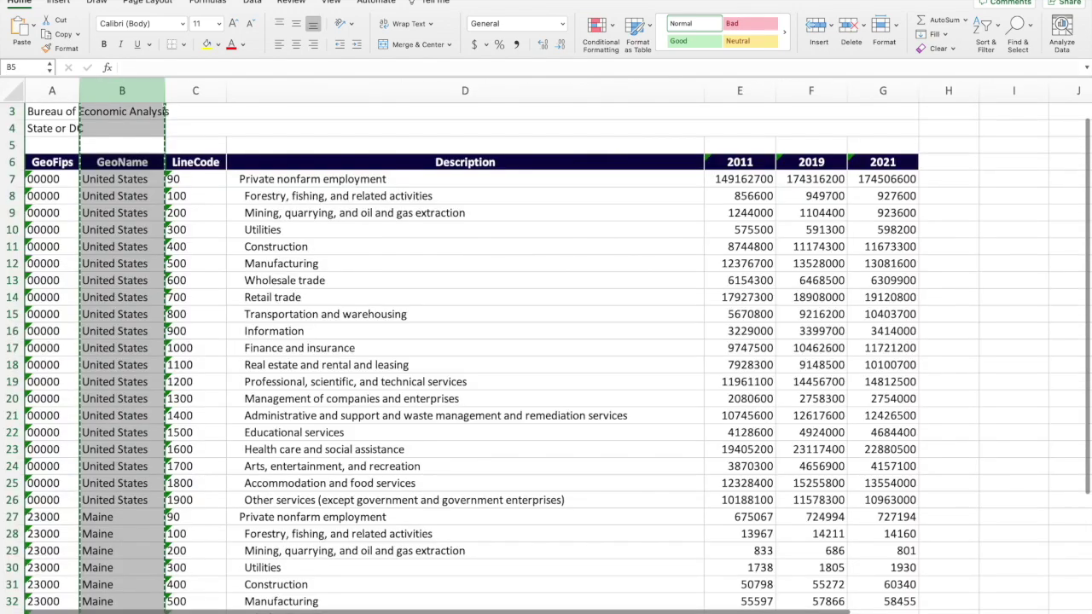
pyautogui.click(435, 85)
pyautogui.press('super+c')
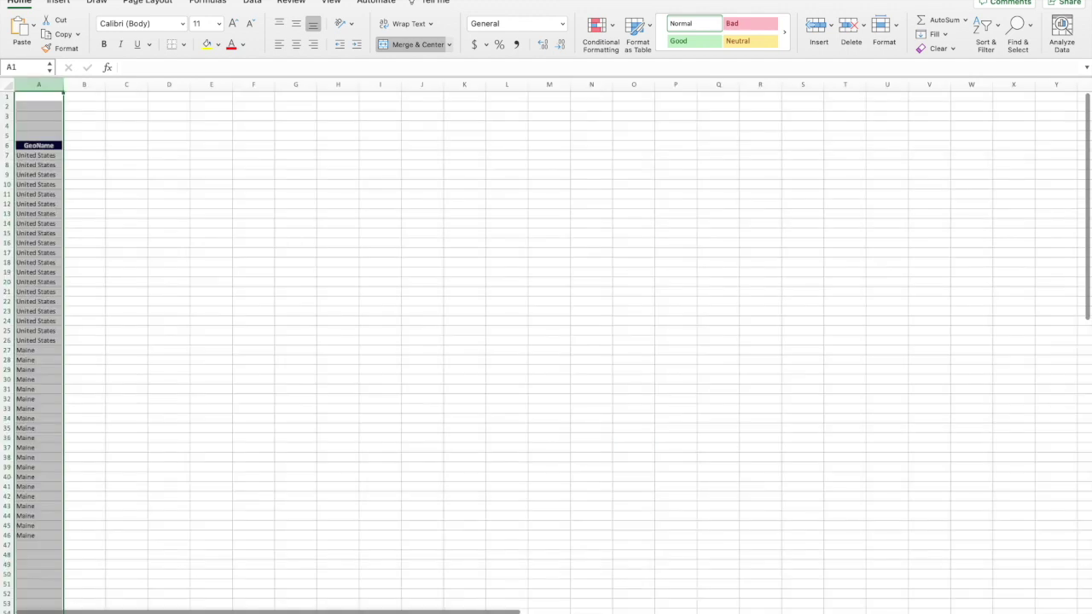
pyautogui.click(100, 605)
pyautogui.click(87, 85)
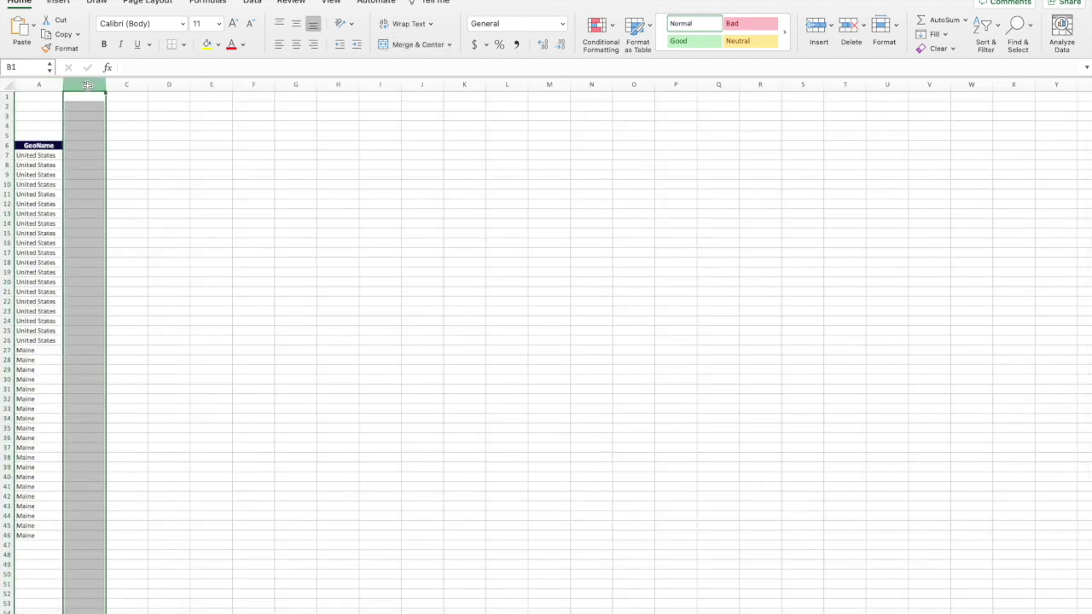
pyautogui.press('super+v')
# Step: Copy the 2021 job-count column into column C of the new sheet
pyautogui.click(47, 606)
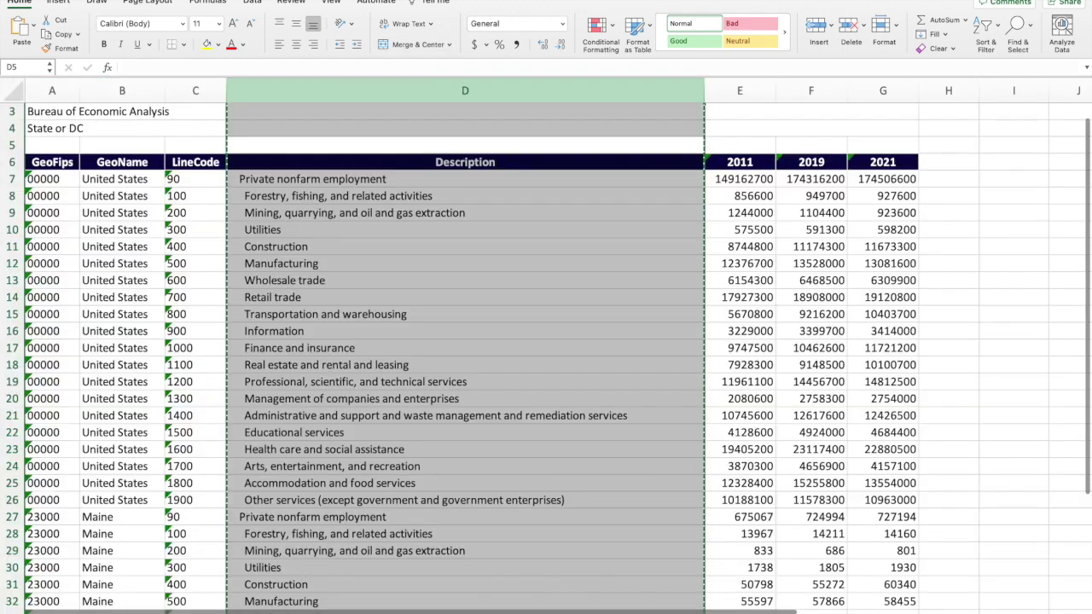
pyautogui.click(883, 88)
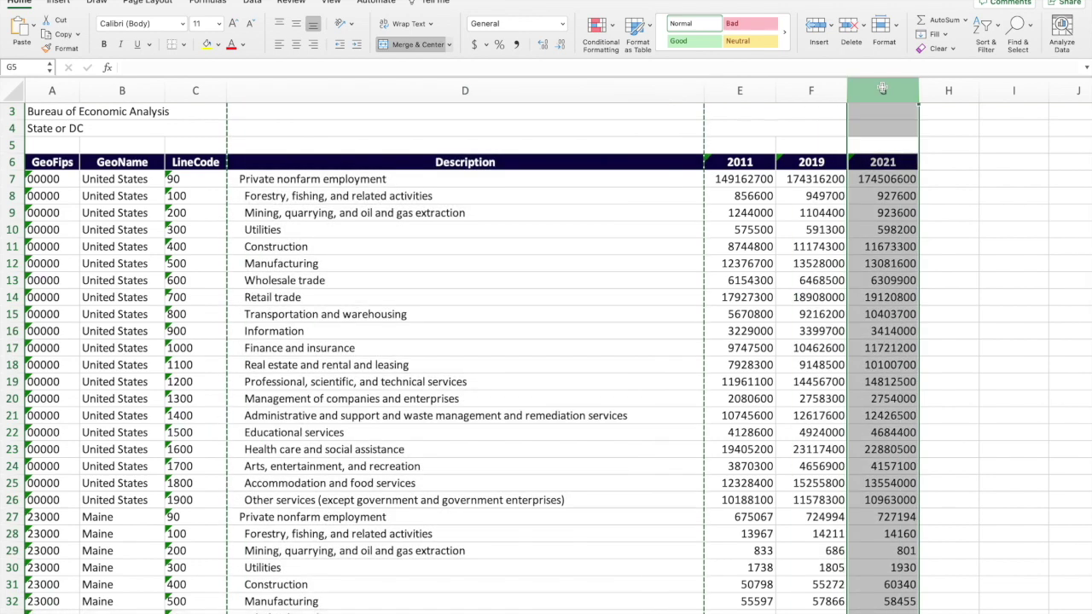
pyautogui.press('super+c')
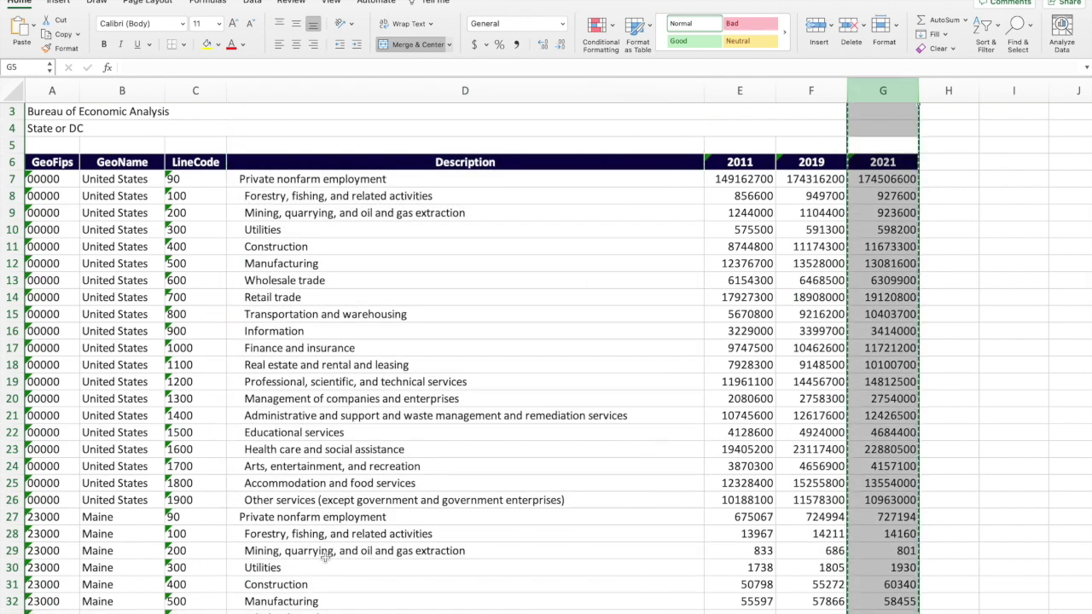
pyautogui.click(119, 612)
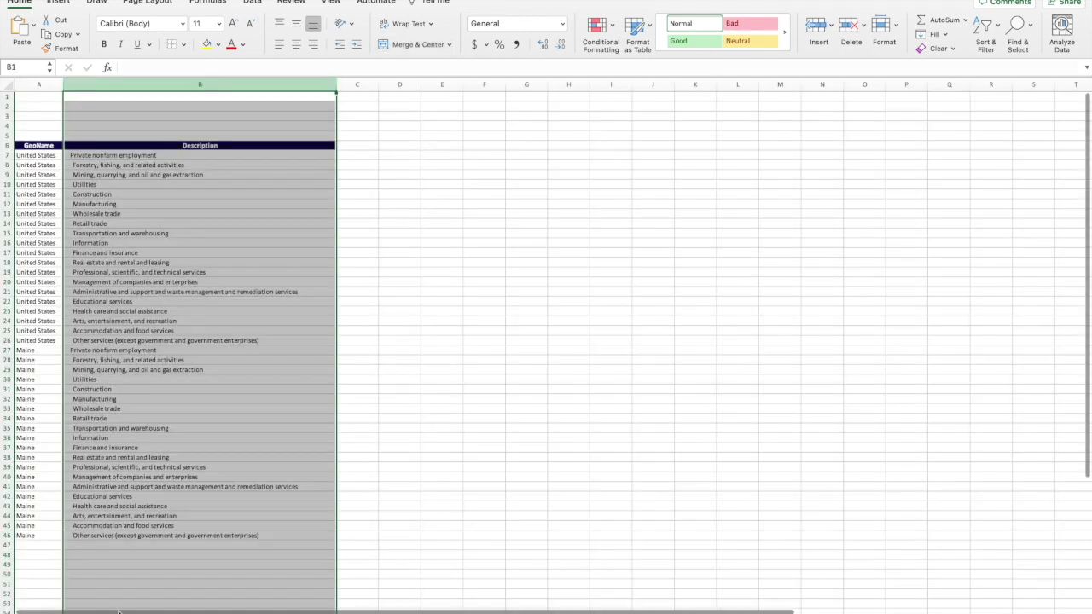
pyautogui.click(361, 85)
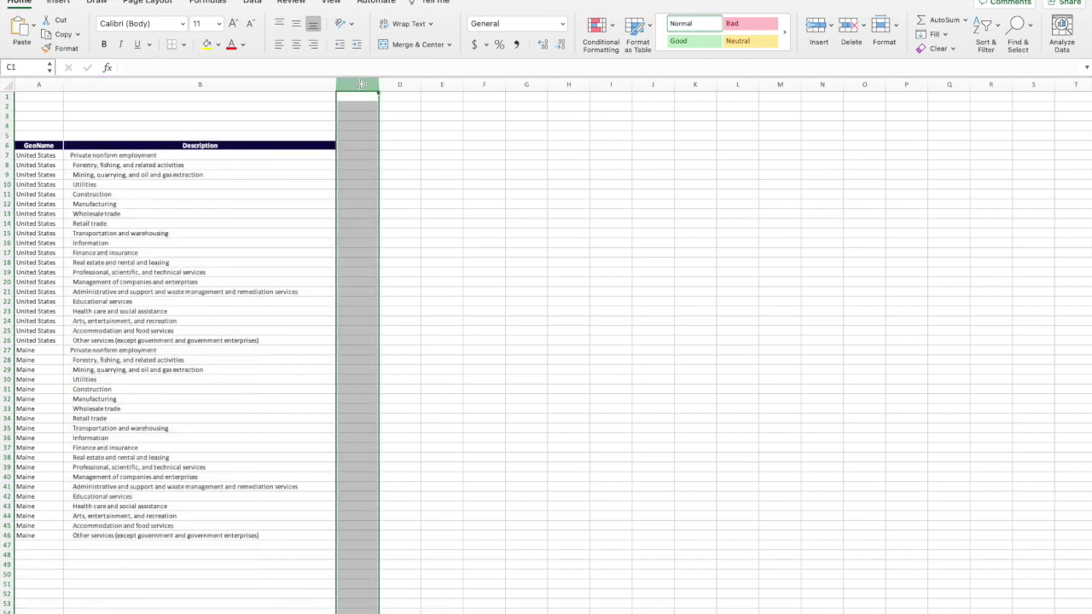
pyautogui.press('super+v')
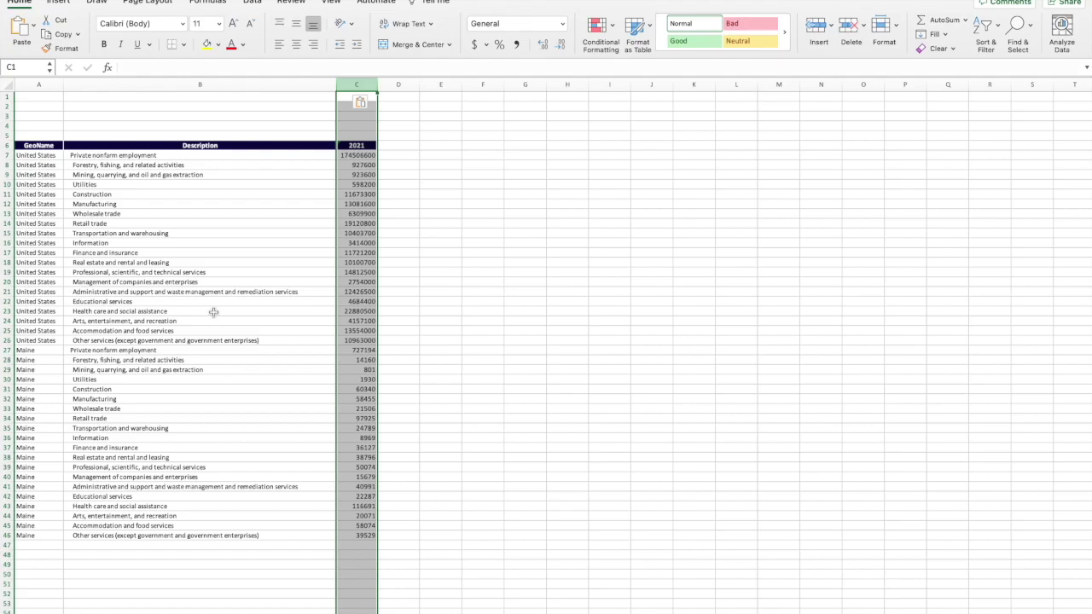
pyautogui.scroll(5, 214, 311)
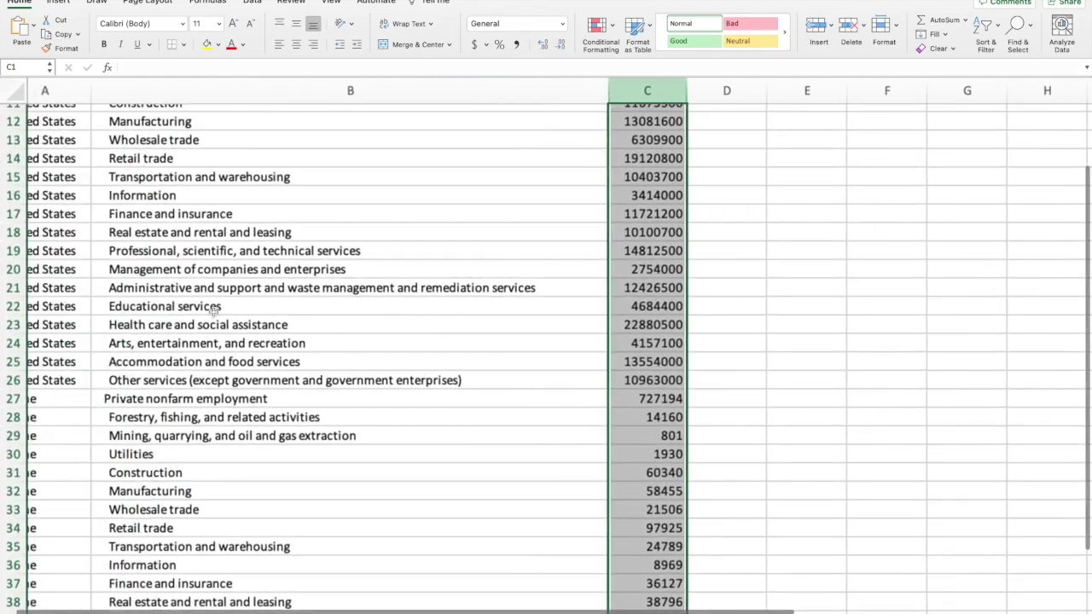
pyautogui.scroll(-3, 215, 316)
pyautogui.scroll(-2, 215, 316)
pyautogui.scroll(3, 214, 315)
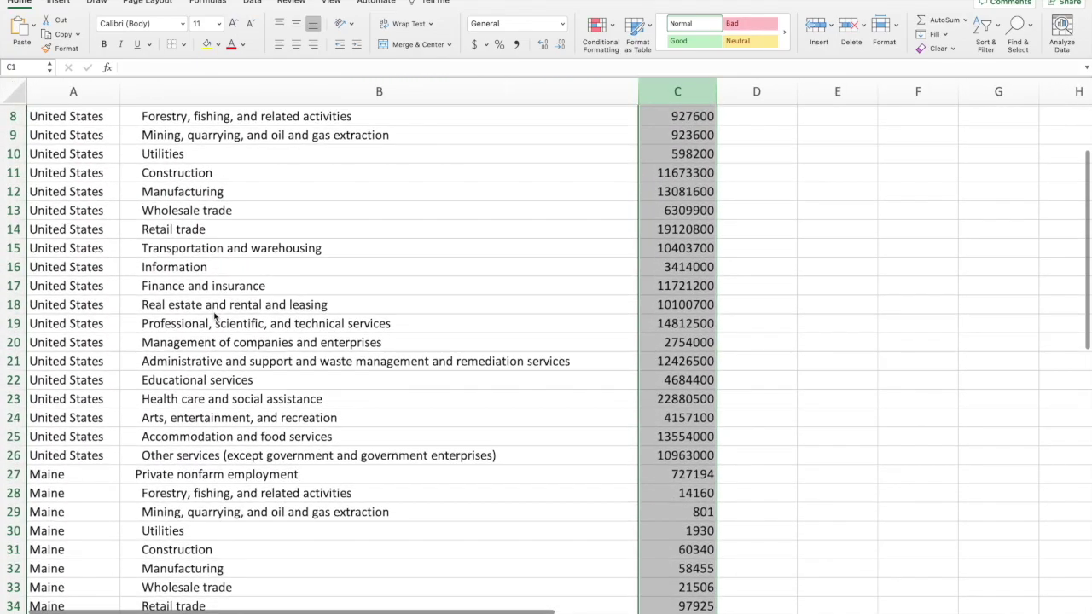
pyautogui.scroll(3, 214, 316)
pyautogui.scroll(-2, 214, 316)
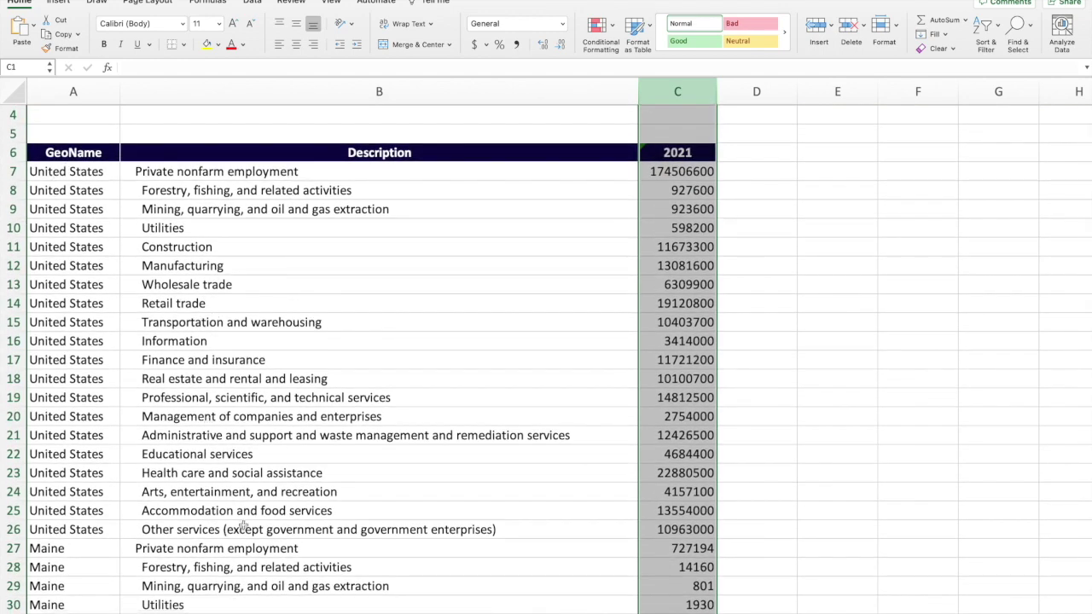
pyautogui.scroll(-5, 309, 522)
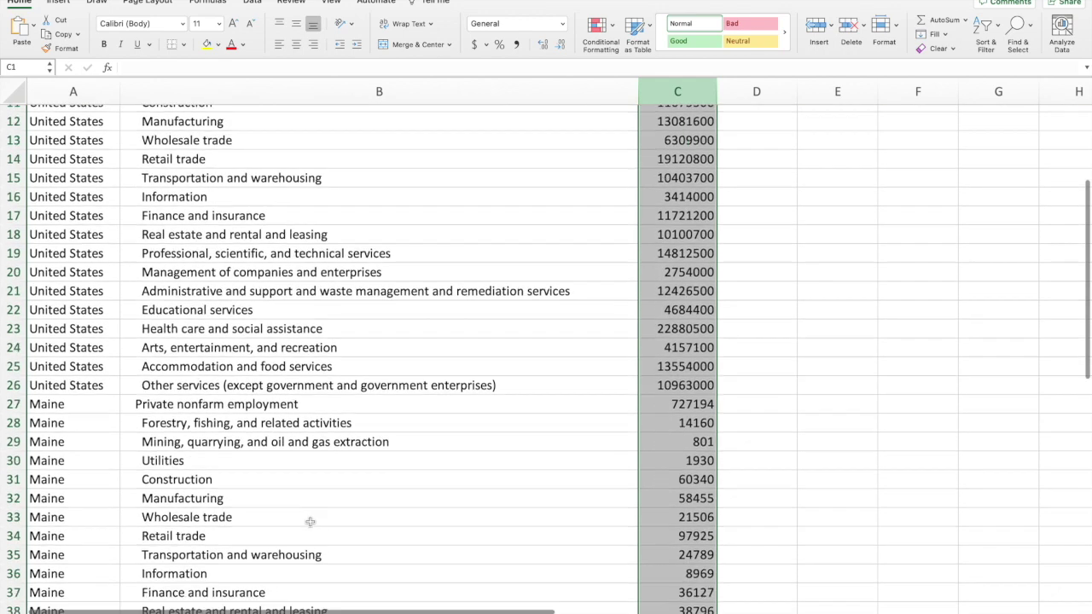
pyautogui.scroll(1, 157, 386)
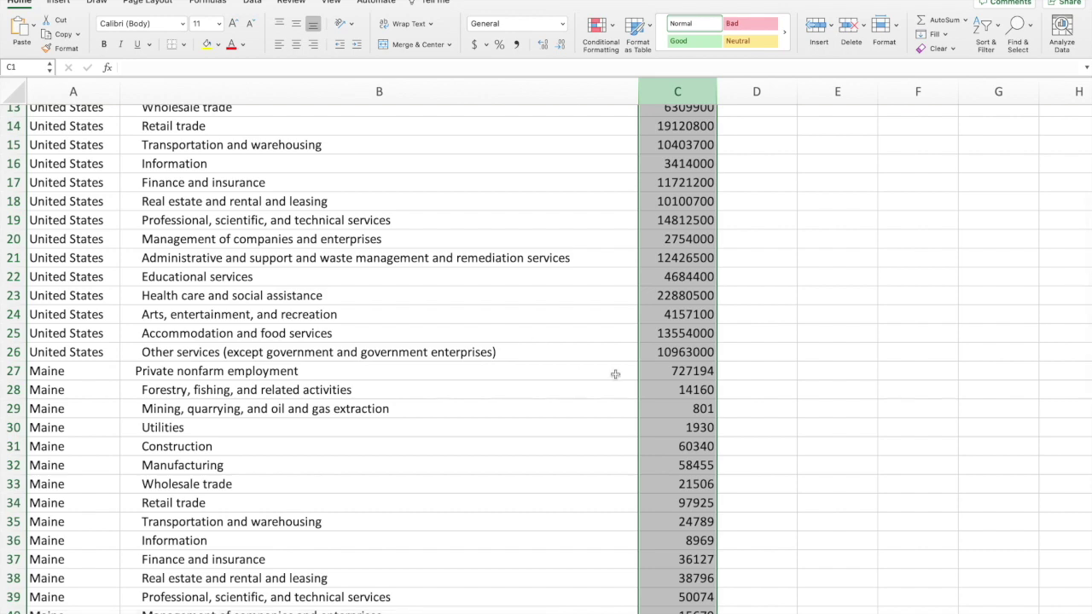
pyautogui.click(694, 370)
# Step: Copy Maine's 2021 values from C27:C46 into column D starting at D7
pyautogui.moveTo(694, 370); pyautogui.dragTo(687, 586)
pyautogui.press('super+c')
pyautogui.scroll(10, 822, 434)
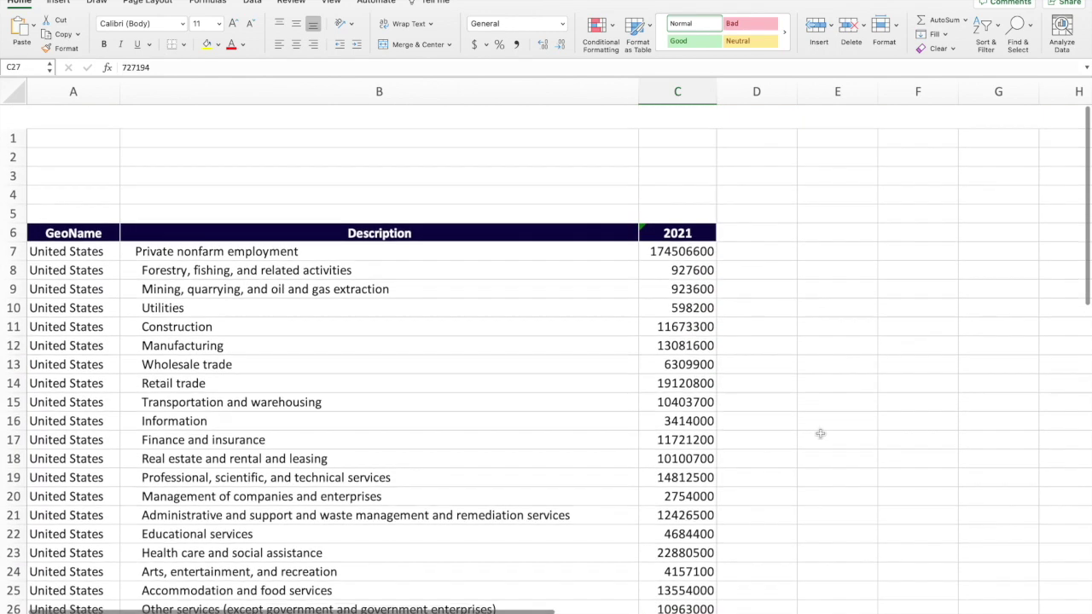
pyautogui.click(776, 228)
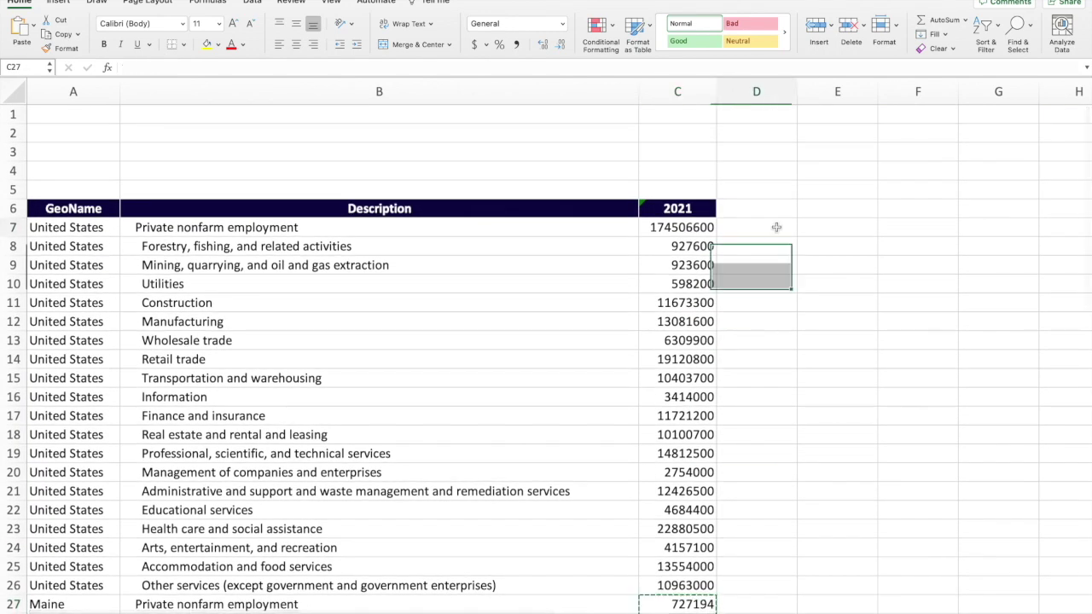
pyautogui.press('super+v')
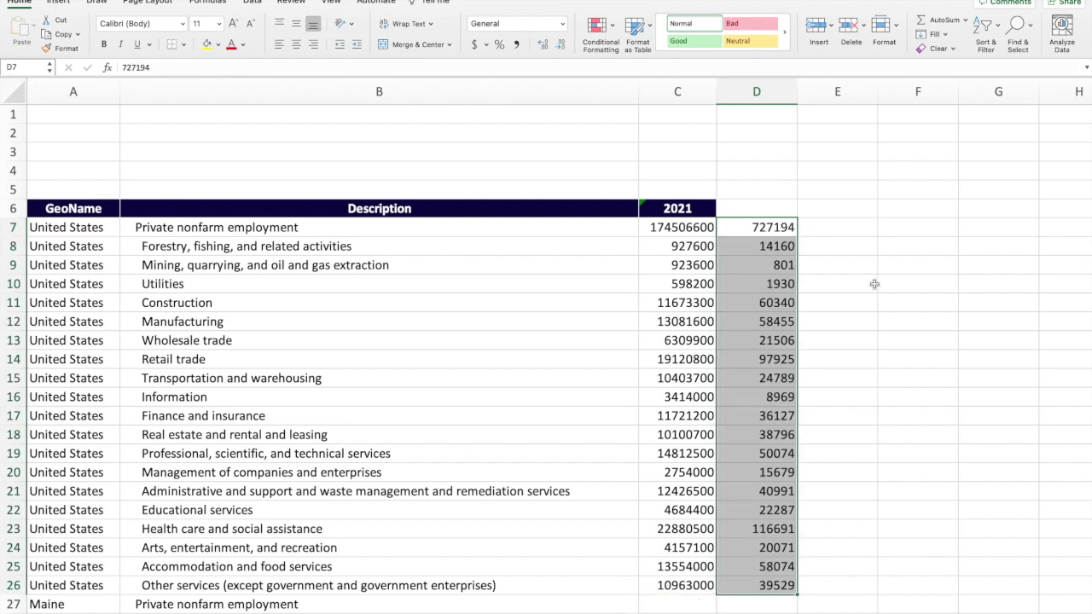
# Step: Delete the now-redundant Maine rows 27–46
pyautogui.scroll(-4, 877, 286)
pyautogui.scroll(-1, 877, 289)
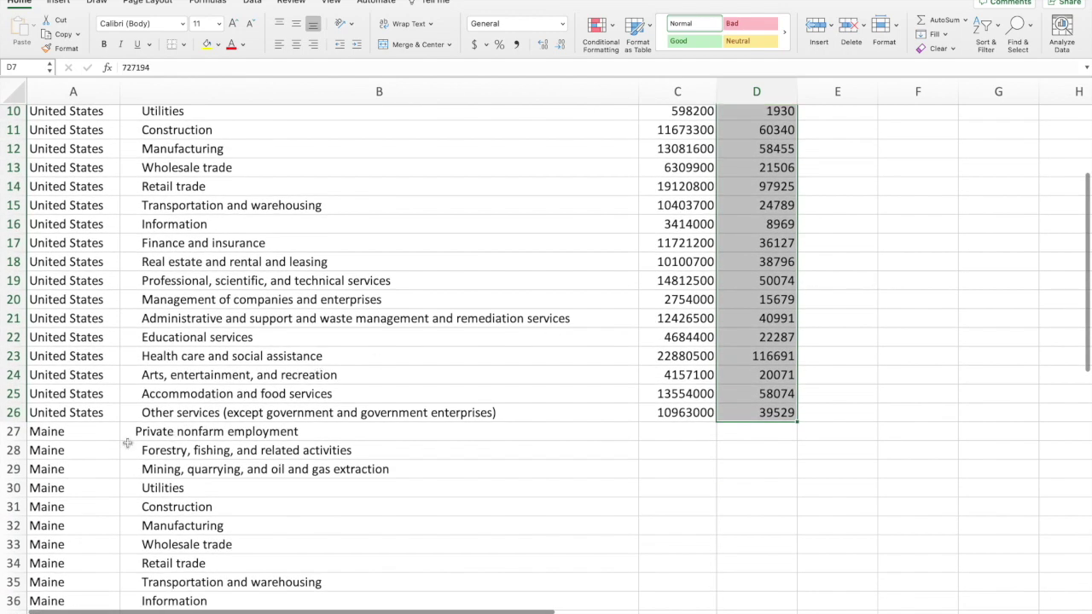
pyautogui.moveTo(17, 431); pyautogui.dragTo(17, 601)
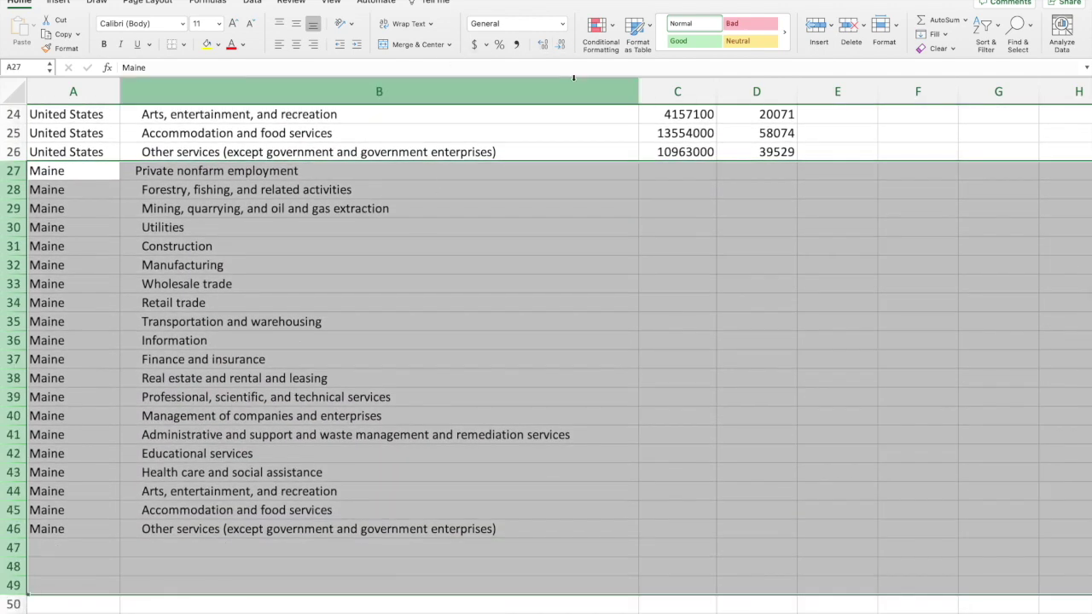
pyautogui.click(863, 27)
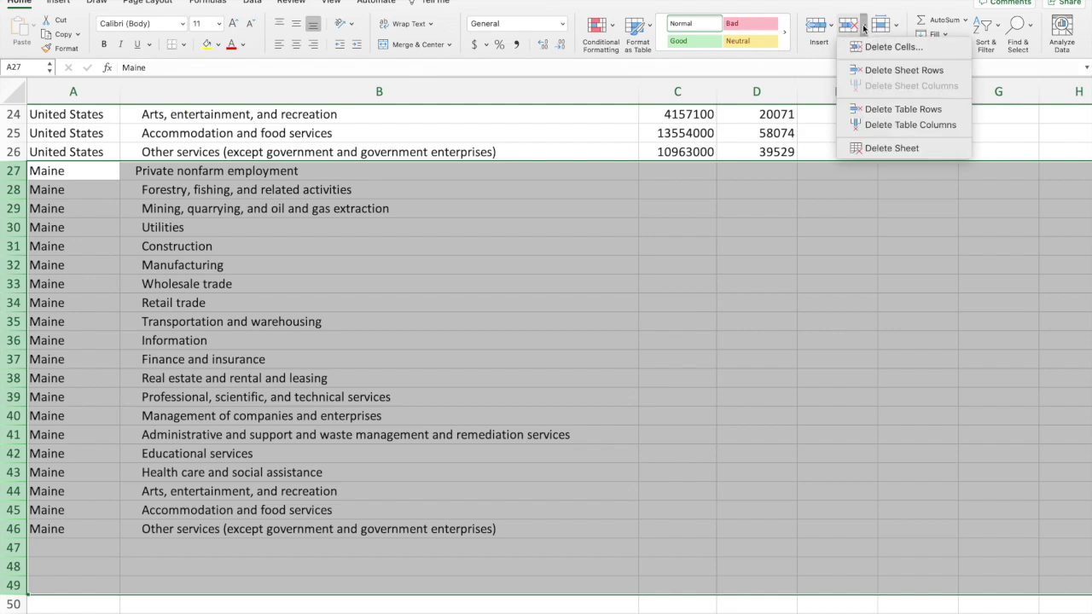
pyautogui.click(885, 71)
pyautogui.scroll(10, 690, 297)
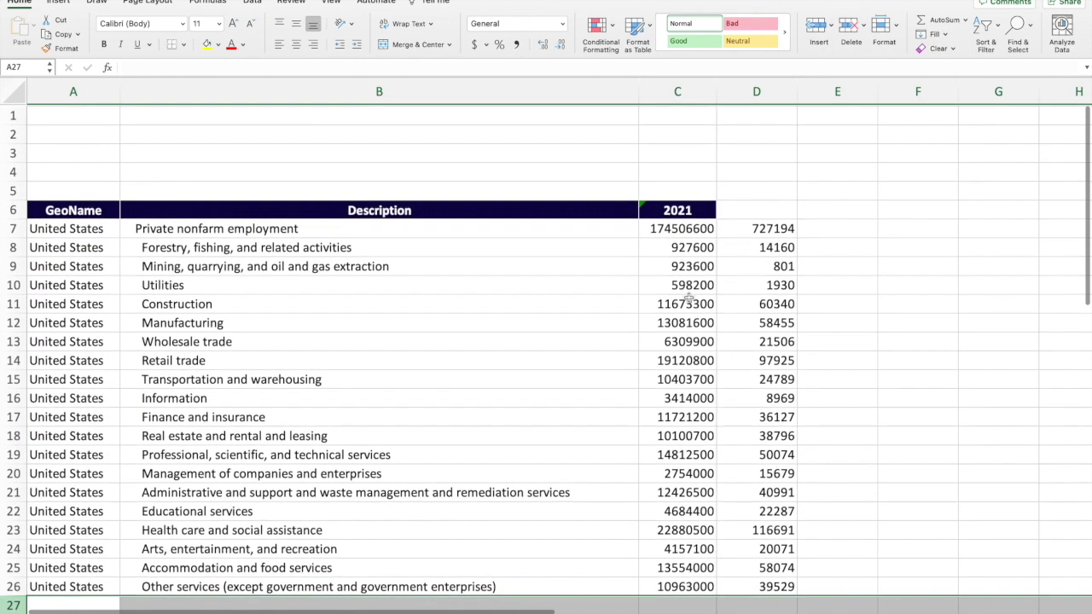
# Step: Label the columns 'US Data' and 'Maine Data', with a '2021' heading in C4
pyautogui.click(679, 185)
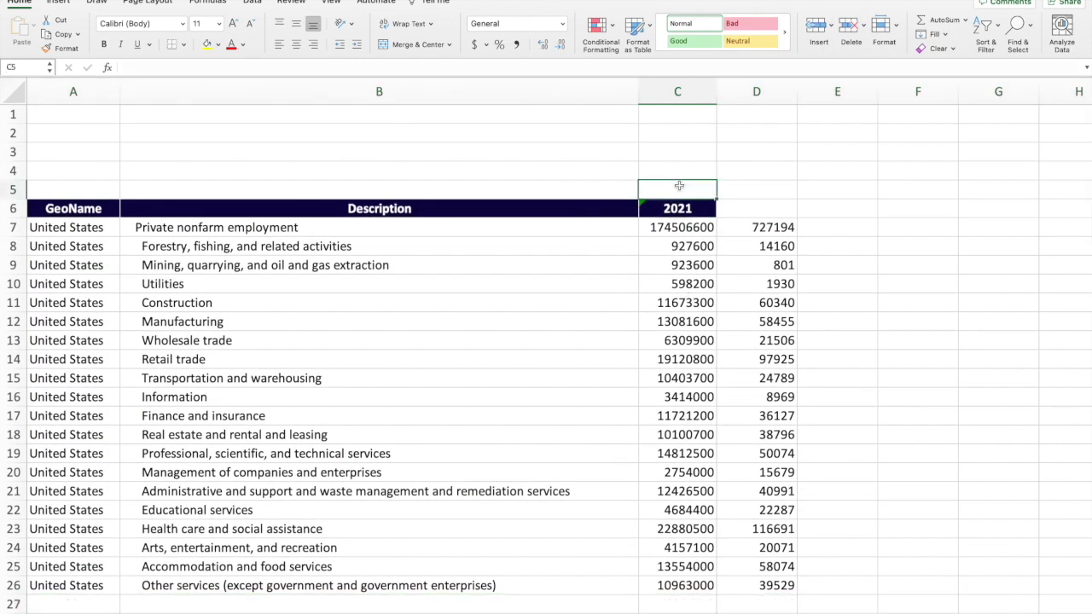
pyautogui.write('US Data')
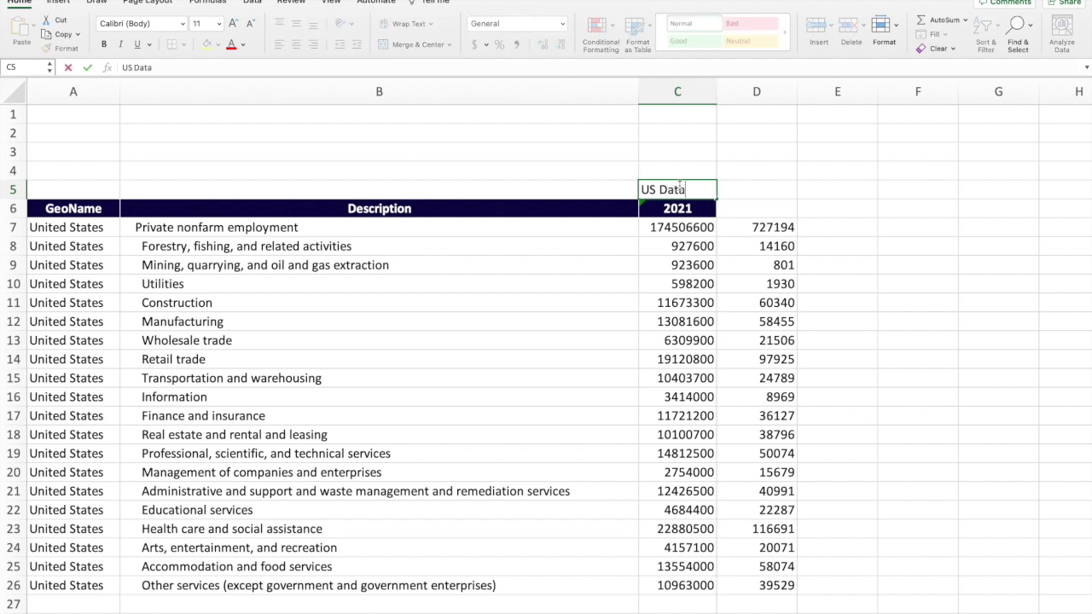
pyautogui.press('Tab')
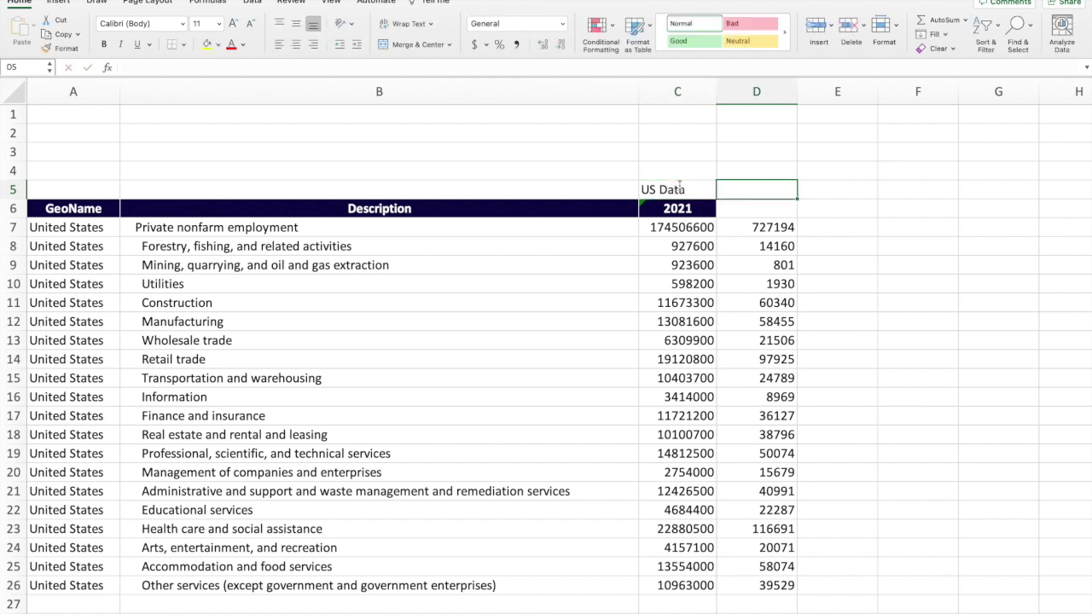
pyautogui.write('Maine Data')
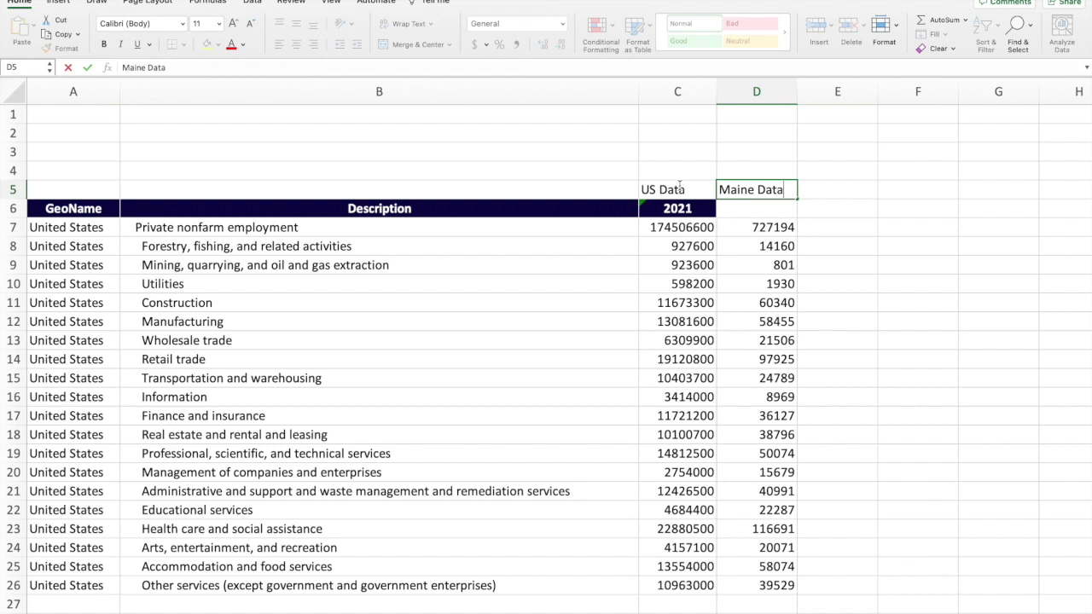
pyautogui.click(680, 210)
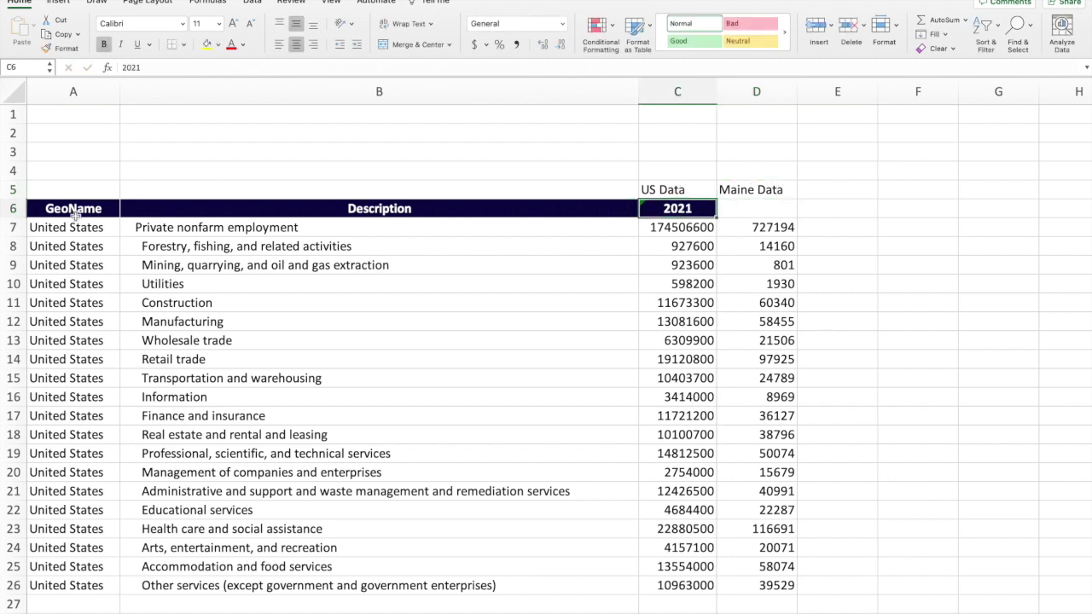
pyautogui.click(665, 166)
pyautogui.write('20')
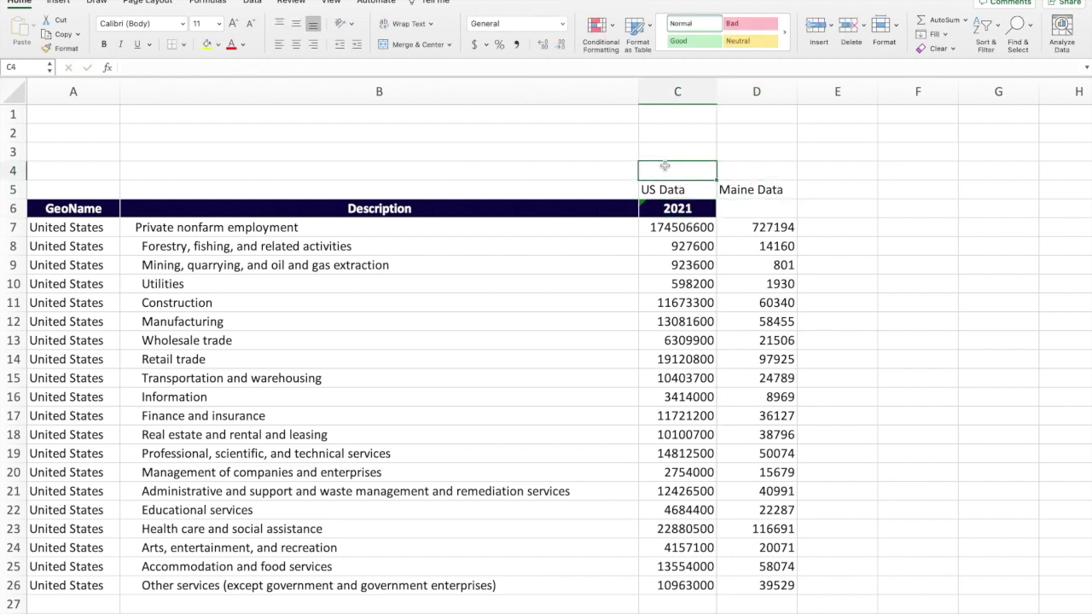
pyautogui.write('21')
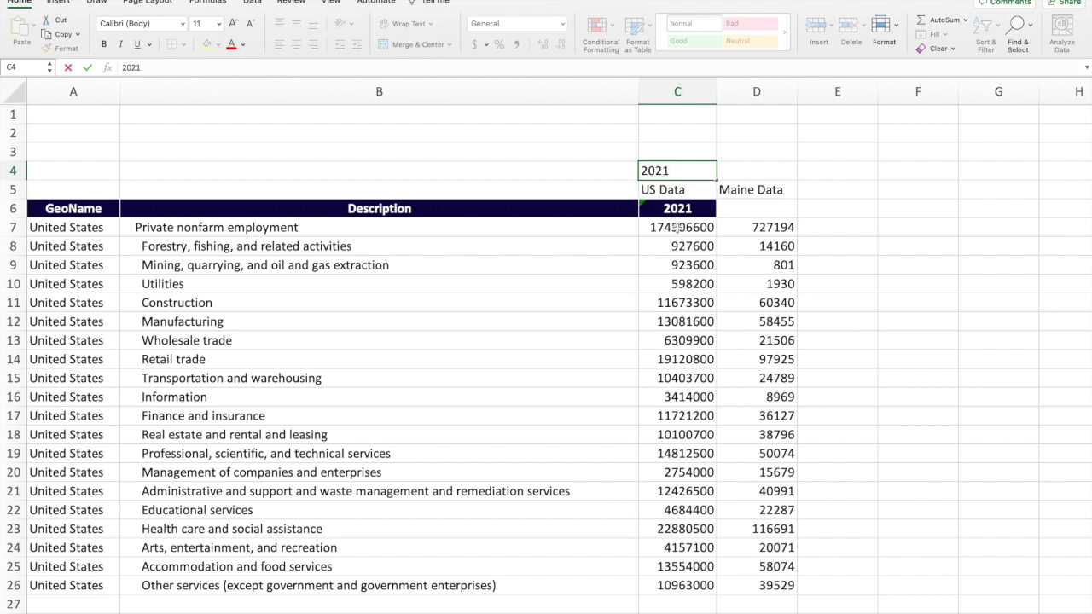
pyautogui.click(676, 227)
# Step: Delete the old GeoName/Description header row 6
pyautogui.click(13, 209)
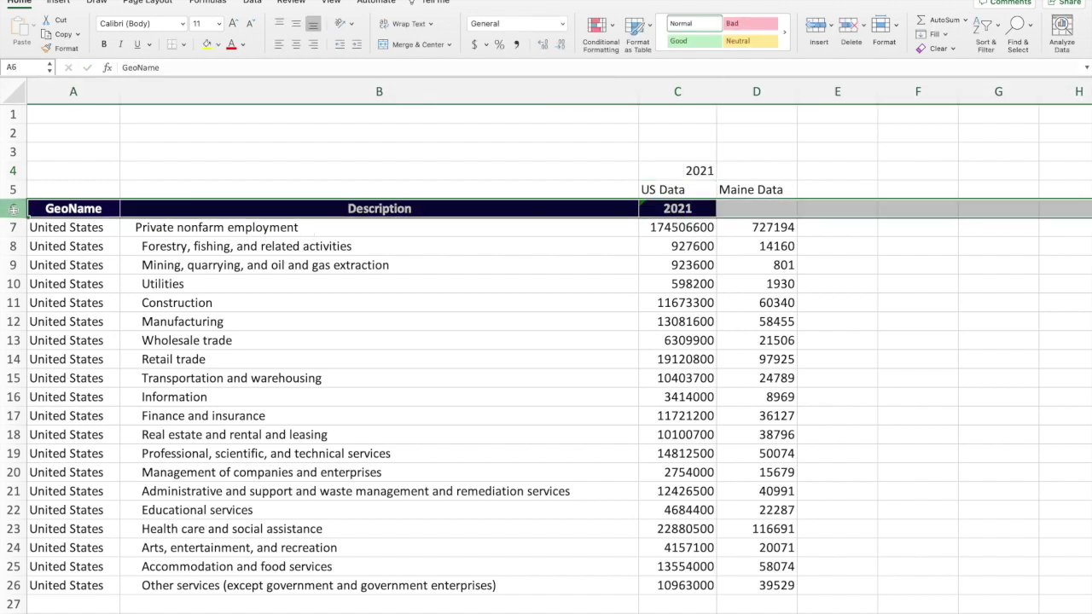
pyautogui.click(864, 26)
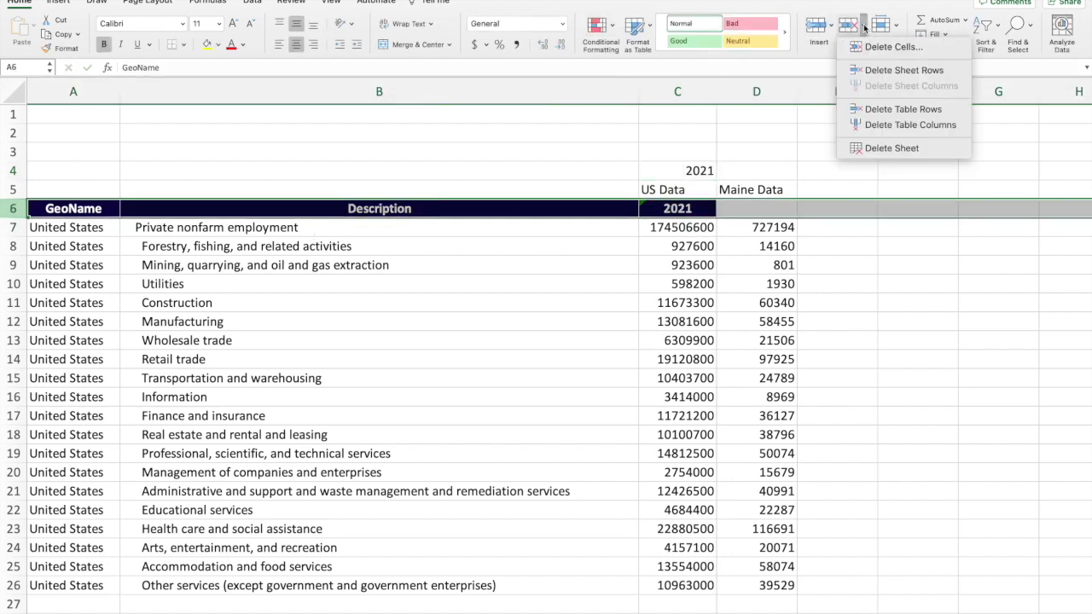
pyautogui.click(885, 70)
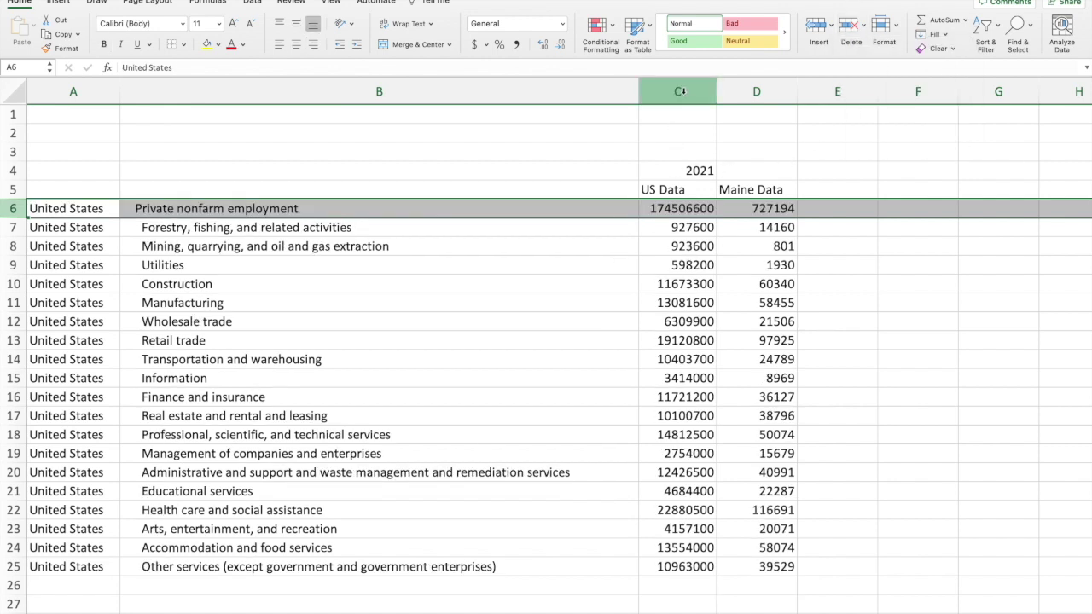
# Step: Centre columns C:D and show the figures with thousands separators and no decimals
pyautogui.moveTo(682, 91); pyautogui.dragTo(744, 92)
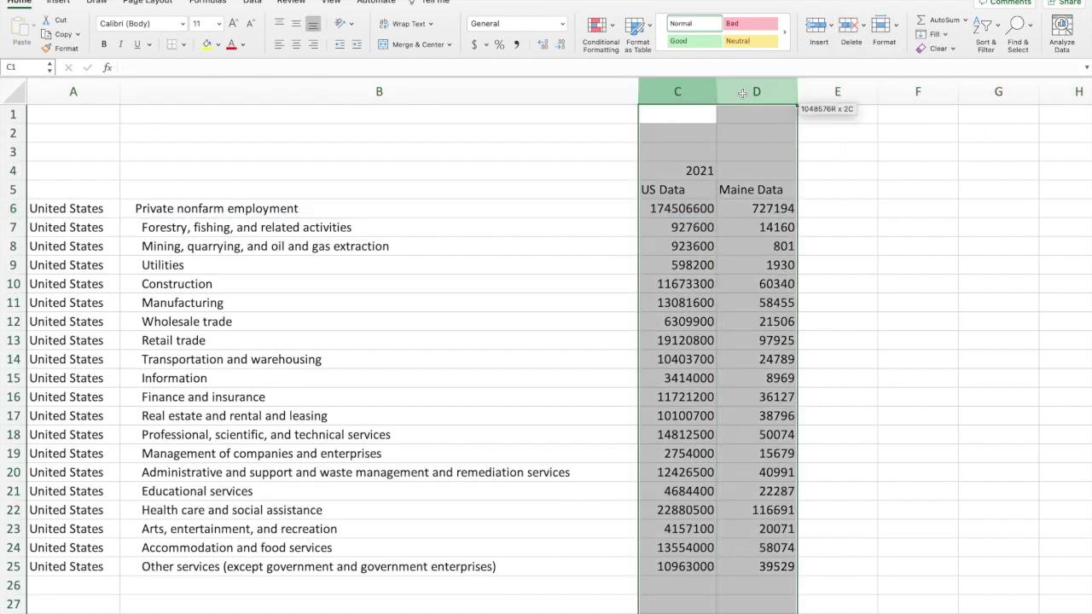
pyautogui.click(296, 43)
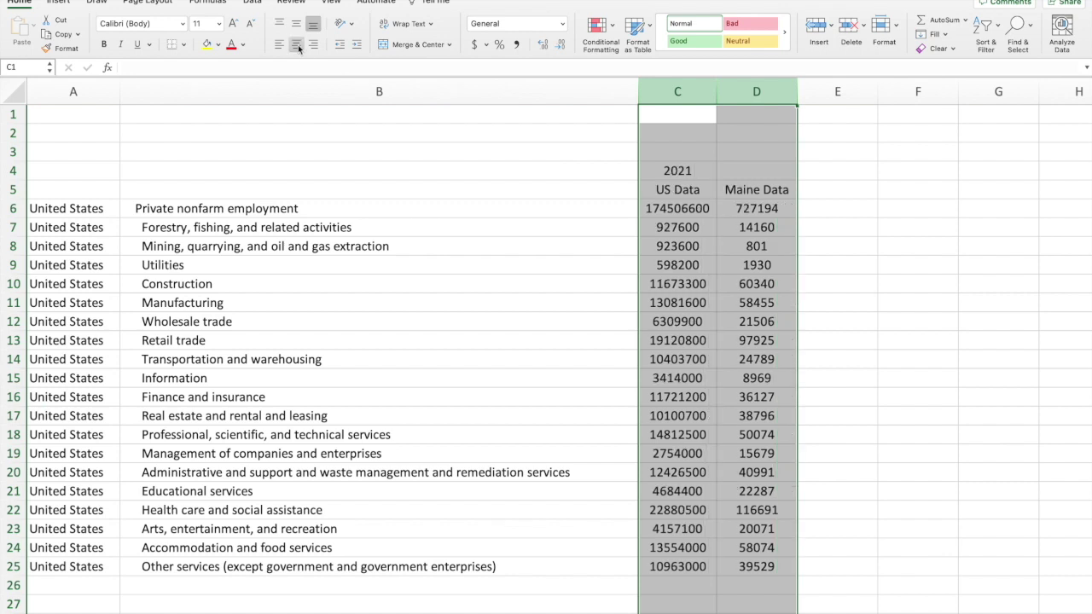
pyautogui.click(516, 45)
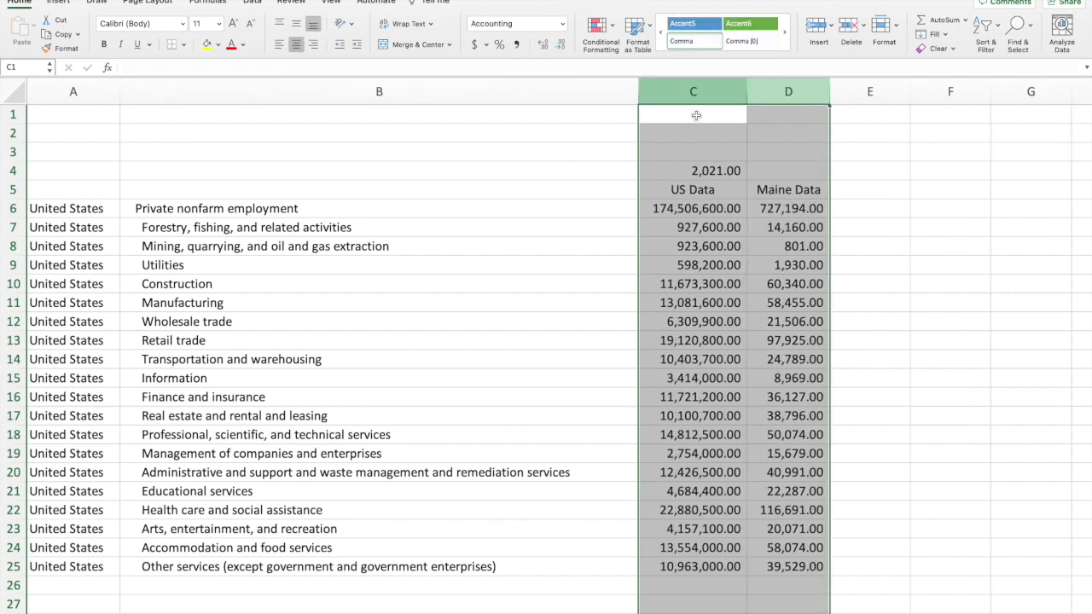
pyautogui.click(560, 45)
pyautogui.click(560, 45)
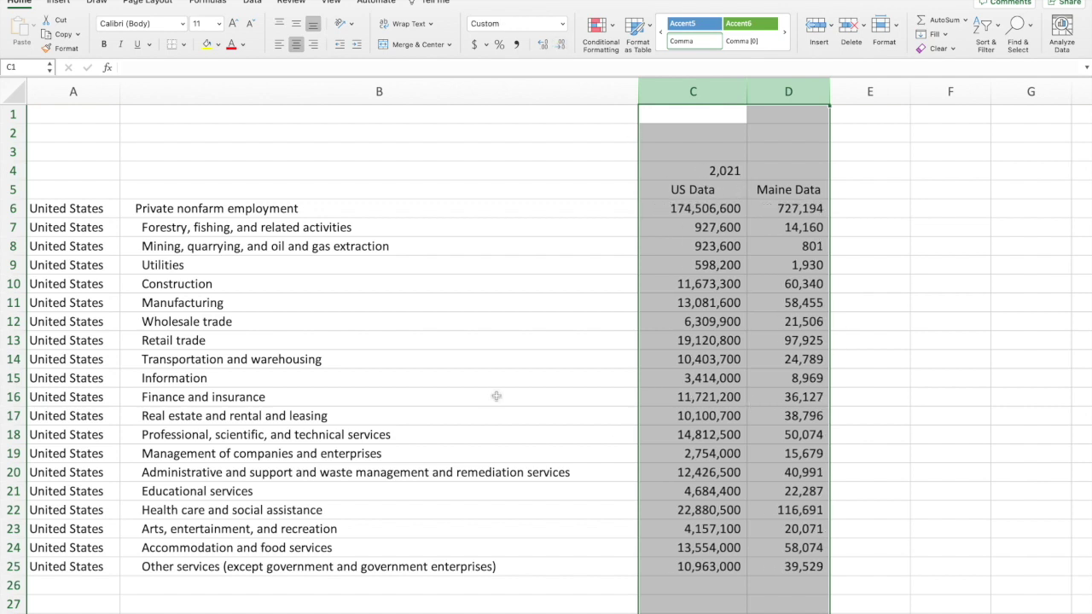
# Step: Format the 2021 heading as a plain number without decimals and paste it into D4
pyautogui.click(720, 170)
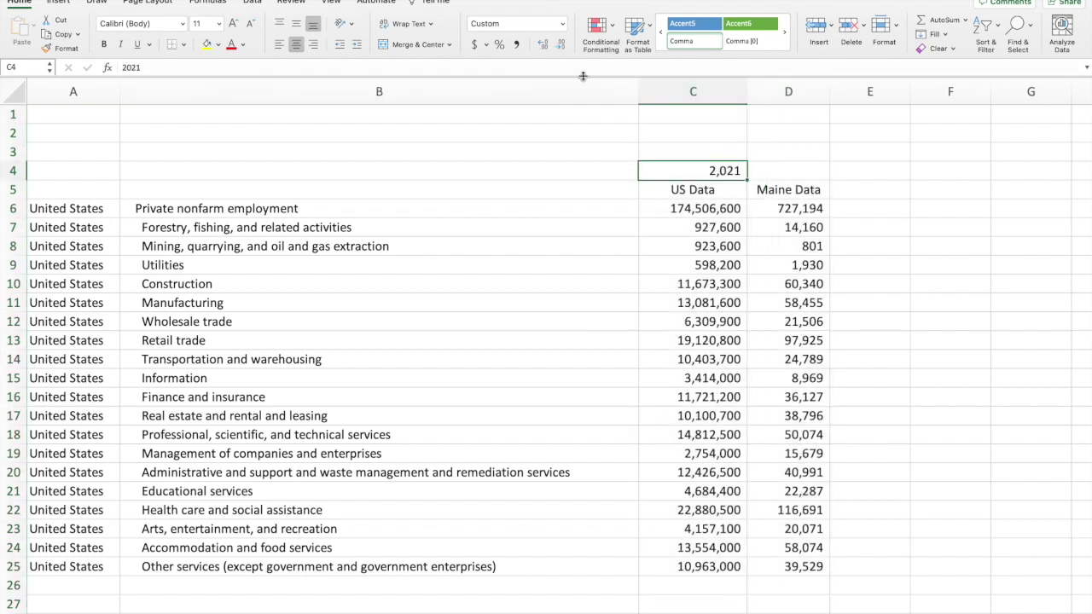
pyautogui.click(517, 45)
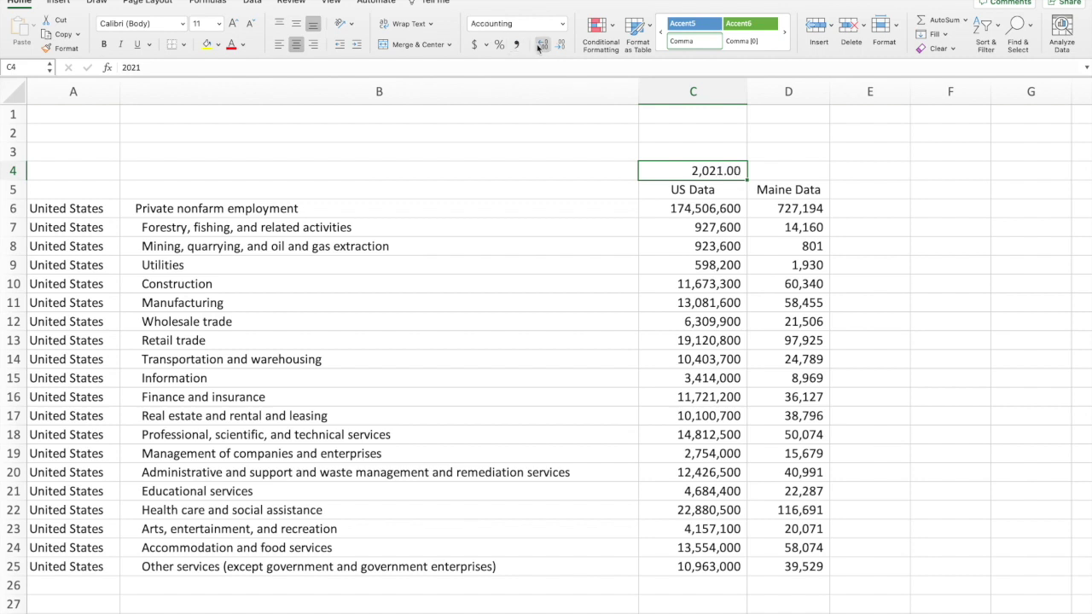
pyautogui.click(562, 23)
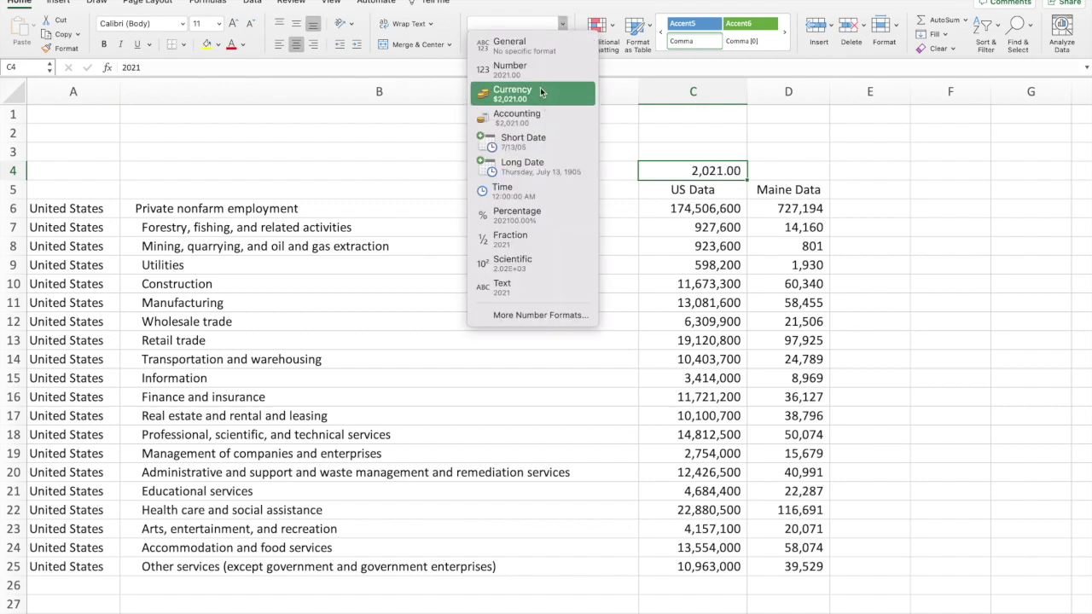
pyautogui.click(536, 77)
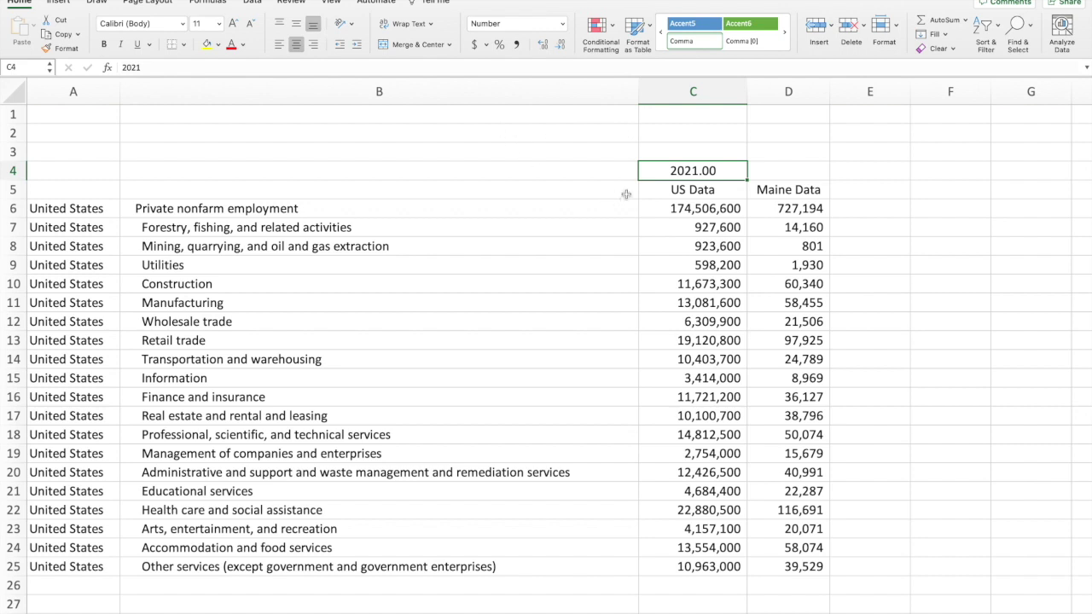
pyautogui.click(560, 44)
pyautogui.click(560, 44)
pyautogui.click(780, 169)
pyautogui.write('2021')
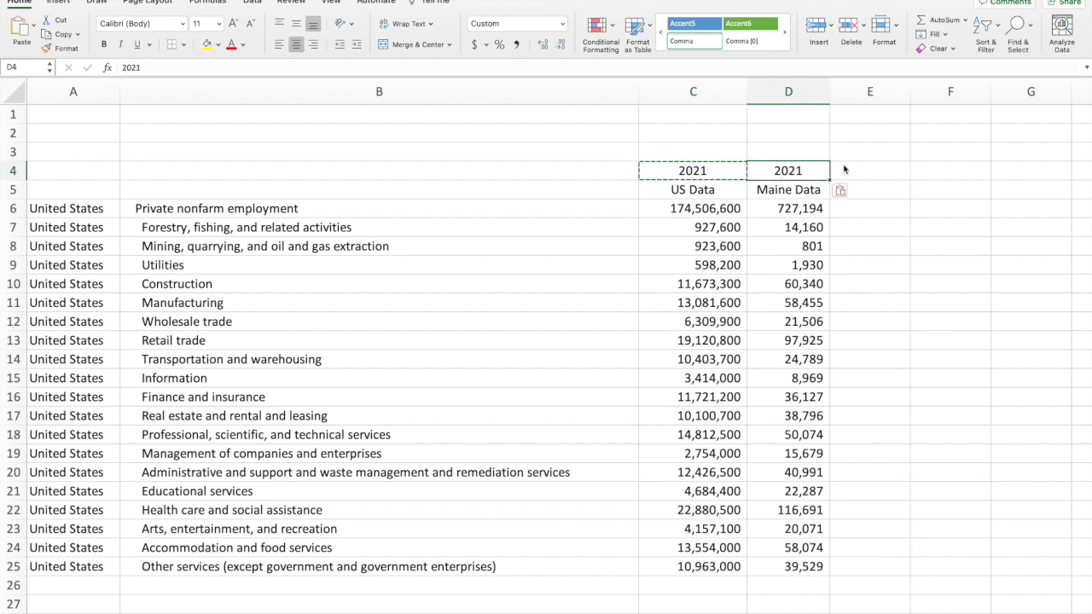
pyautogui.click(848, 201)
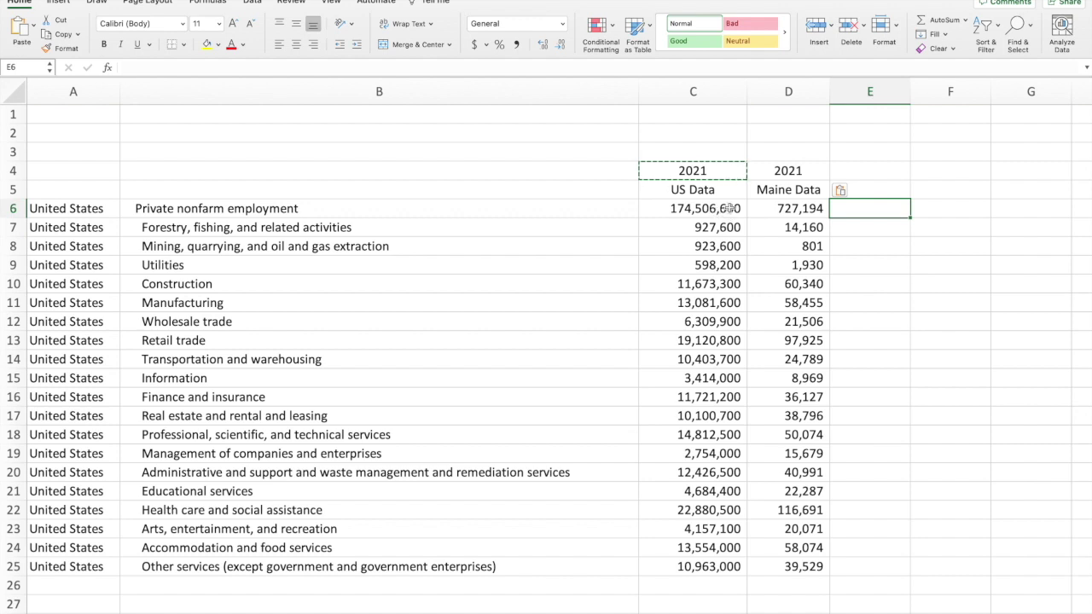
pyautogui.click(730, 208)
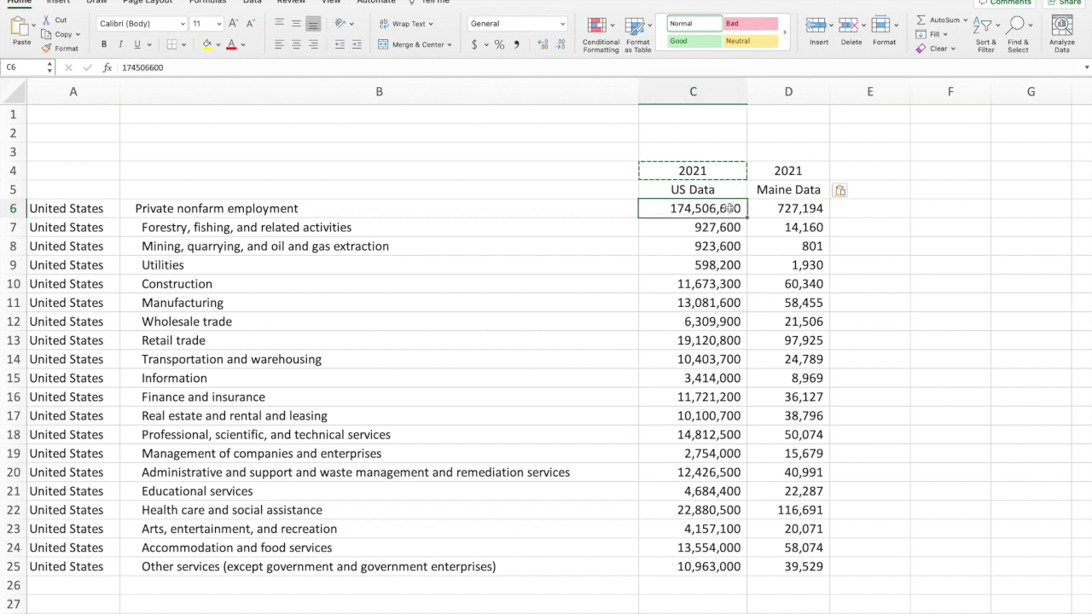
pyautogui.click(795, 208)
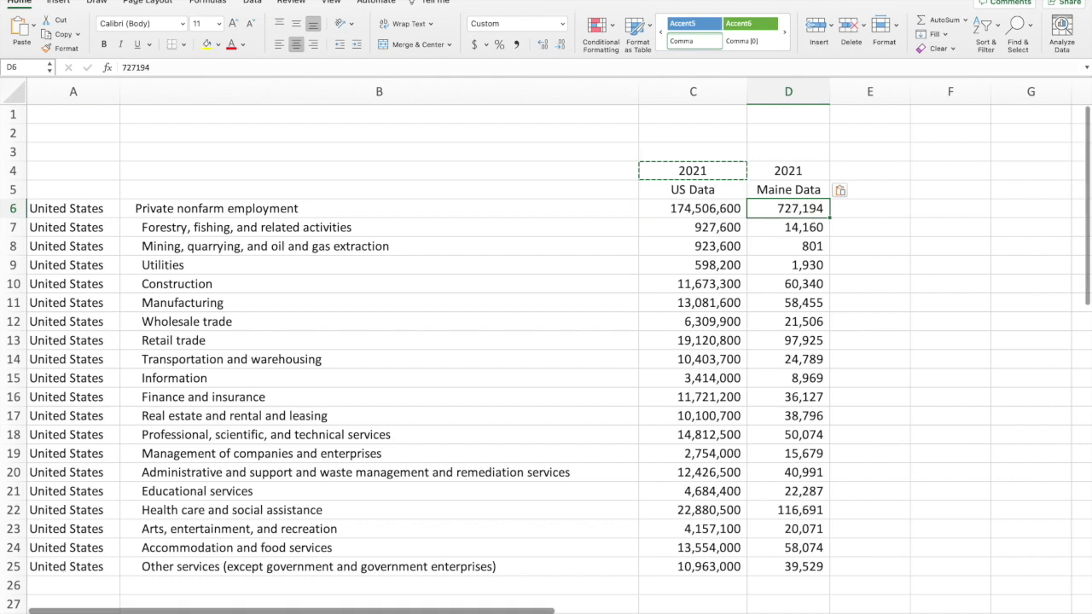
pyautogui.hotkey('ctrl', 'pageup')
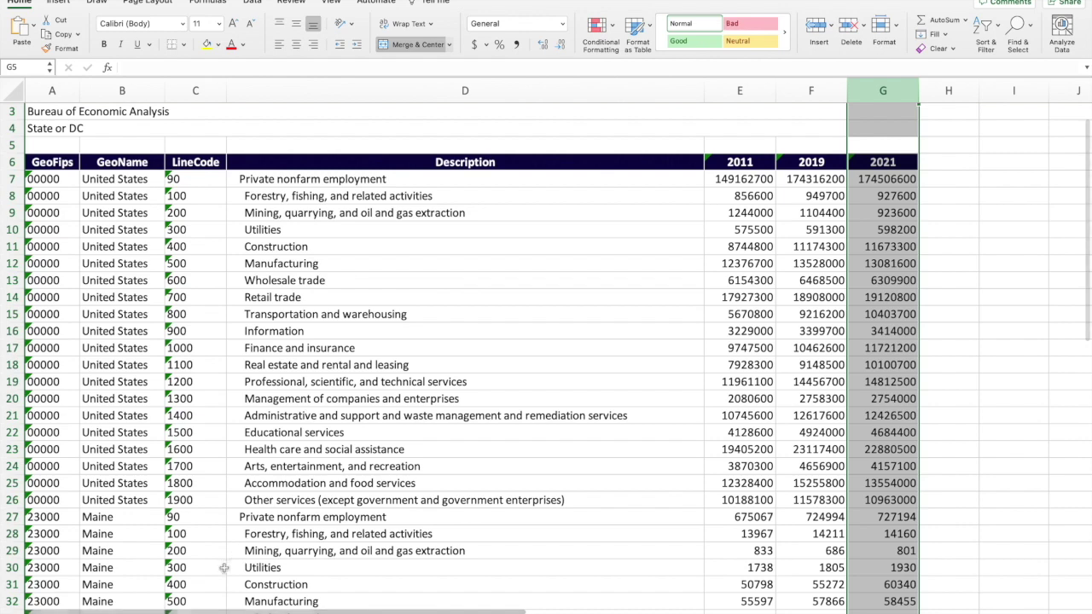
pyautogui.hotkey('ctrl', 'pagedown')
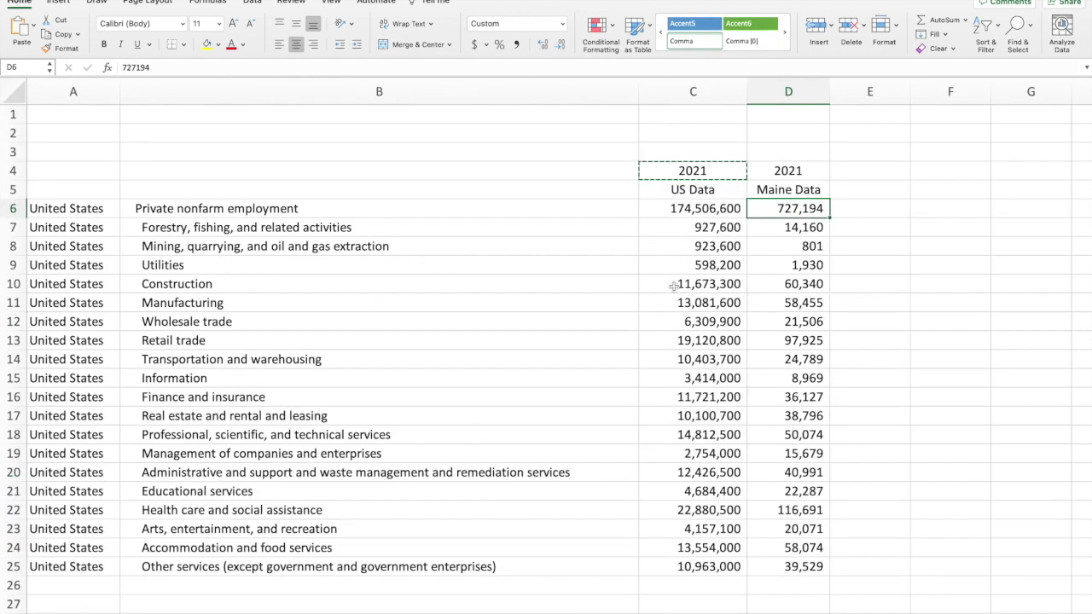
pyautogui.click(13, 303)
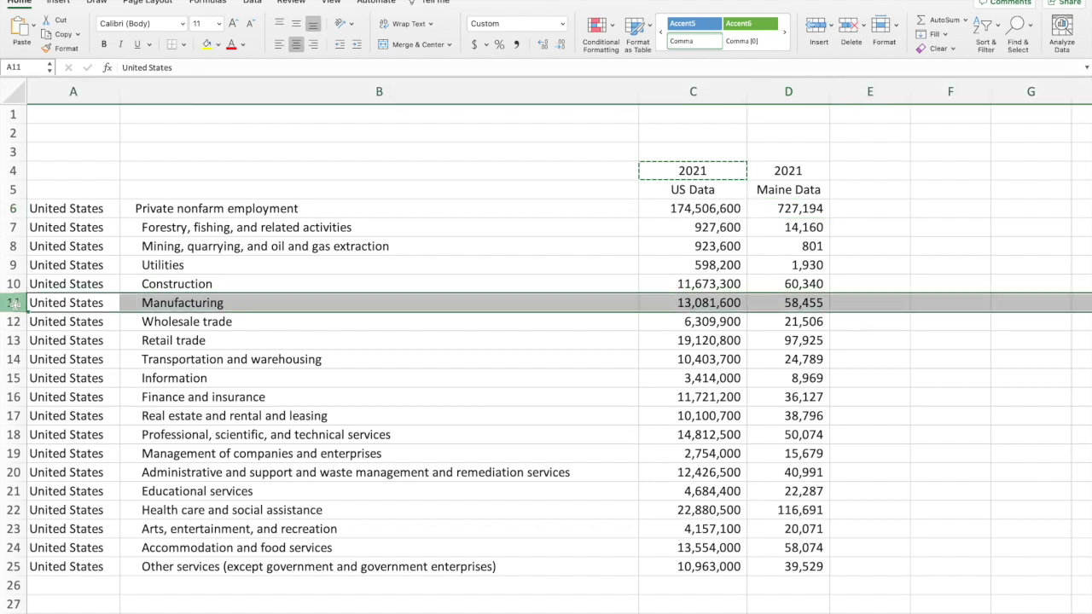
pyautogui.click(714, 303)
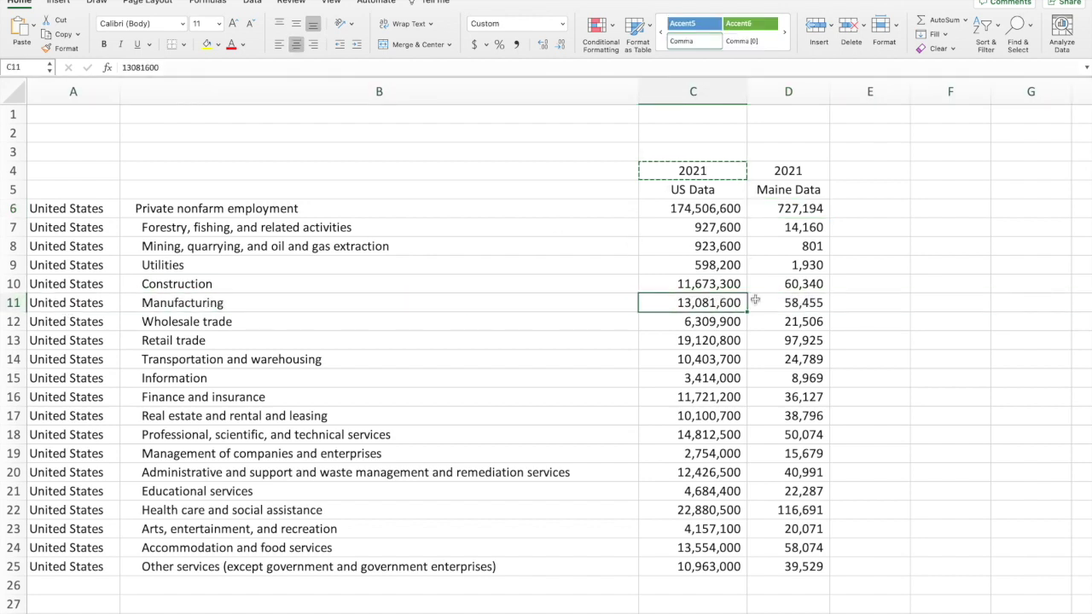
pyautogui.click(809, 302)
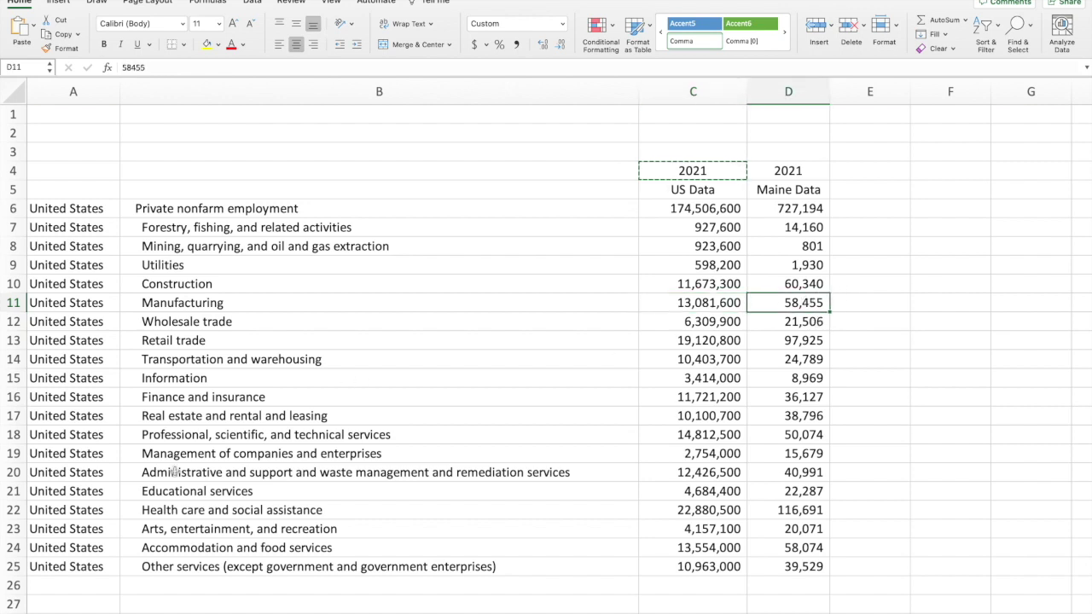
pyautogui.click(13, 434)
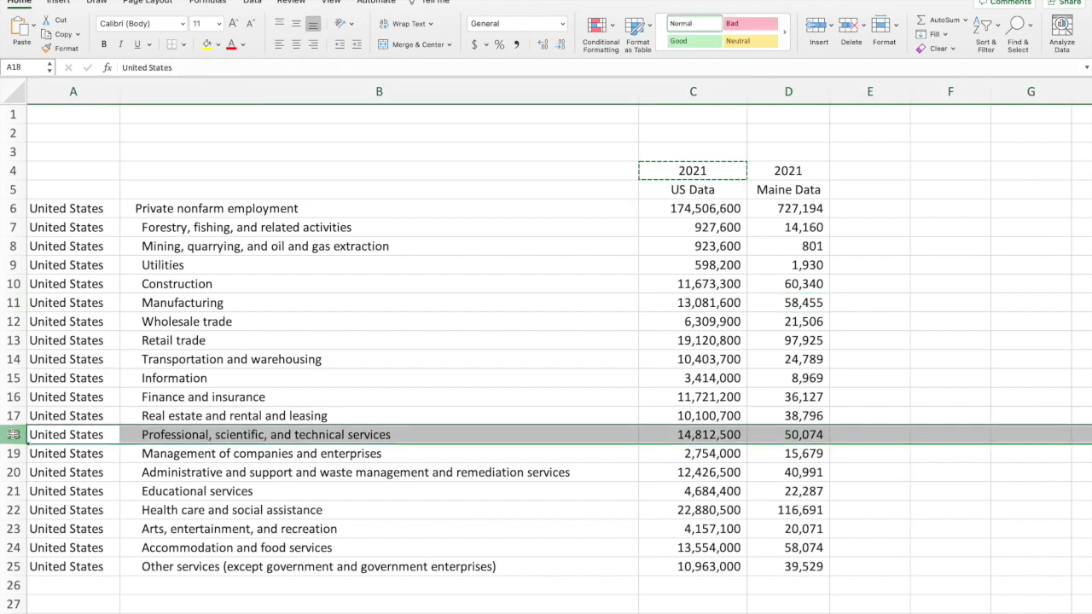
pyautogui.click(712, 436)
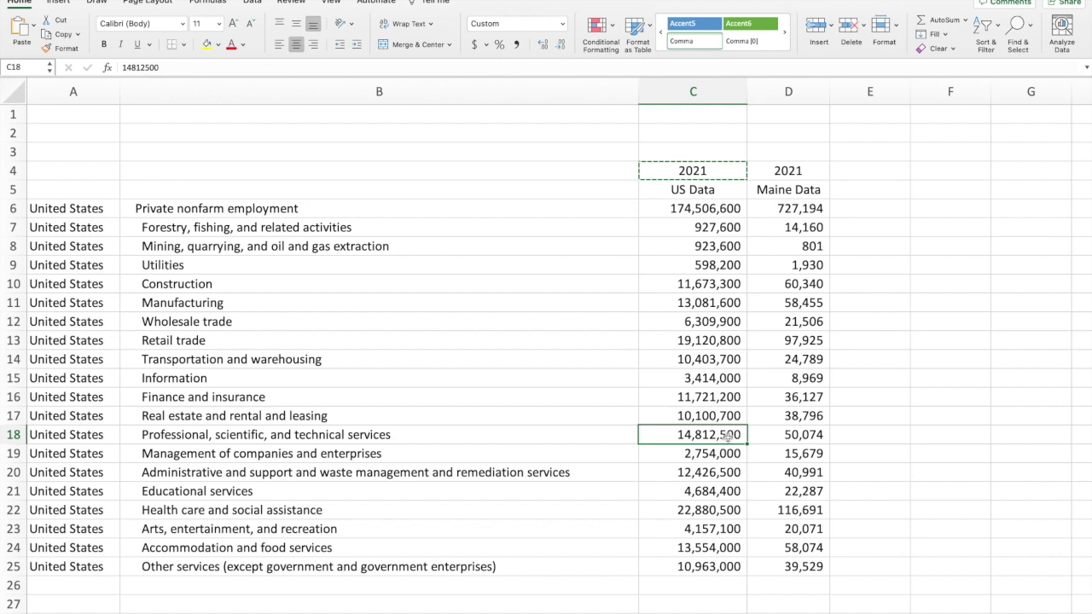
pyautogui.click(807, 437)
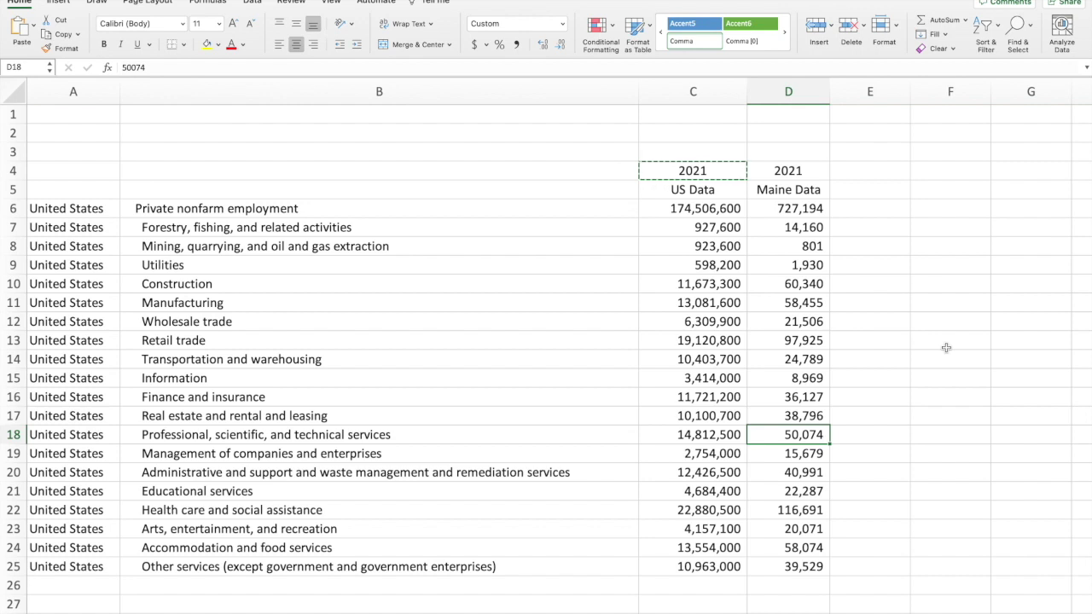
pyautogui.click(797, 209)
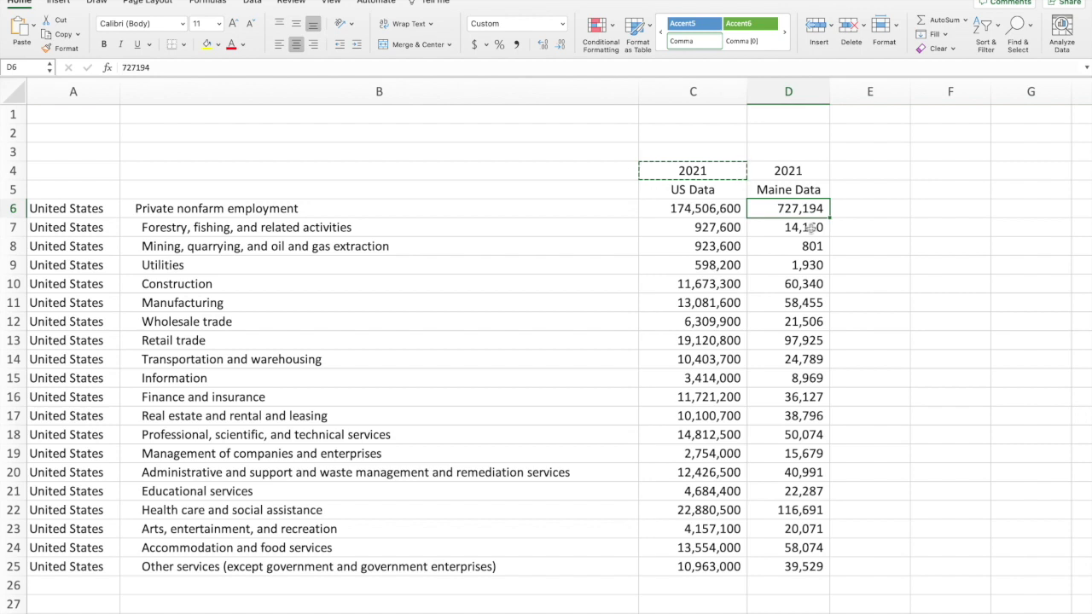
pyautogui.click(812, 228)
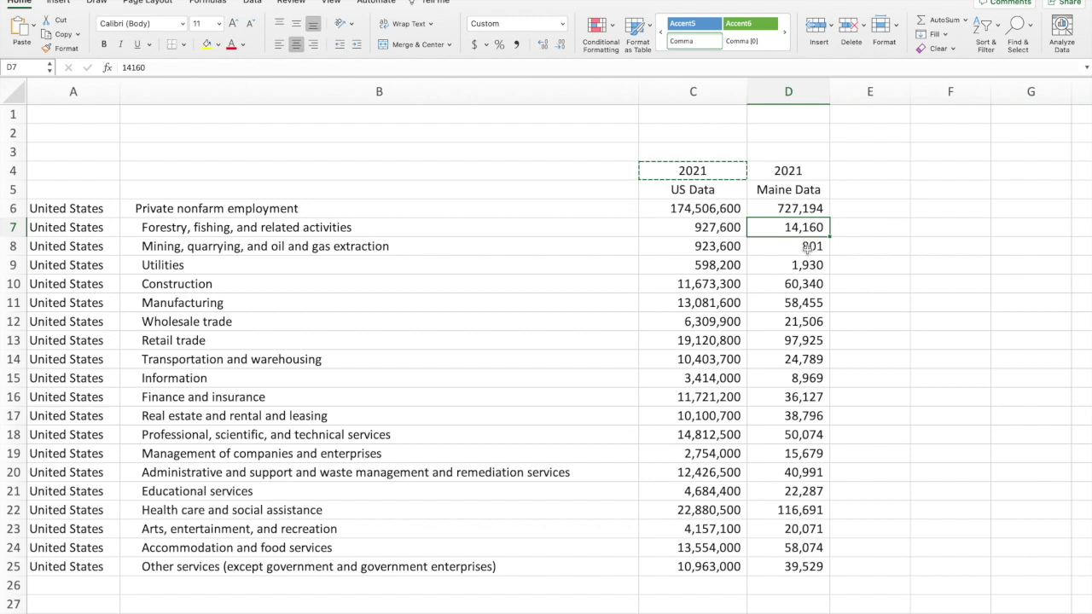
pyautogui.click(806, 246)
# Step: Enter =D7/D6 in E7, giving forestry's Maine share of 0.01947211
pyautogui.click(806, 266)
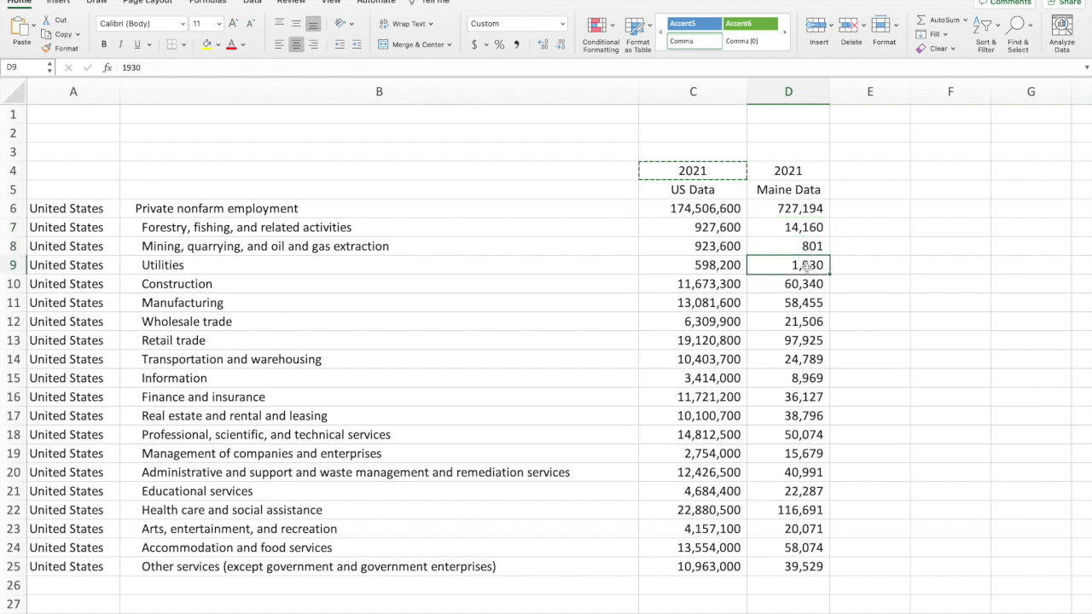
pyautogui.click(802, 286)
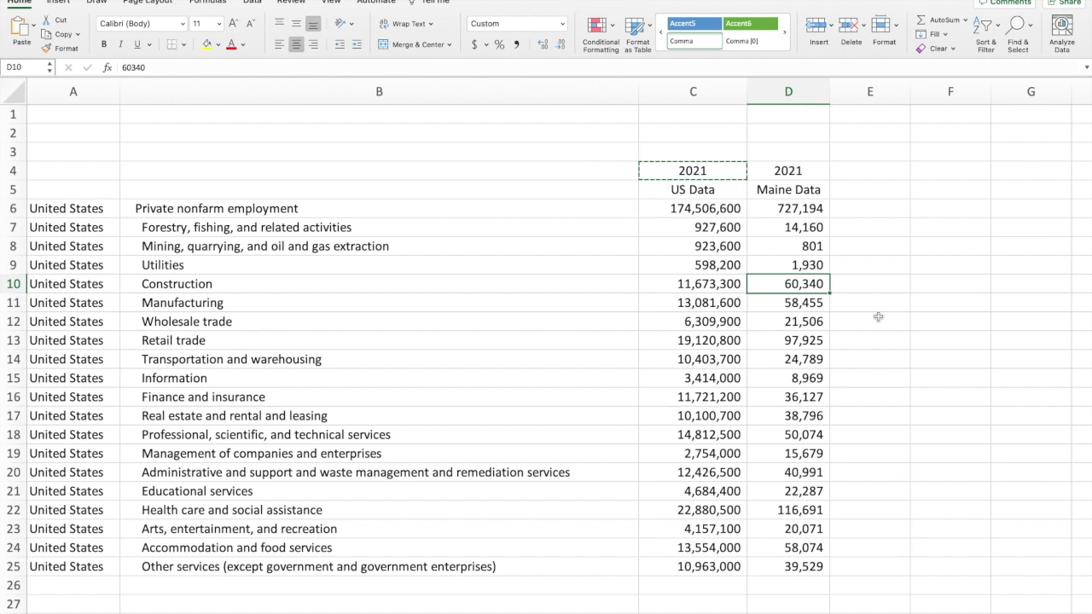
pyautogui.click(866, 226)
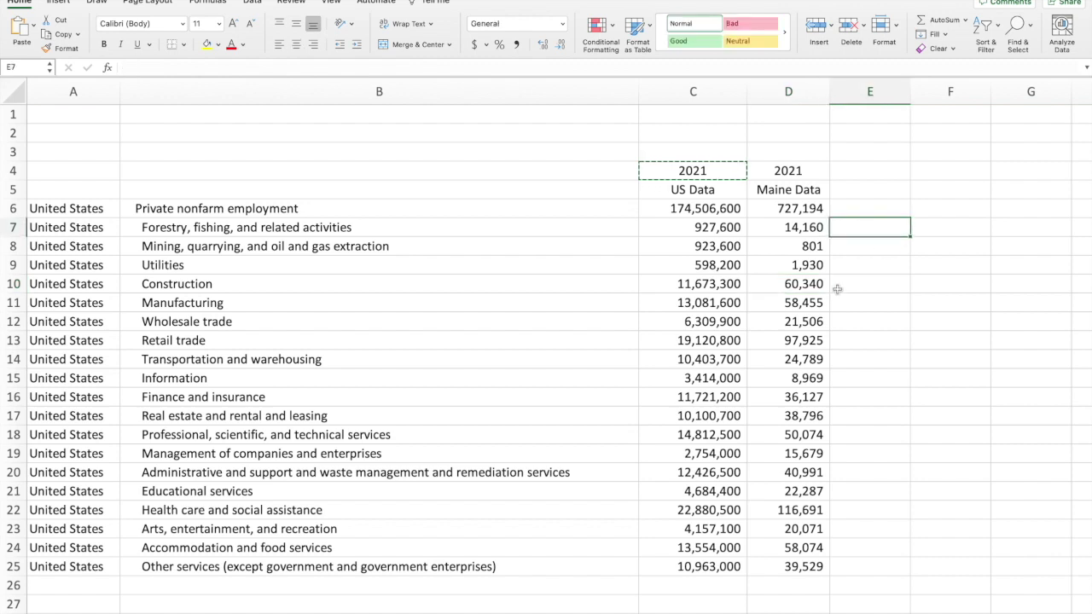
pyautogui.write('=')
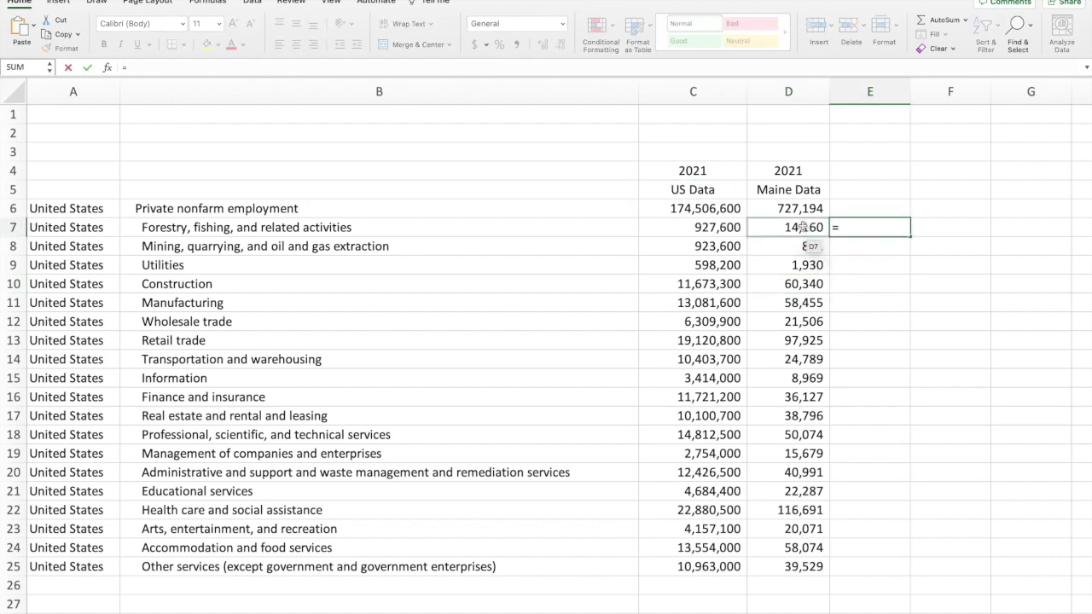
pyautogui.click(802, 227)
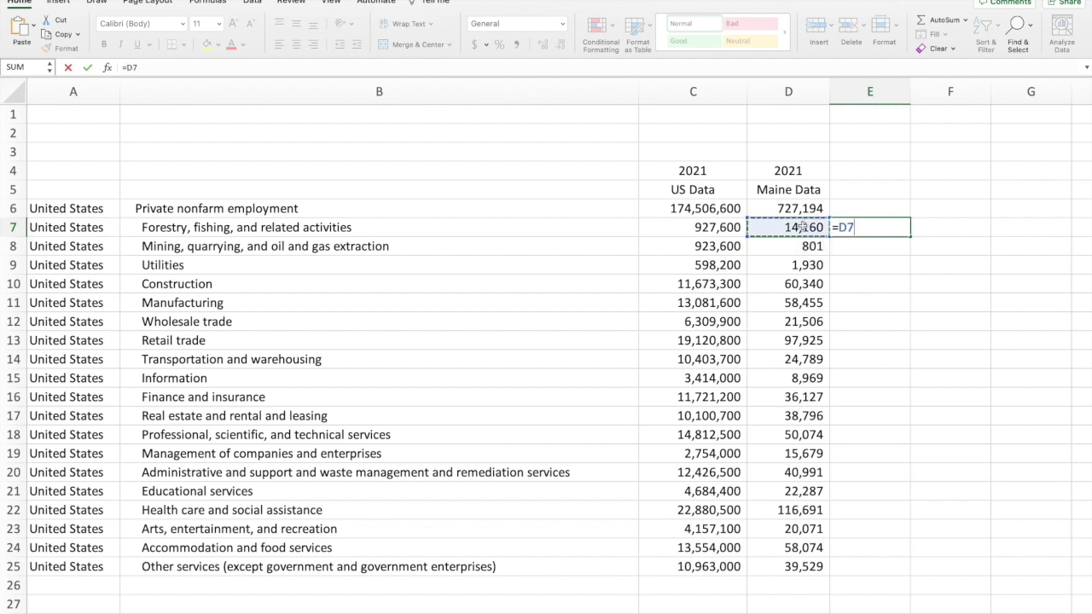
pyautogui.write('/')
pyautogui.click(799, 208)
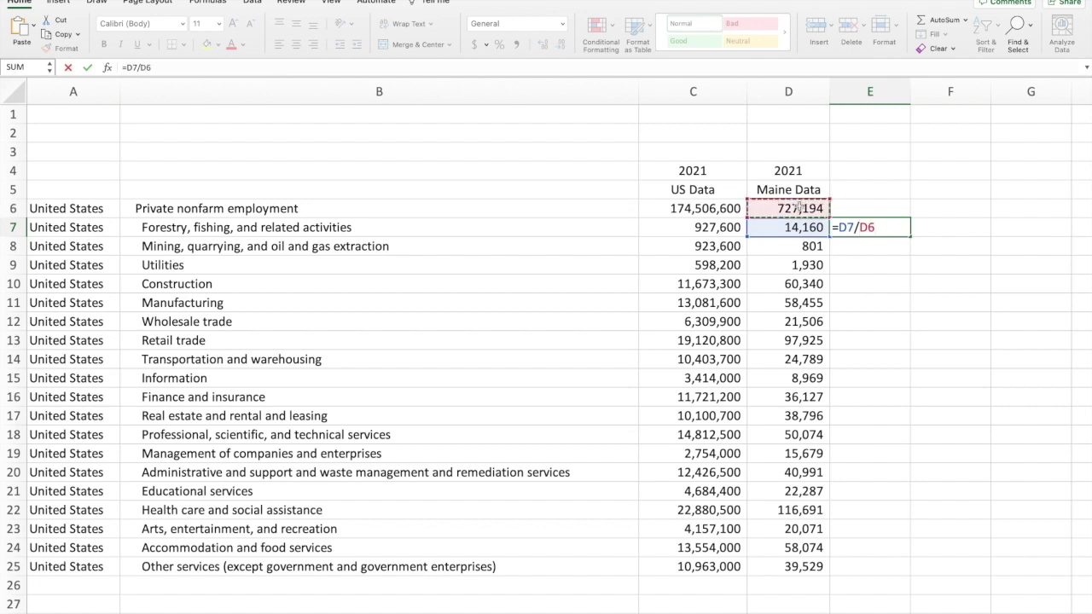
pyautogui.press('Return')
pyautogui.click(887, 227)
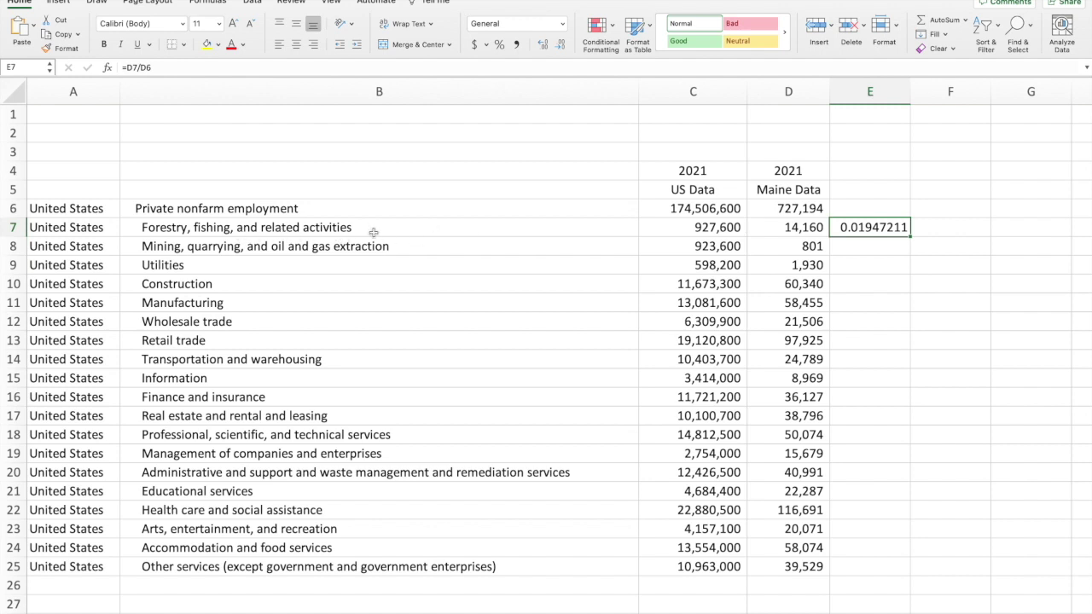
# Step: Enter =D8/D6 in E8 for mining's 0.00110149 share, then copy the formula
pyautogui.click(870, 245)
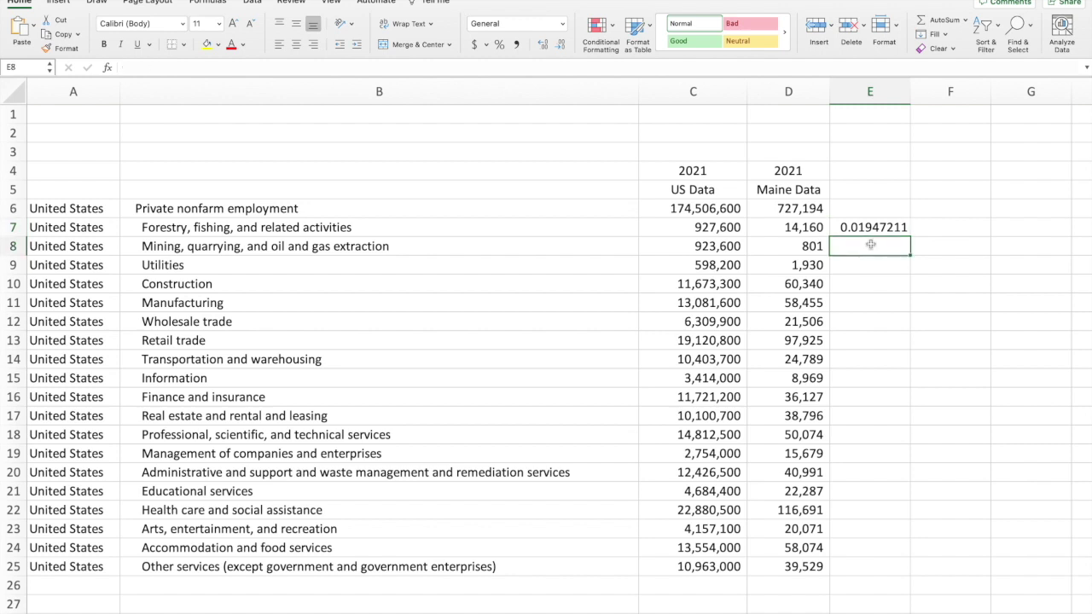
pyautogui.write('=')
pyautogui.click(803, 246)
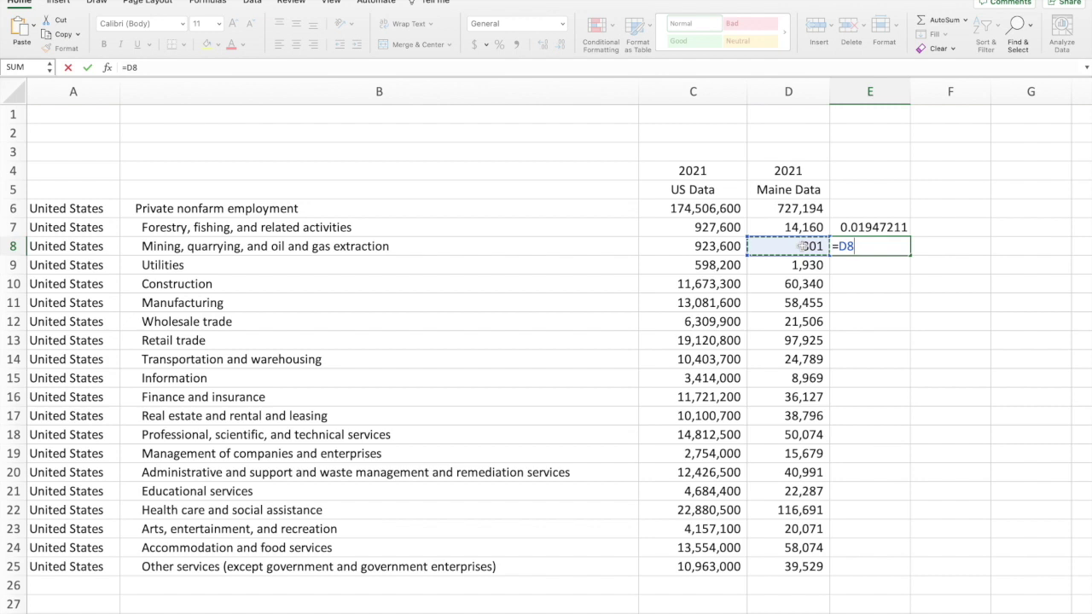
pyautogui.write('/')
pyautogui.click(809, 209)
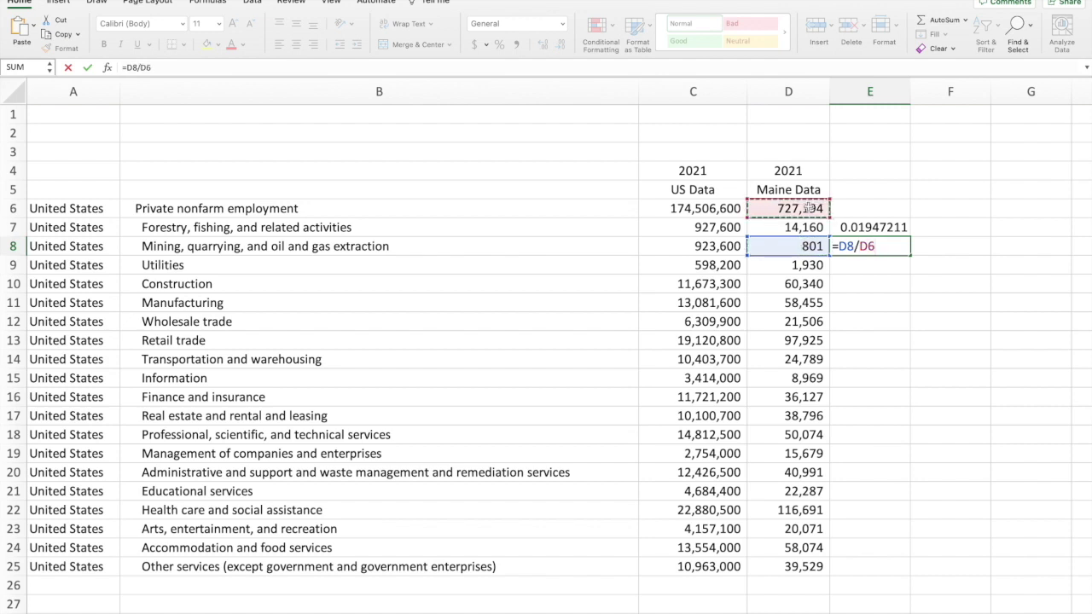
pyautogui.press('Return')
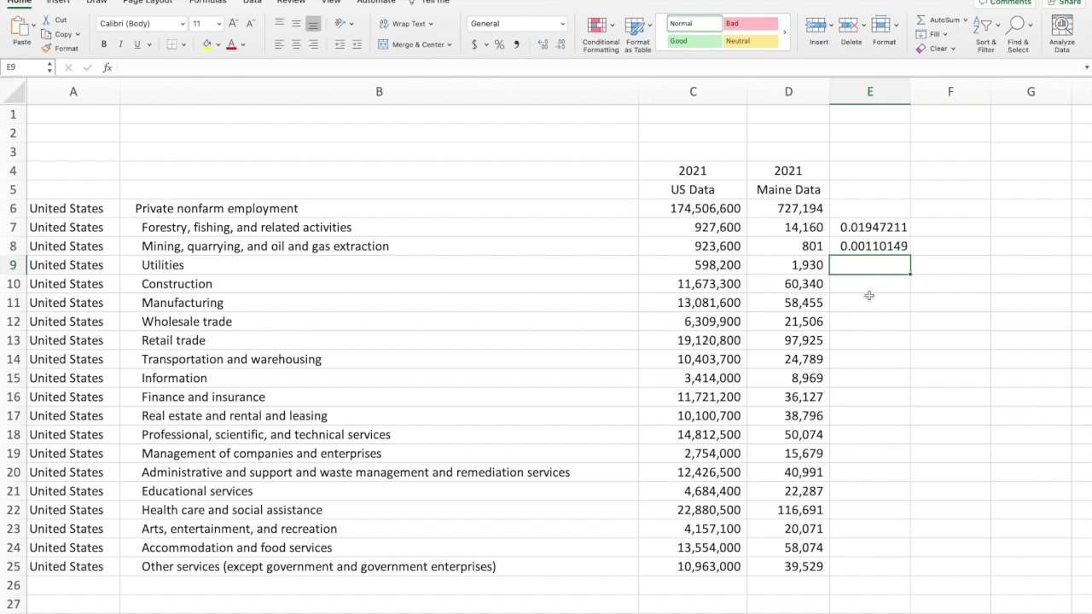
pyautogui.click(879, 246)
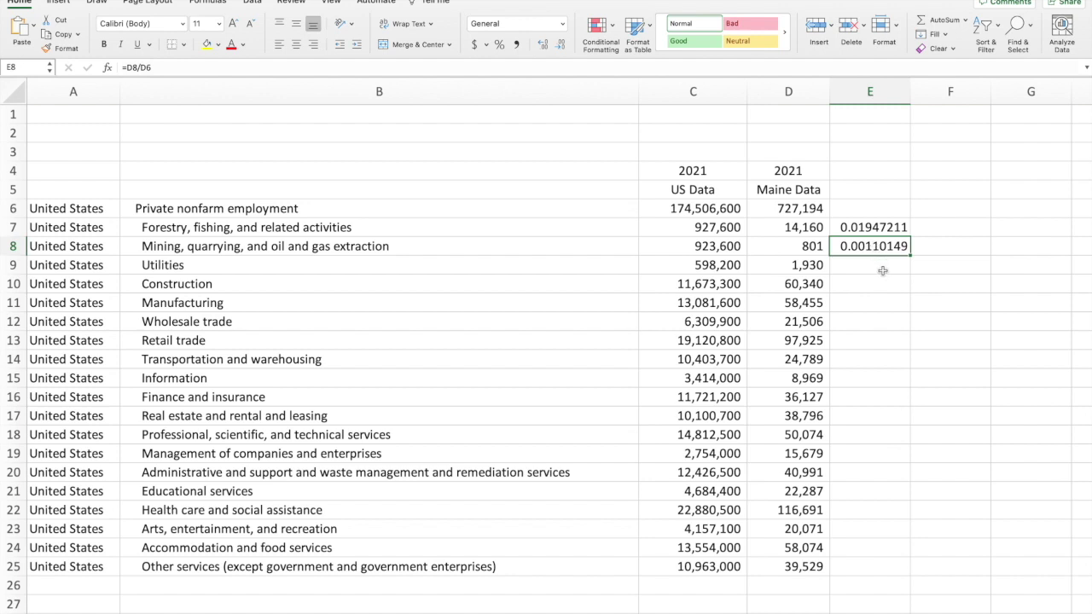
pyautogui.hotkey('ctrl', 'c')
pyautogui.click(879, 267)
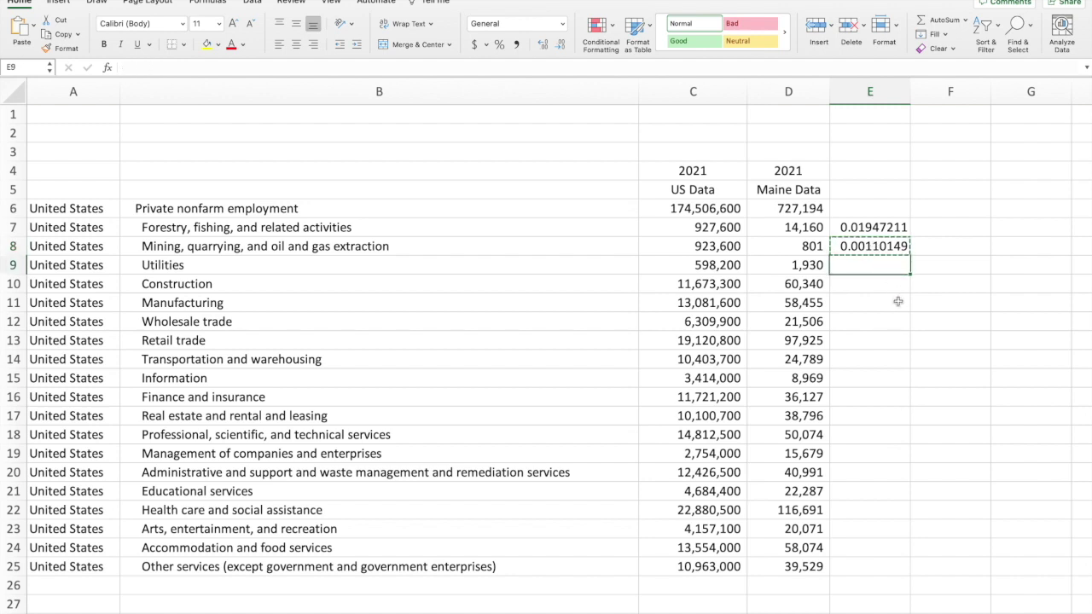
pyautogui.hotkey('ctrl', 'v')
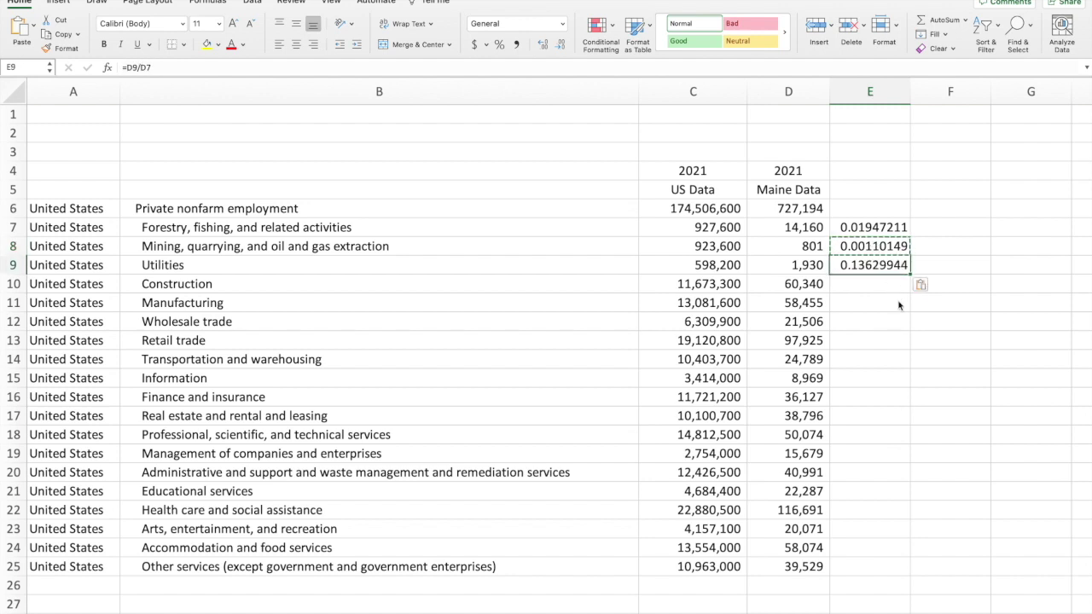
pyautogui.click(807, 265)
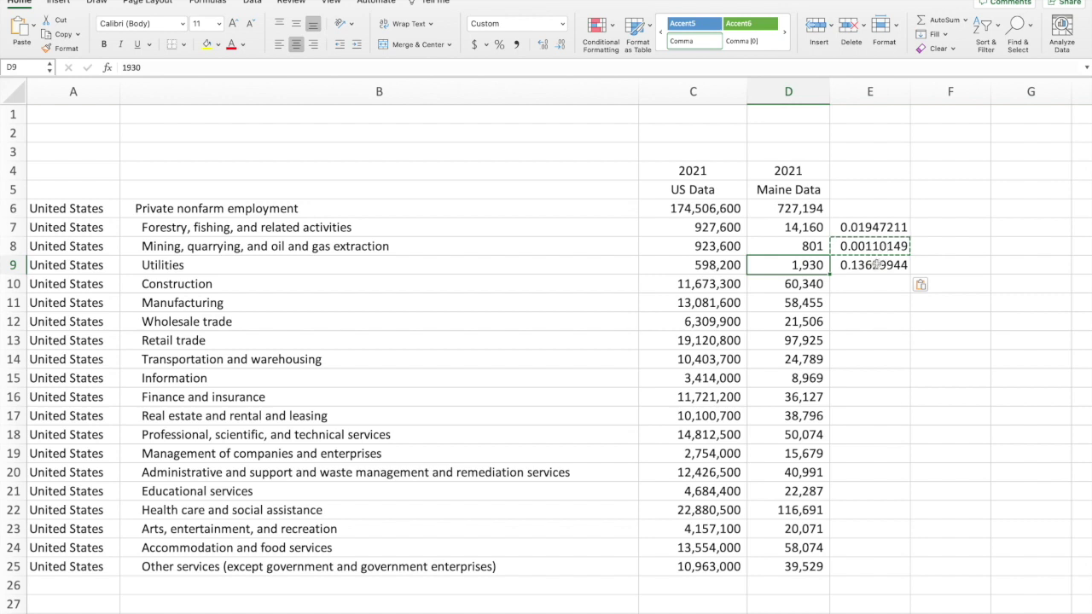
pyautogui.click(872, 268)
pyautogui.press('Delete')
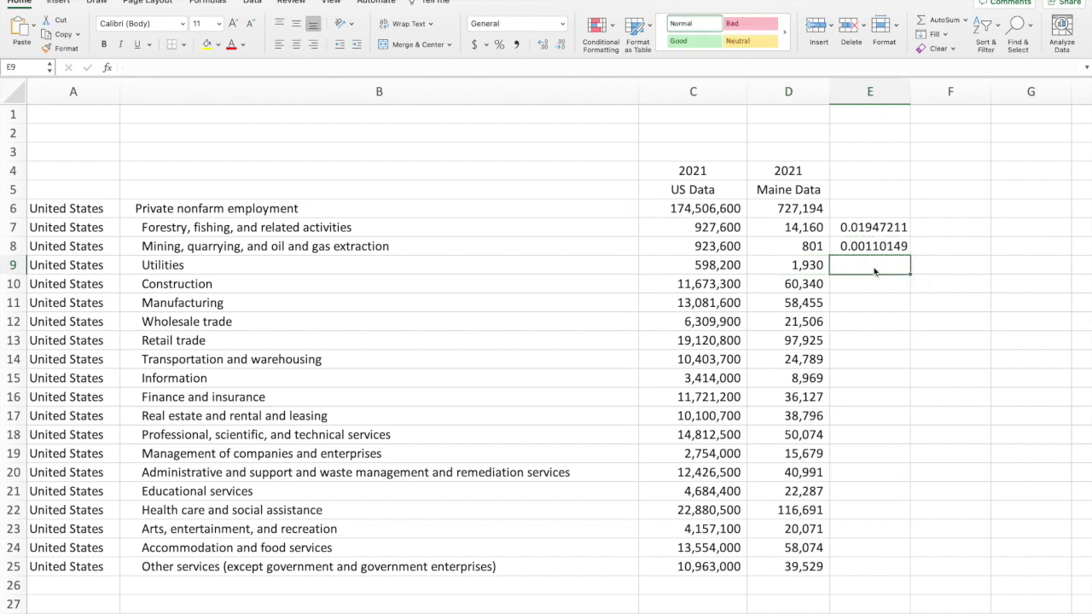
pyautogui.click(792, 208)
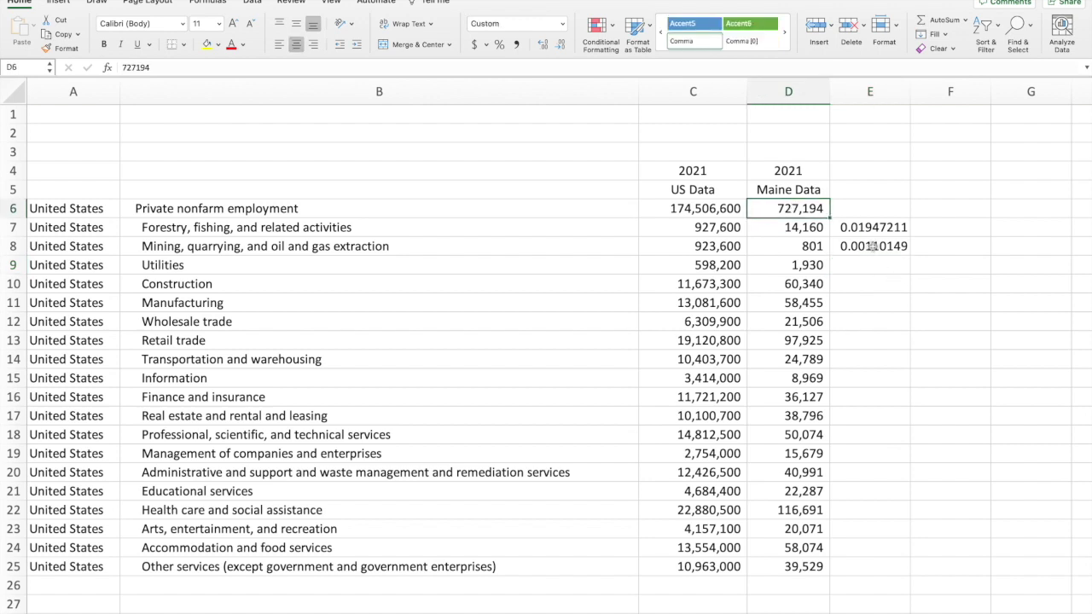
pyautogui.click(872, 245)
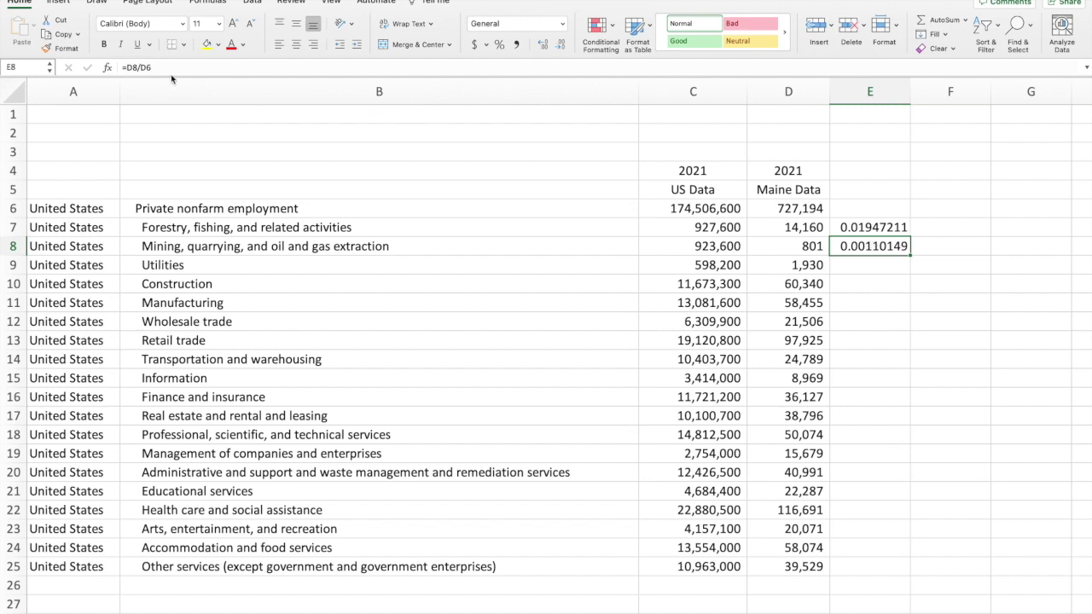
# Step: Change E8 to =D8/D$6 and paste it into E9:E25 for every industry's share
pyautogui.click(145, 67)
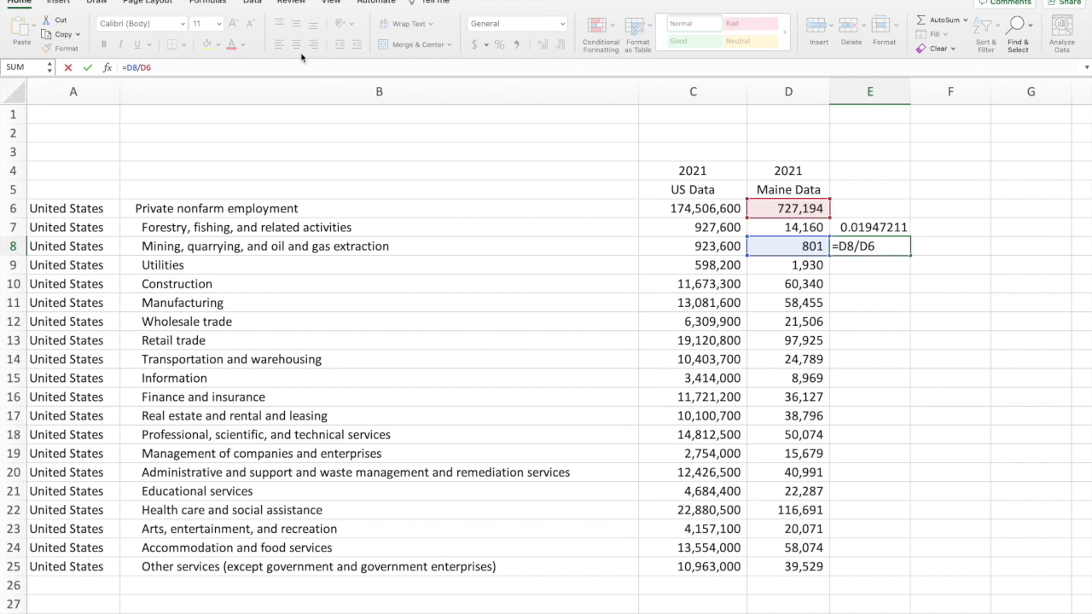
pyautogui.write('$')
pyautogui.click(888, 283)
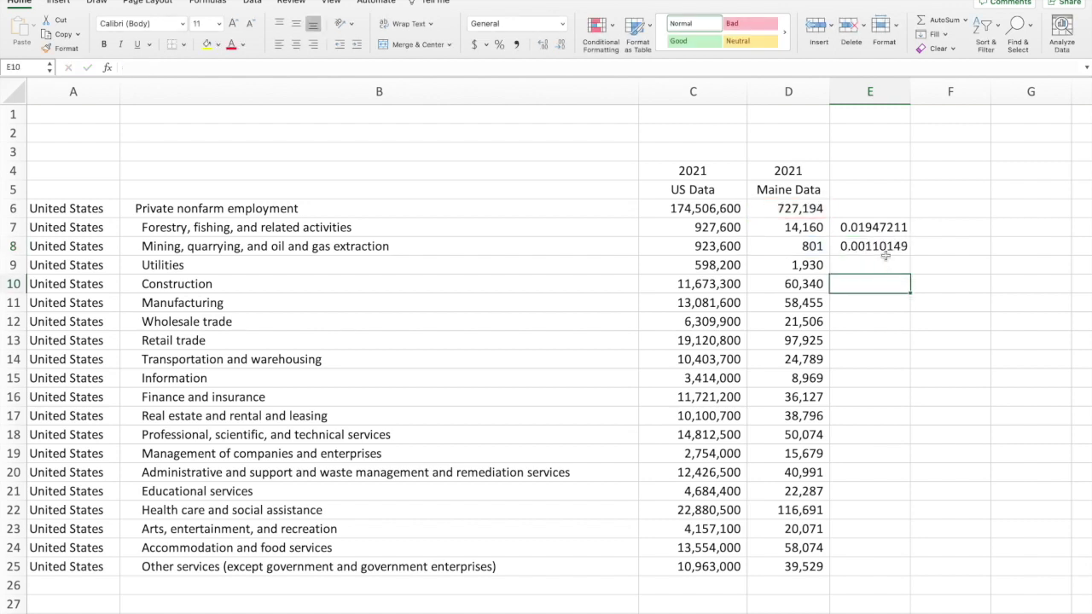
pyautogui.click(884, 246)
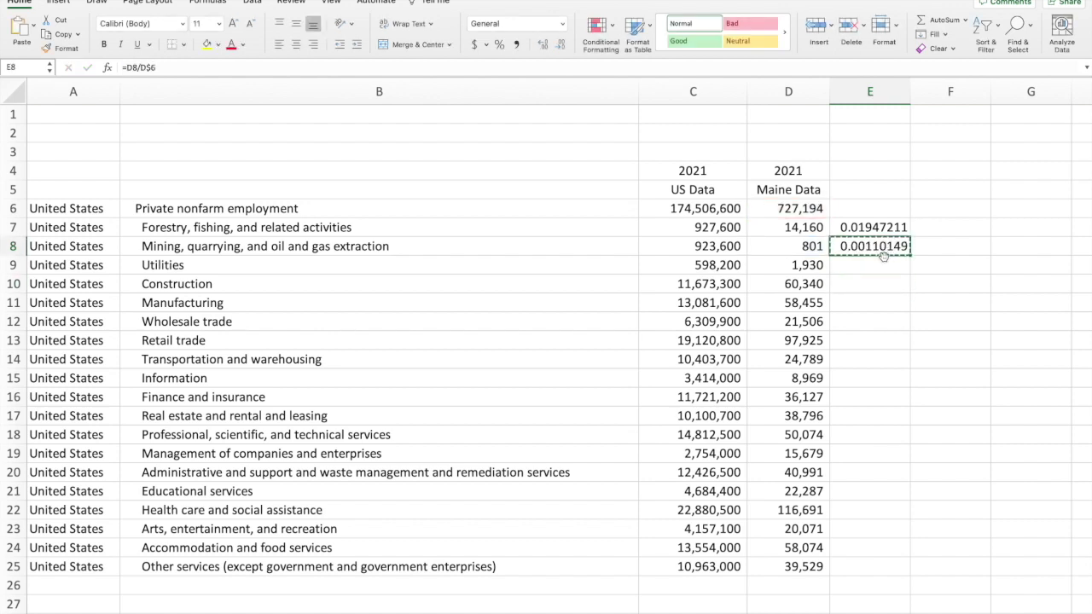
pyautogui.moveTo(878, 265); pyautogui.dragTo(865, 564)
pyautogui.press('super+v')
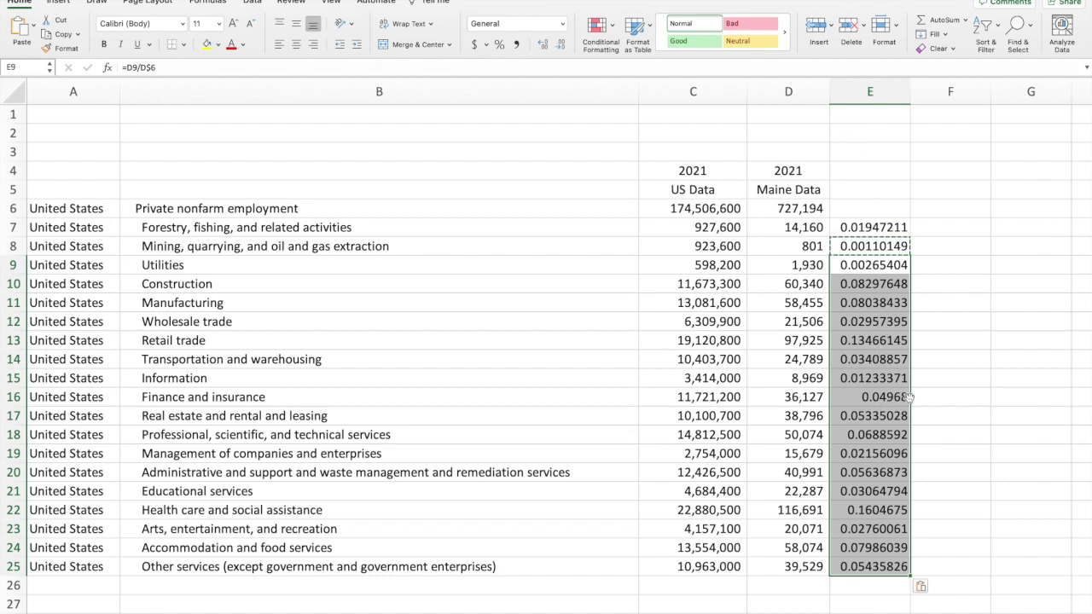
pyautogui.scroll(-2, 909, 396)
# Step: Enter =SUM(E7:E25) in E27 to total Maine's industry shares
pyautogui.click(851, 526)
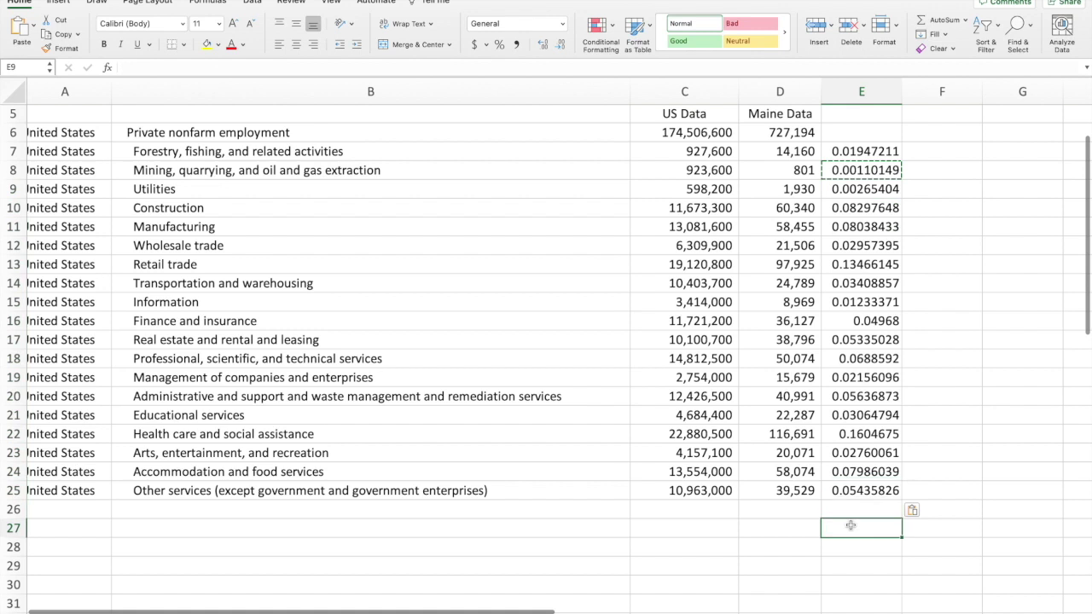
pyautogui.write('=su')
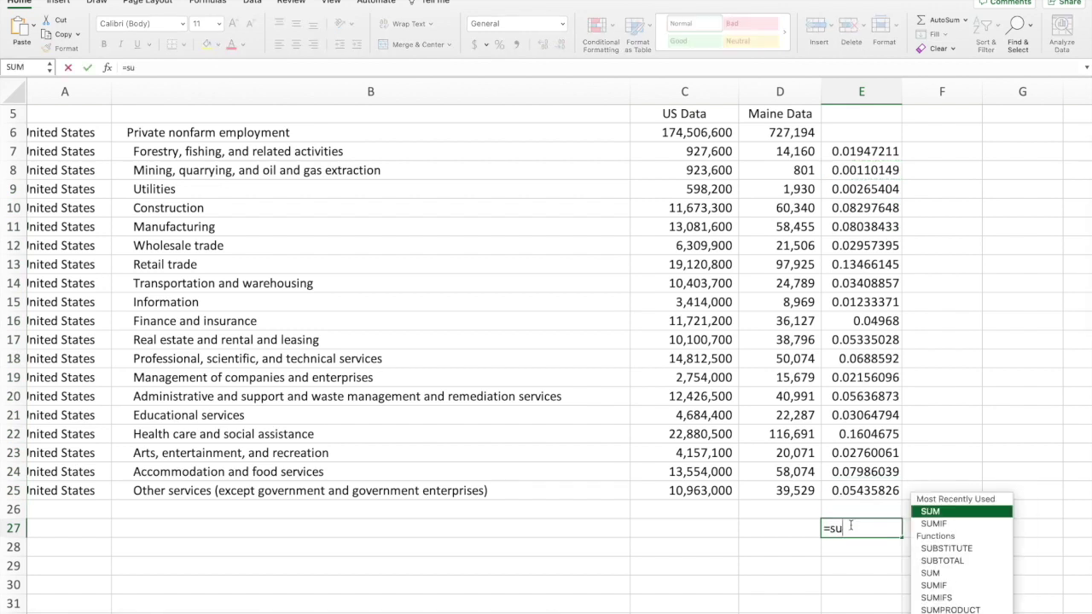
pyautogui.write('m(')
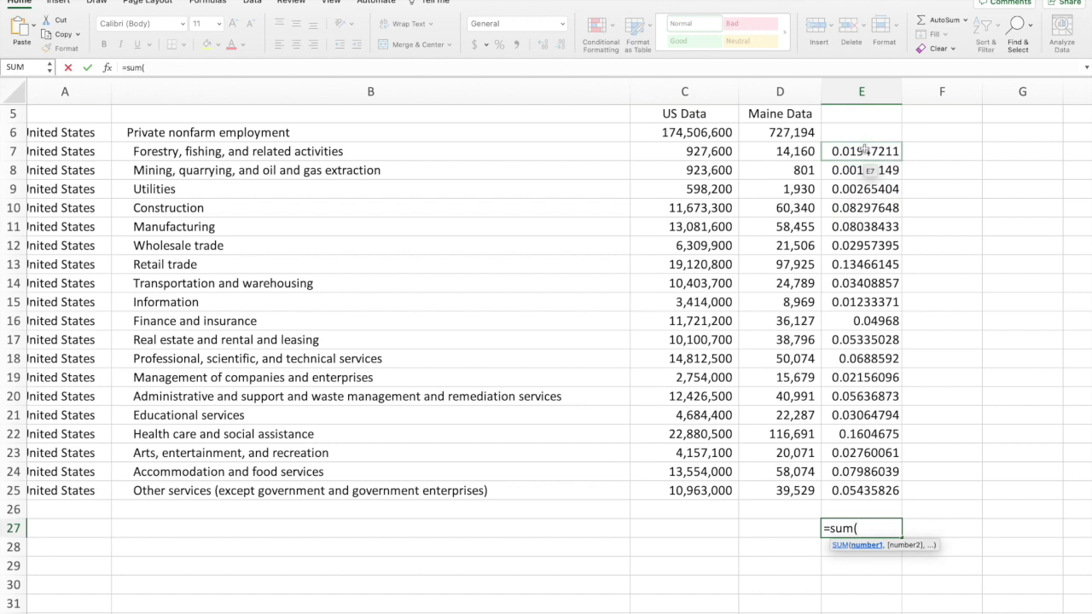
pyautogui.moveTo(865, 150); pyautogui.dragTo(865, 489)
pyautogui.write(')')
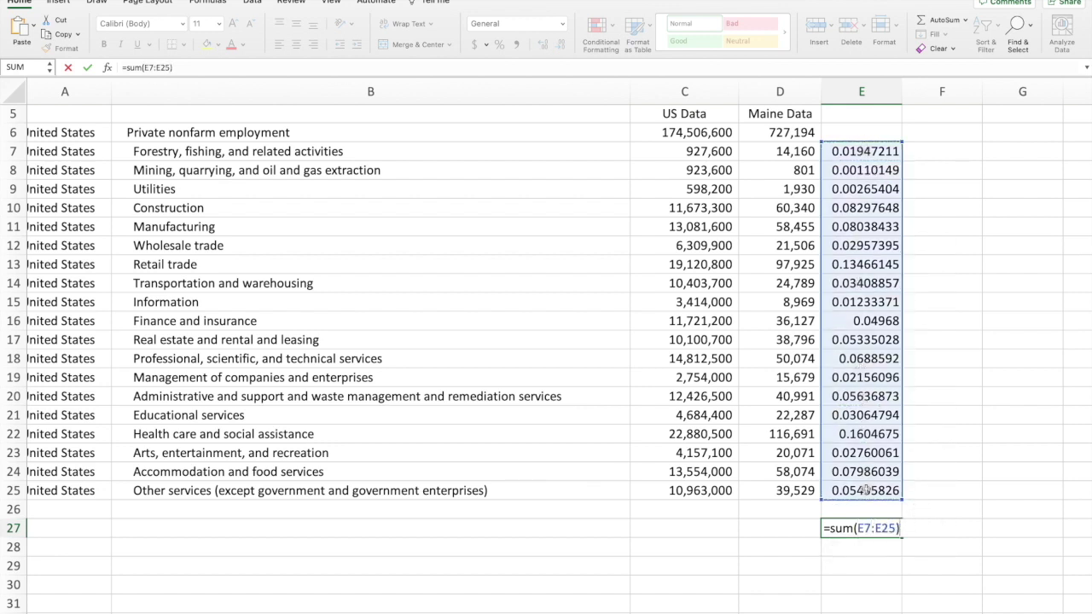
pyautogui.press('Return')
# Step: Adjust the E27 total's decimal places so it displays as 1
pyautogui.click(873, 529)
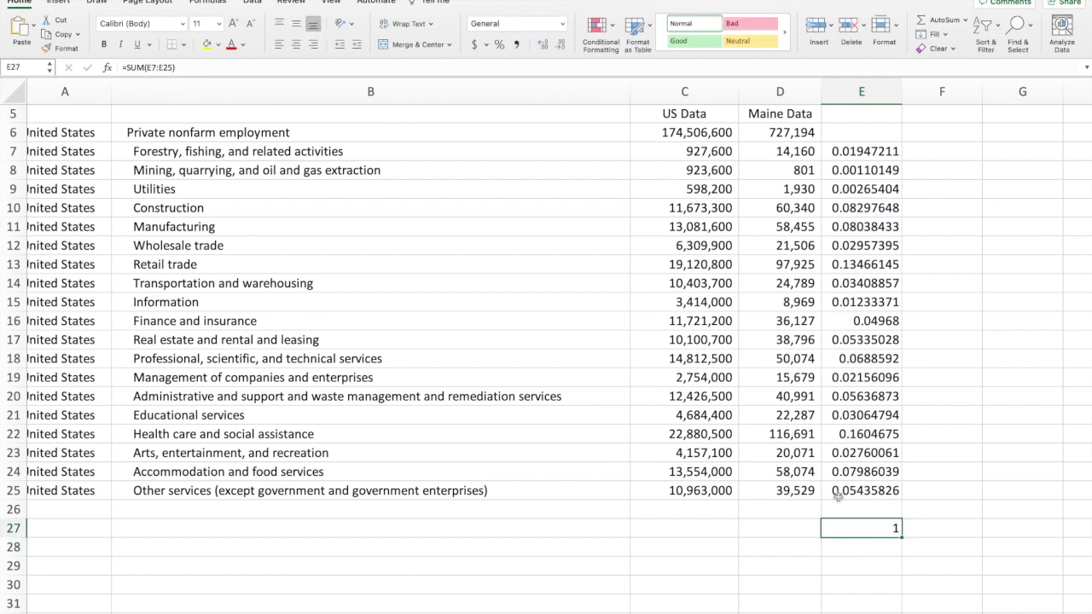
pyautogui.click(543, 45)
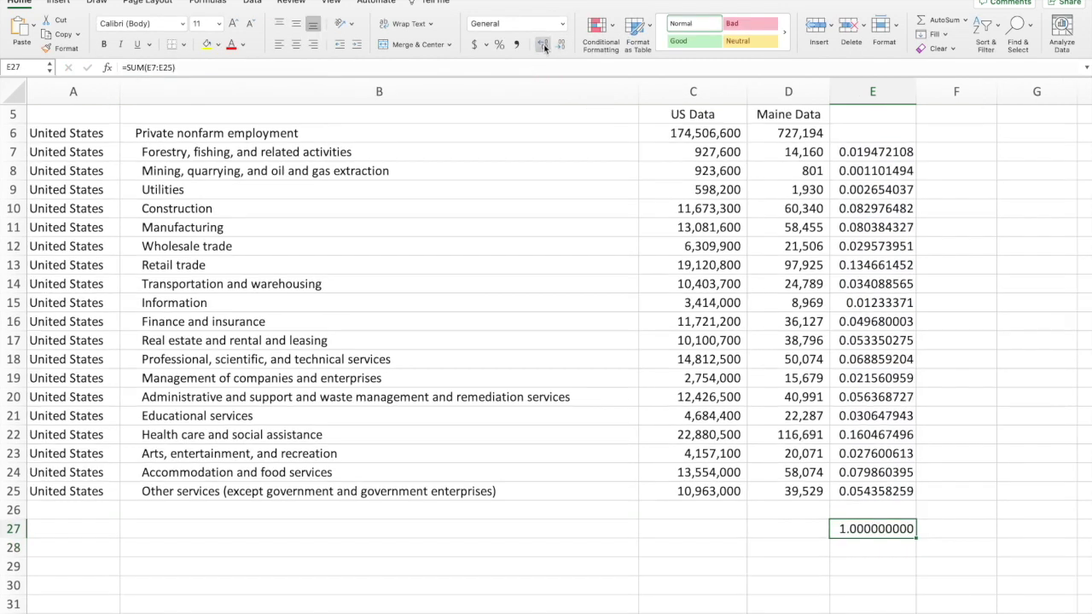
pyautogui.click(544, 45)
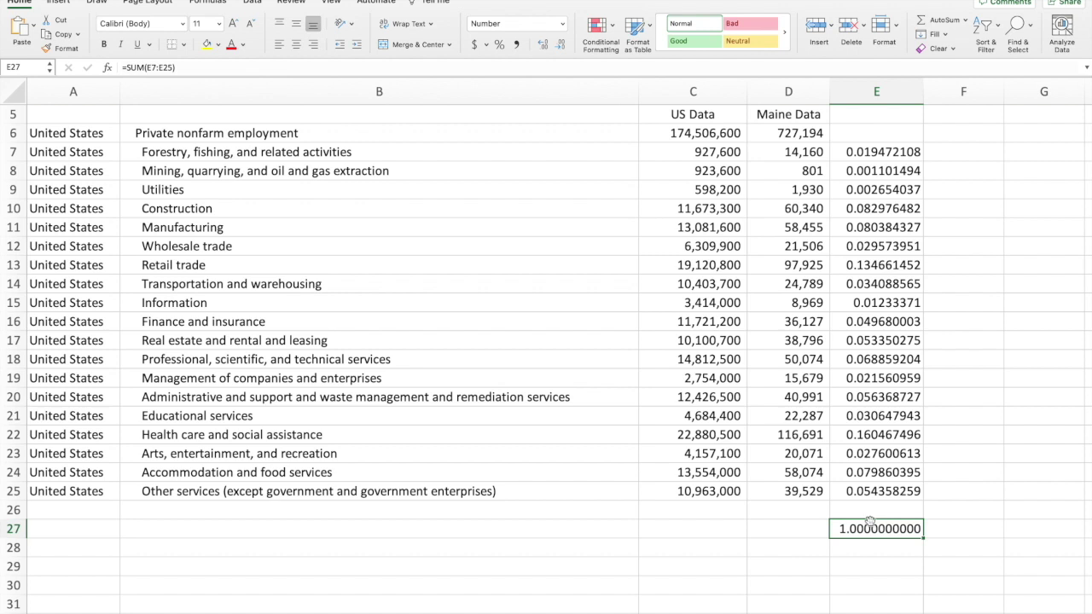
pyautogui.click(563, 44)
pyautogui.click(563, 44)
pyautogui.click(563, 44)
pyautogui.click(563, 45)
pyautogui.click(563, 44)
pyautogui.click(563, 44)
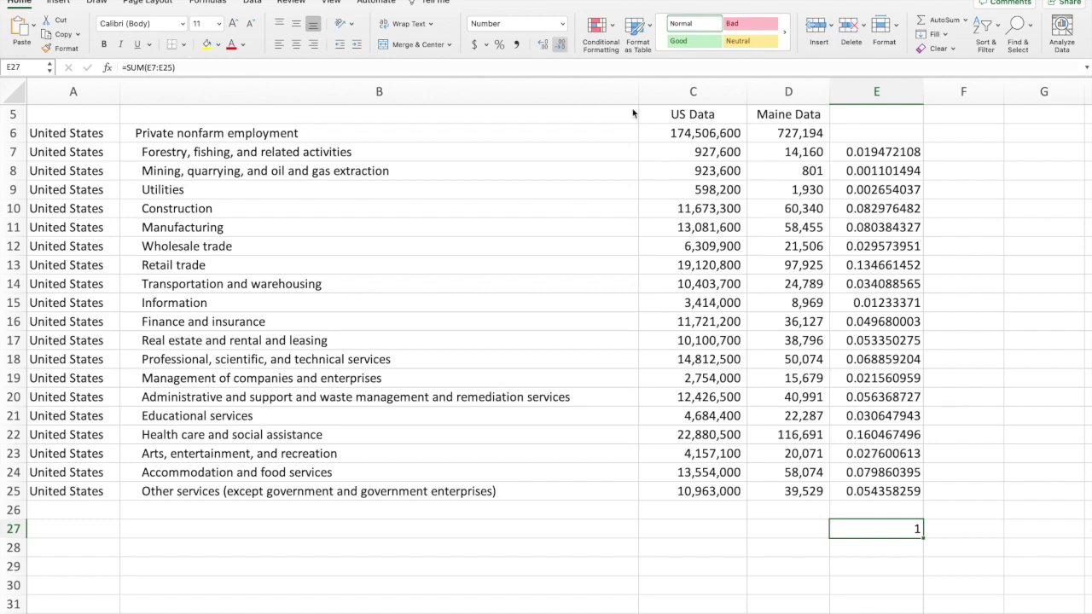
pyautogui.scroll(2, 917, 328)
pyautogui.hscroll(3, 917, 328)
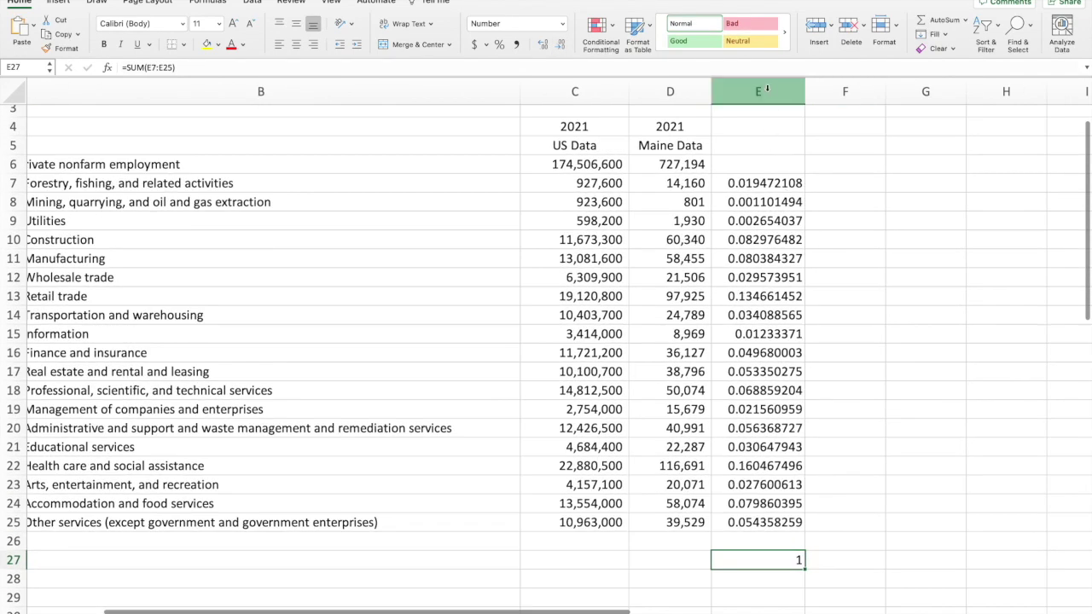
pyautogui.click(766, 88)
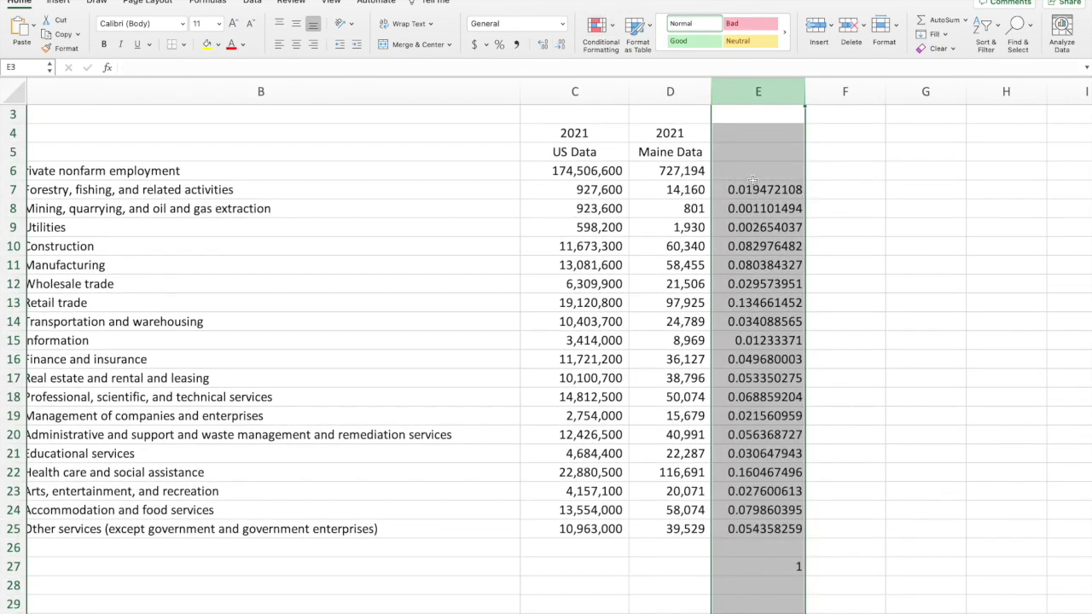
# Step: Cut E7 to three decimals and Format Paint that onto all of column E
pyautogui.click(757, 188)
pyautogui.click(563, 45)
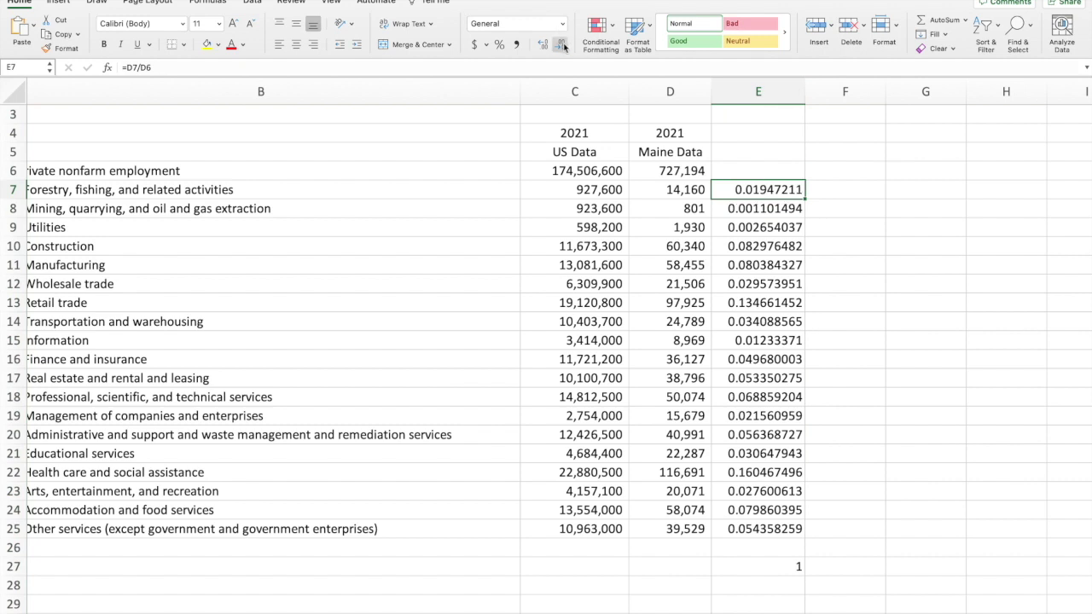
pyautogui.click(563, 45)
pyautogui.click(563, 44)
pyautogui.click(563, 44)
pyautogui.click(563, 44)
pyautogui.click(563, 45)
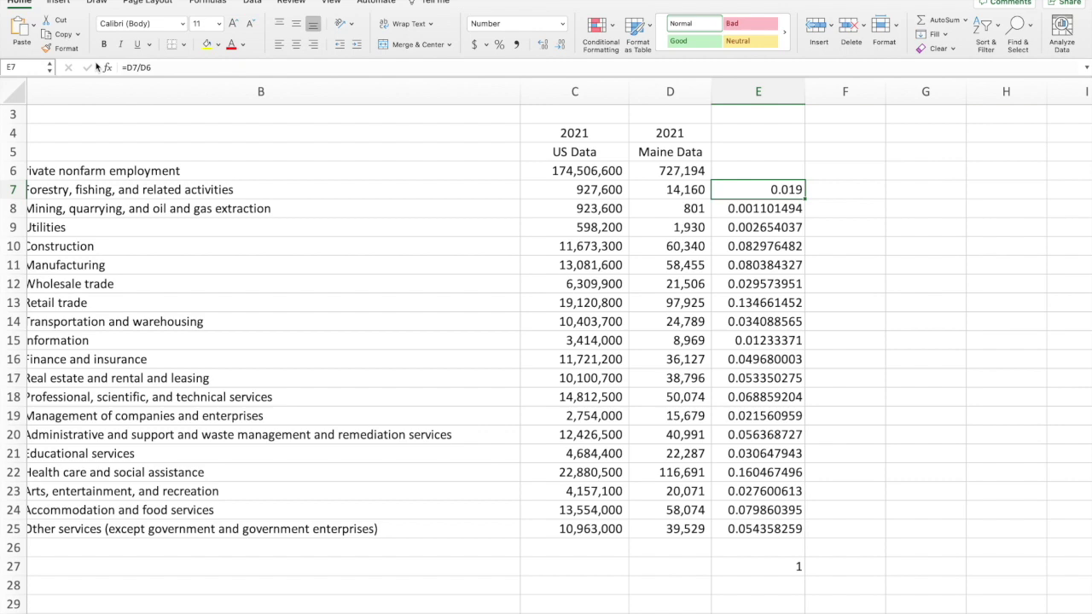
pyautogui.click(63, 48)
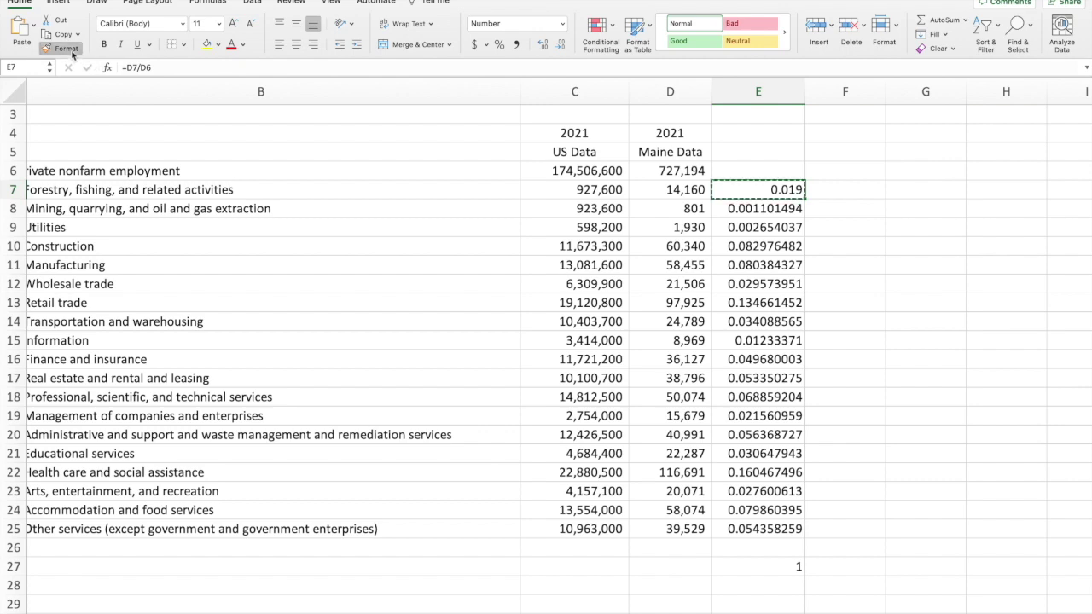
pyautogui.click(763, 91)
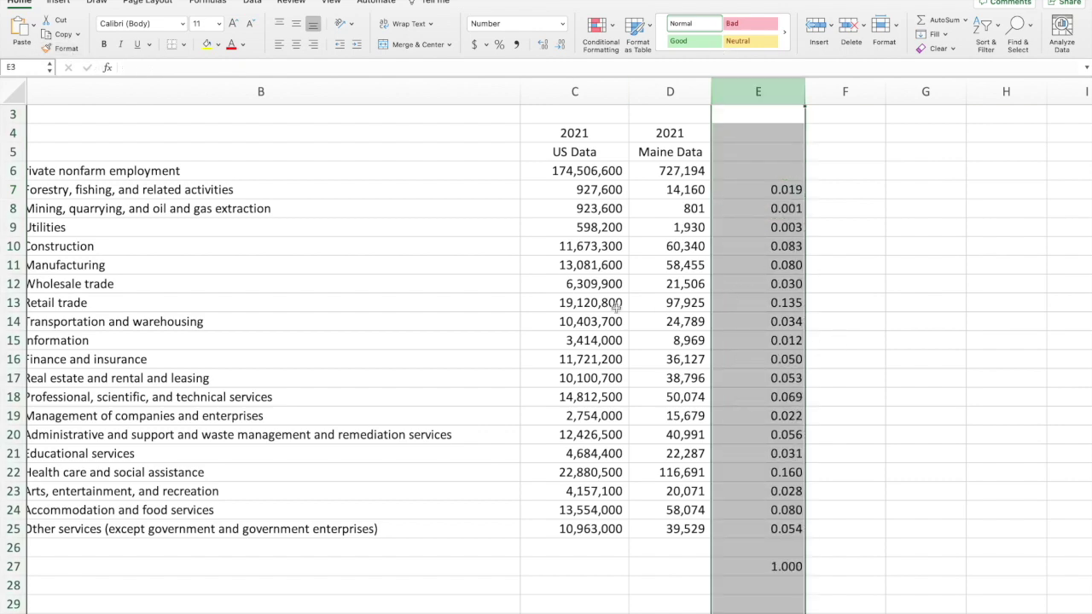
pyautogui.hscroll(-3, 616, 309)
pyautogui.hscroll(-1, 616, 309)
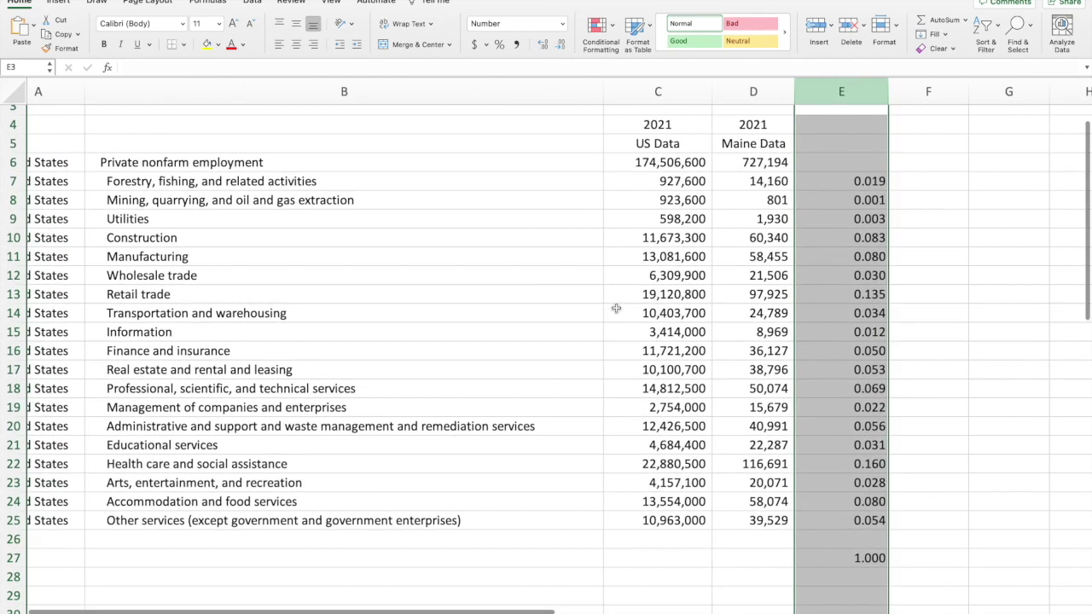
pyautogui.click(877, 294)
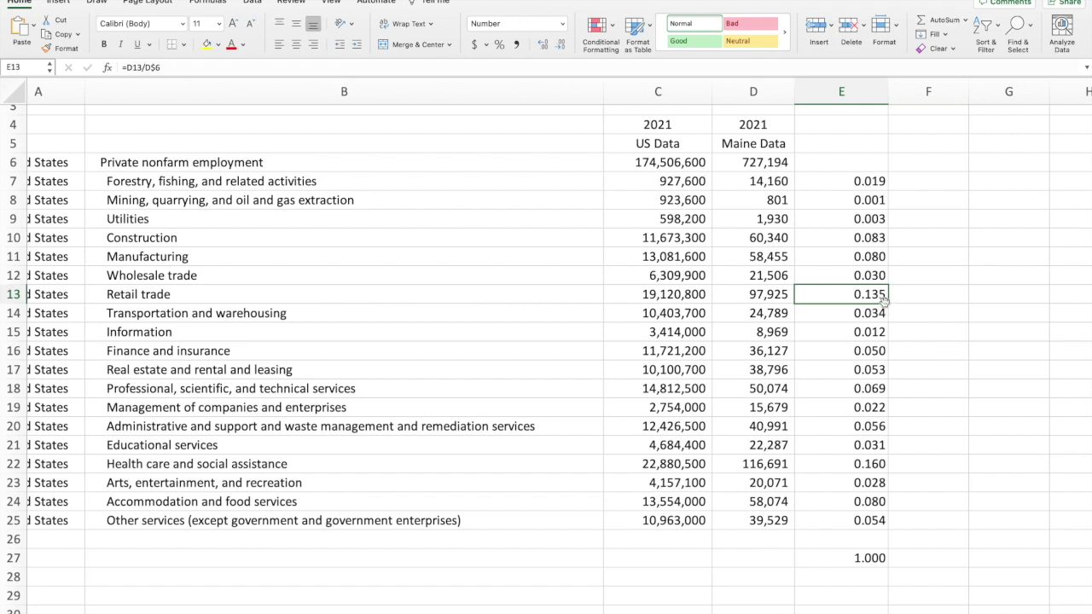
pyautogui.click(868, 466)
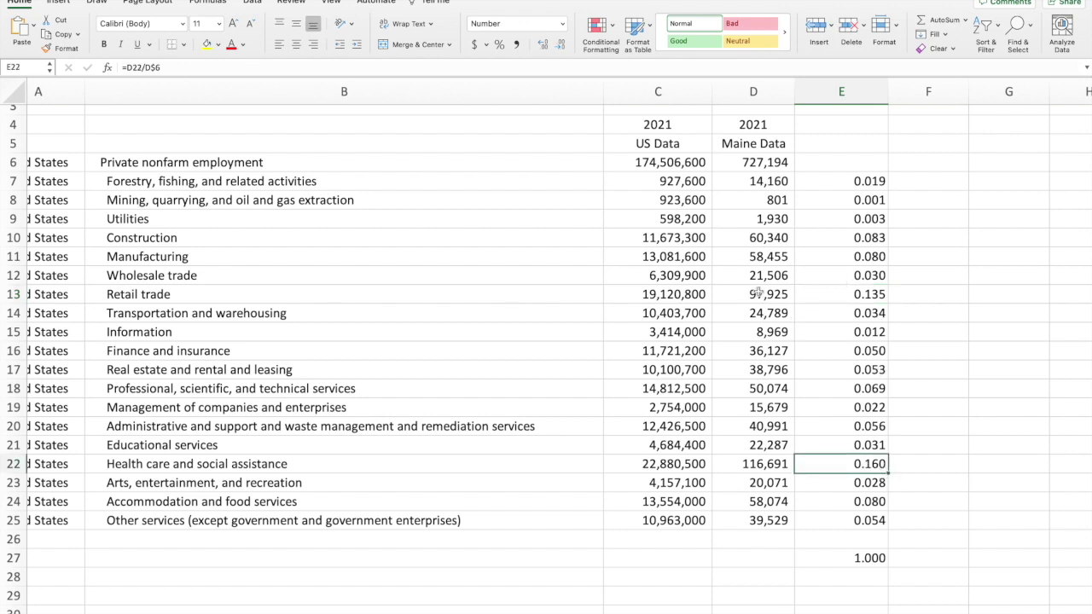
pyautogui.click(870, 256)
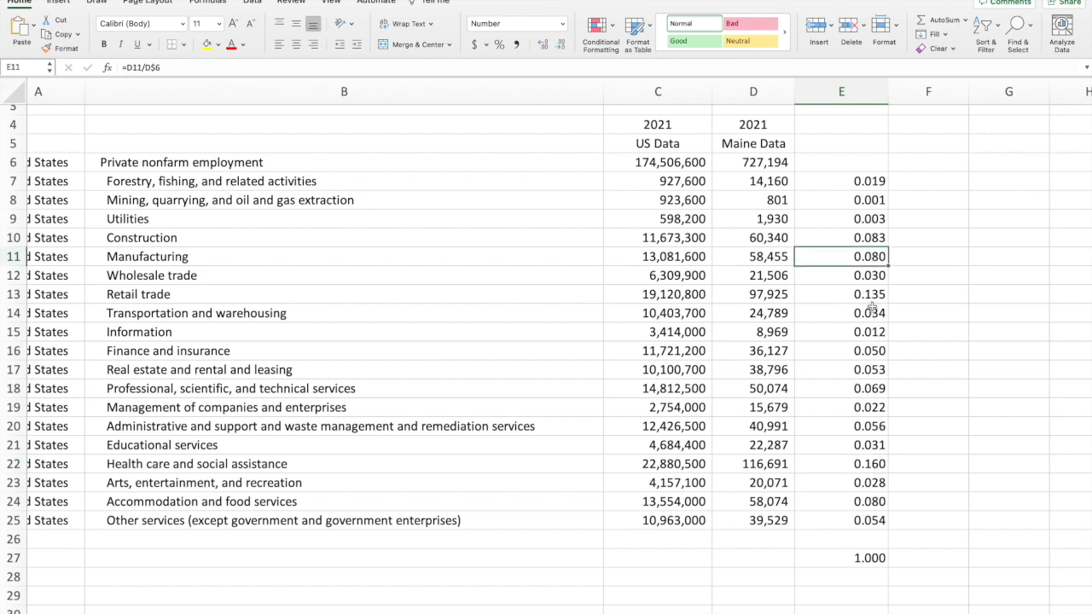
pyautogui.click(871, 428)
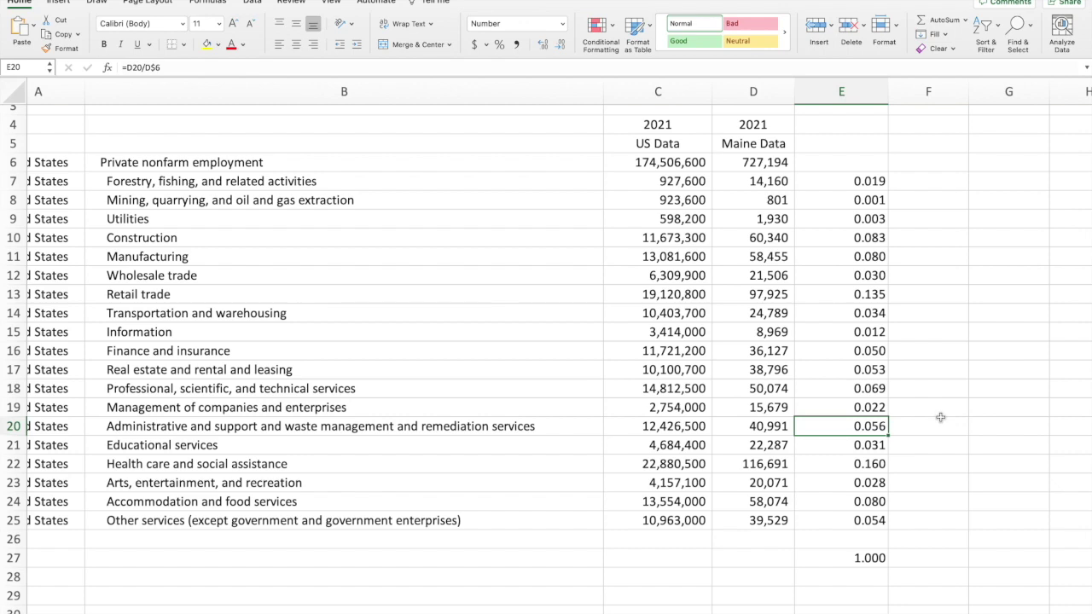
pyautogui.hscroll(2, 913, 341)
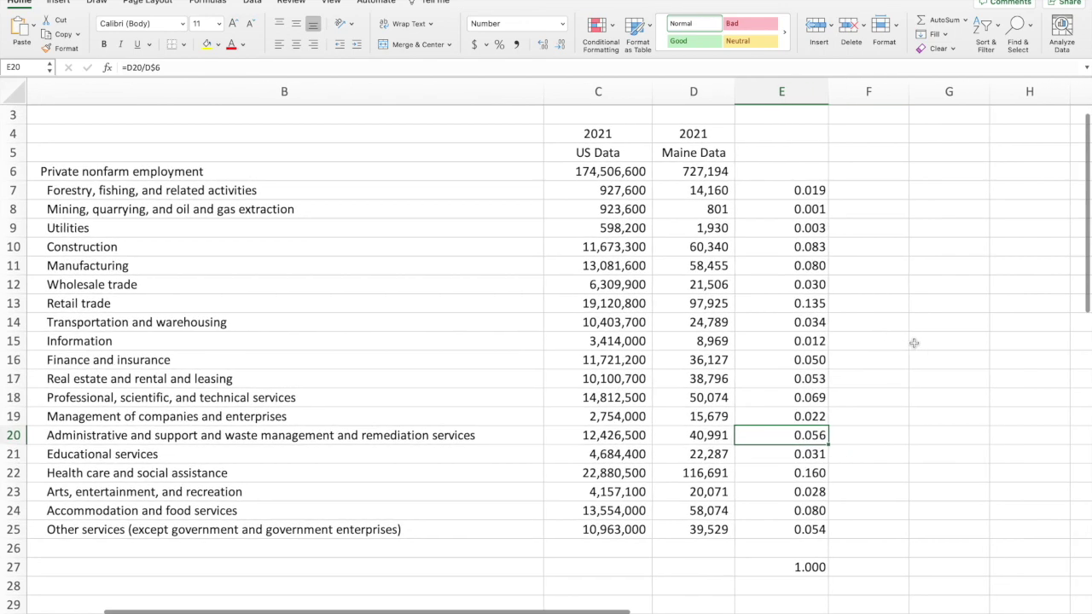
# Step: Enter =C7/C$6 in F7 and fill it down through row 25 for US industry shares
pyautogui.click(856, 193)
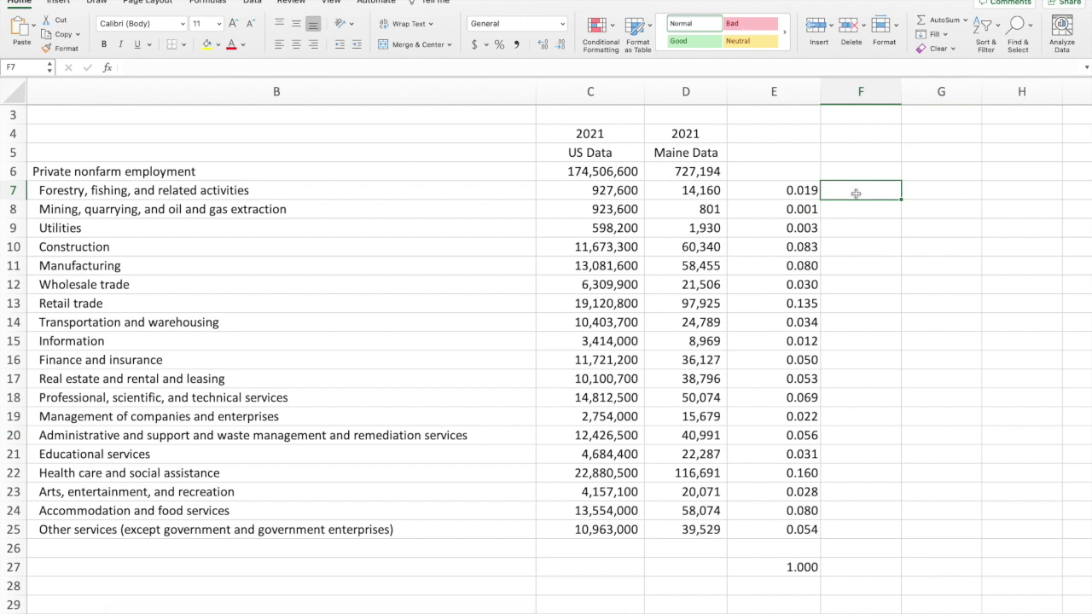
pyautogui.write('=')
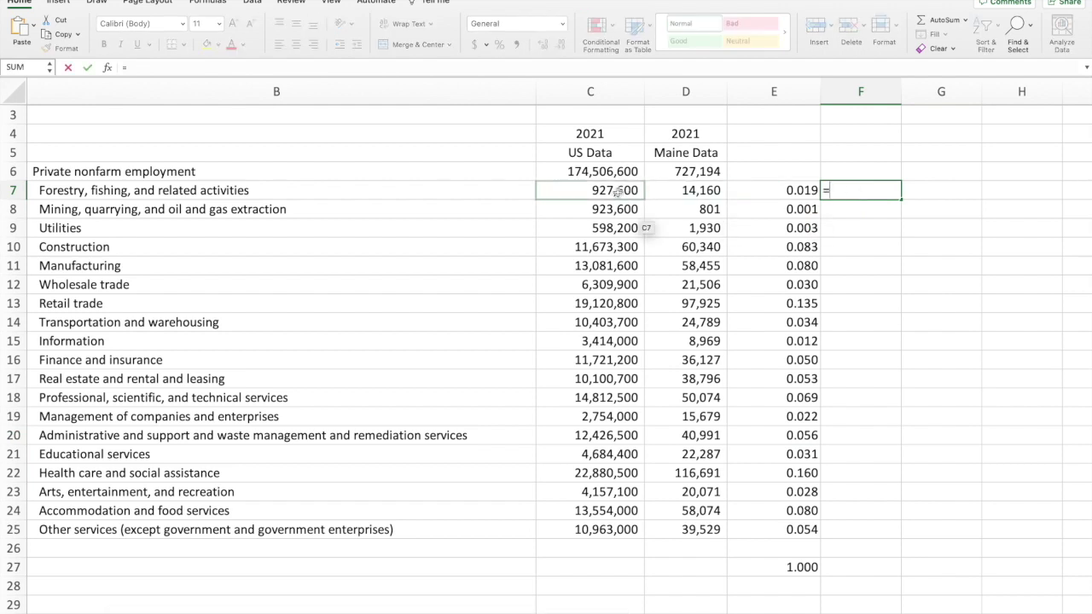
pyautogui.click(614, 192)
pyautogui.write('/')
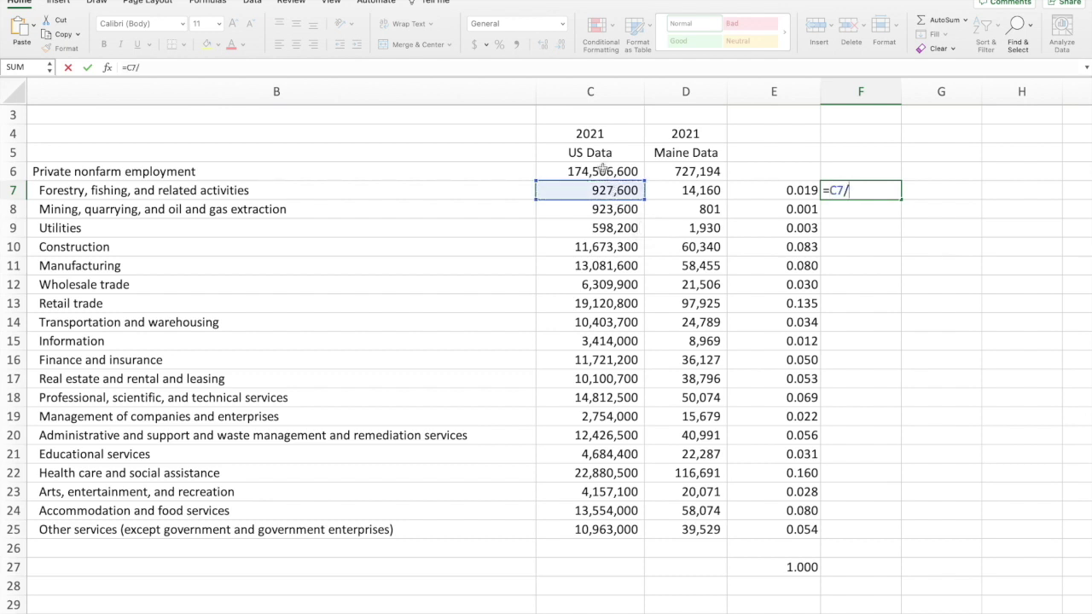
pyautogui.click(602, 170)
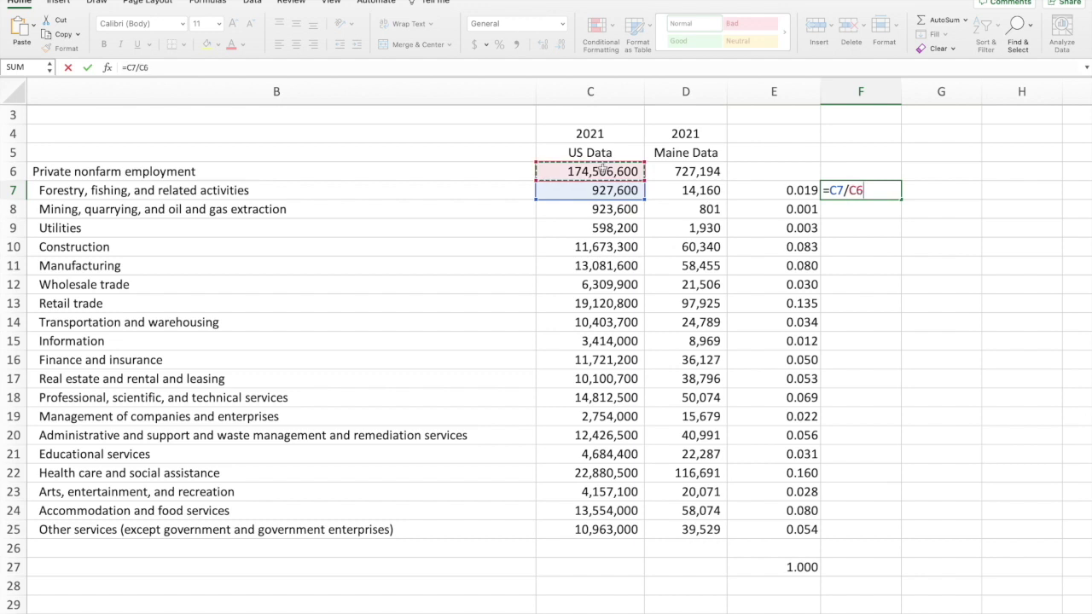
pyautogui.click(143, 67)
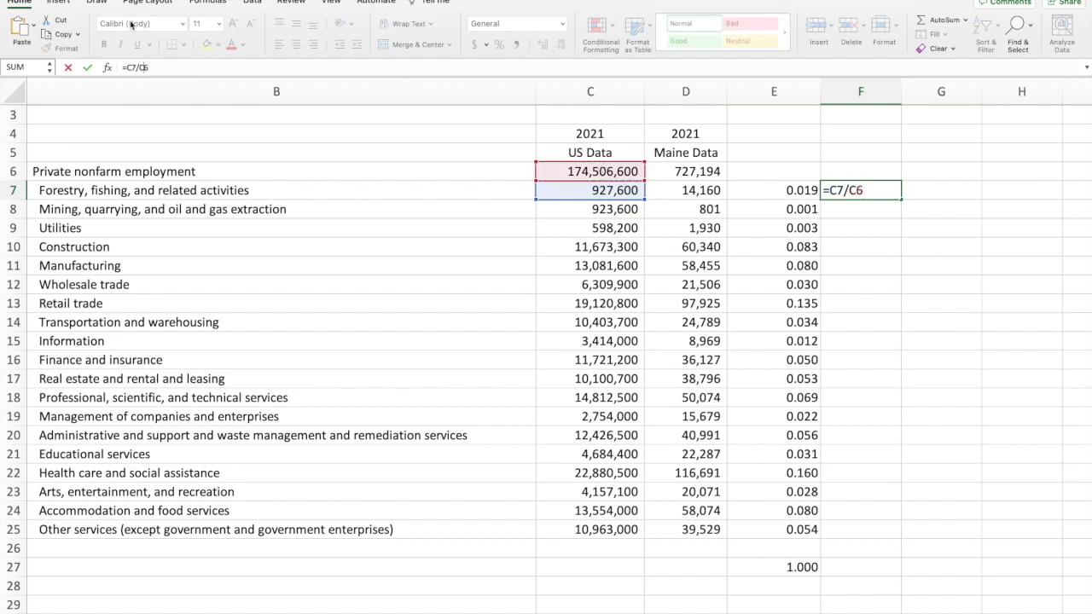
pyautogui.write('$')
pyautogui.click(879, 257)
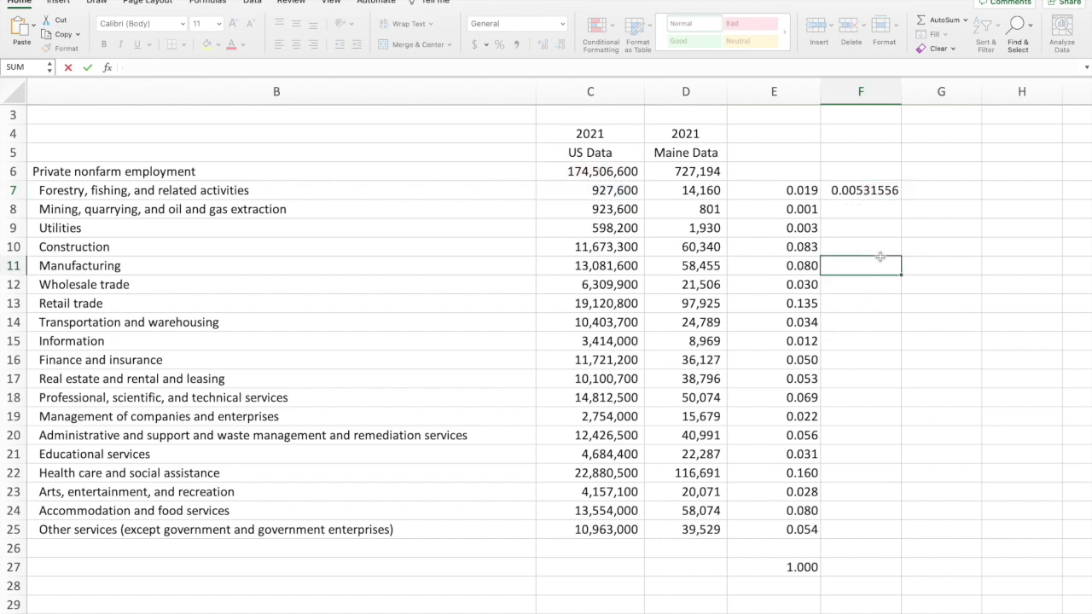
pyautogui.click(870, 193)
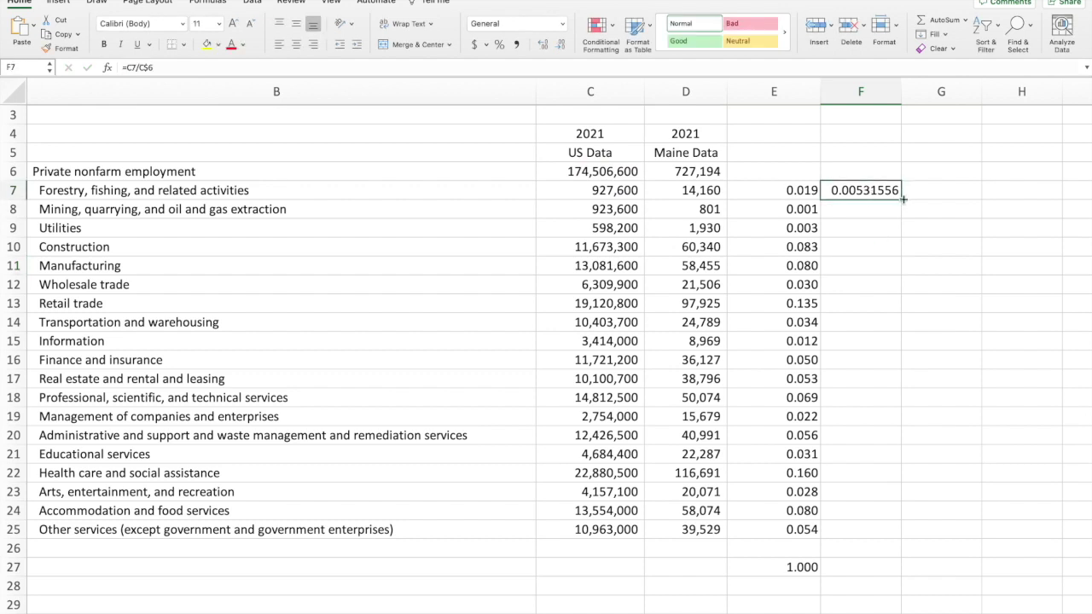
pyautogui.doubleClick(903, 199)
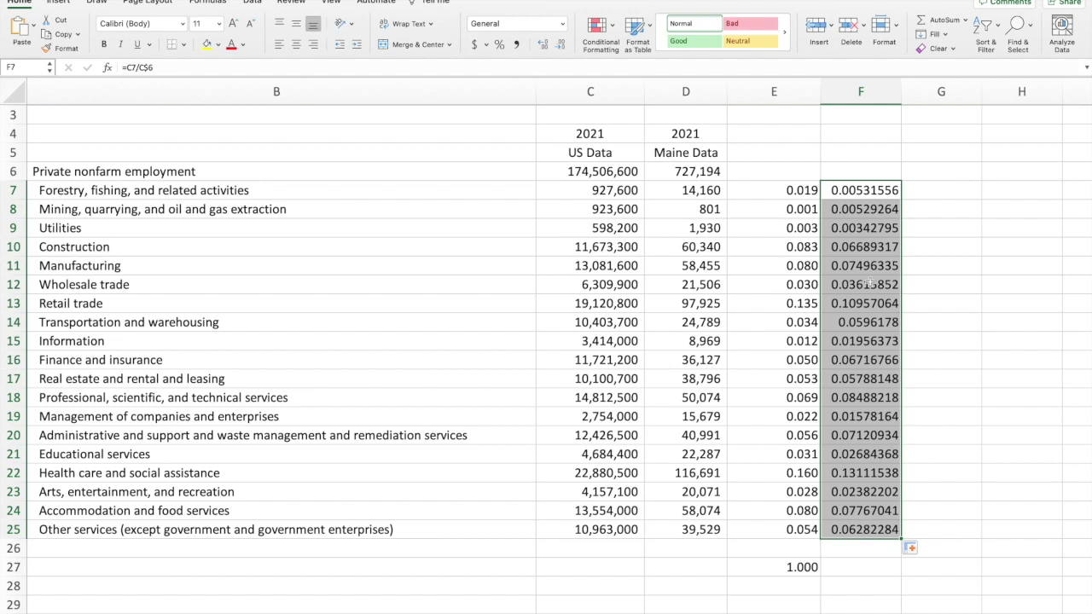
# Step: Copy column E's three-decimal number format onto column F with Format Painter
pyautogui.click(802, 193)
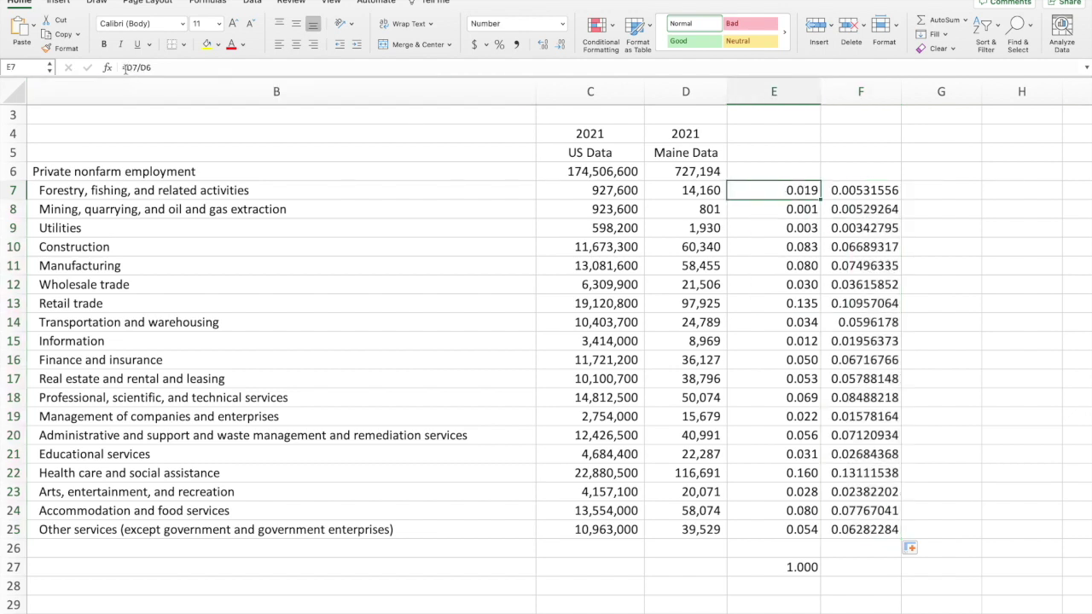
pyautogui.click(58, 47)
pyautogui.click(833, 93)
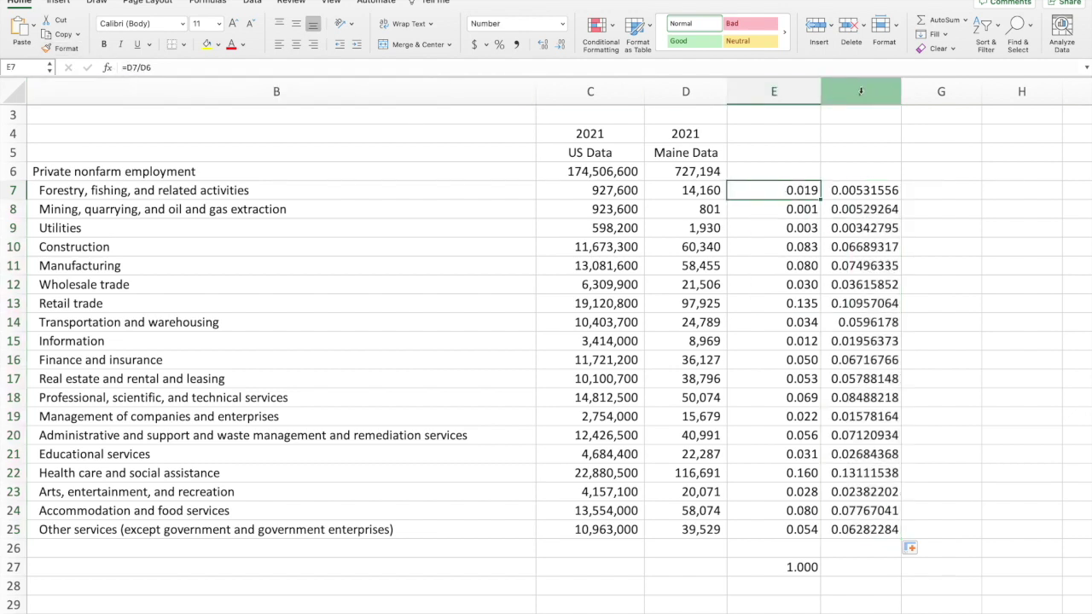
pyautogui.click(860, 91)
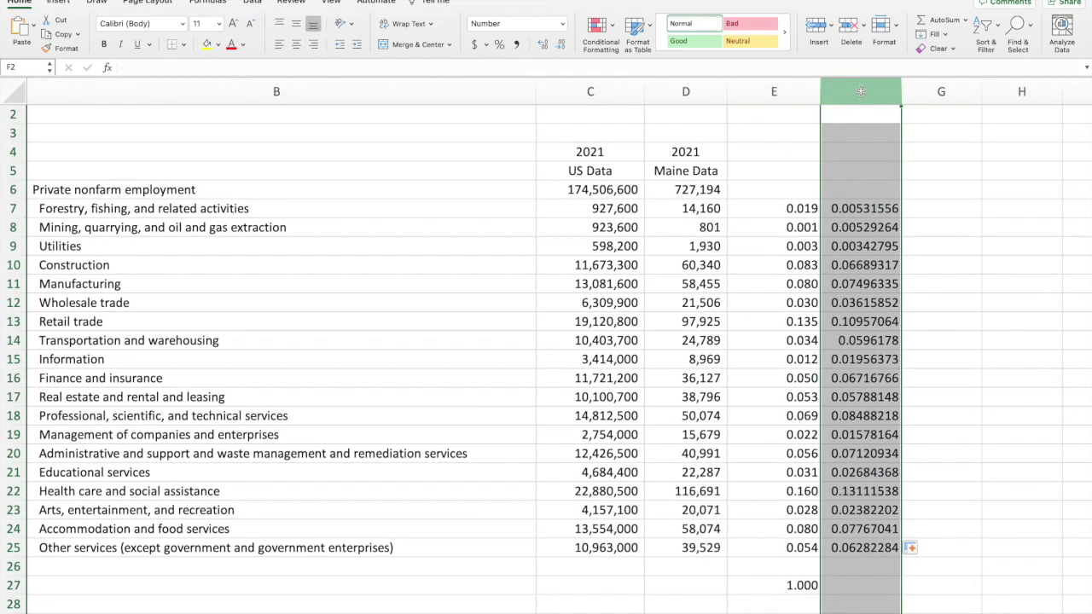
pyautogui.click(810, 208)
pyautogui.click(62, 48)
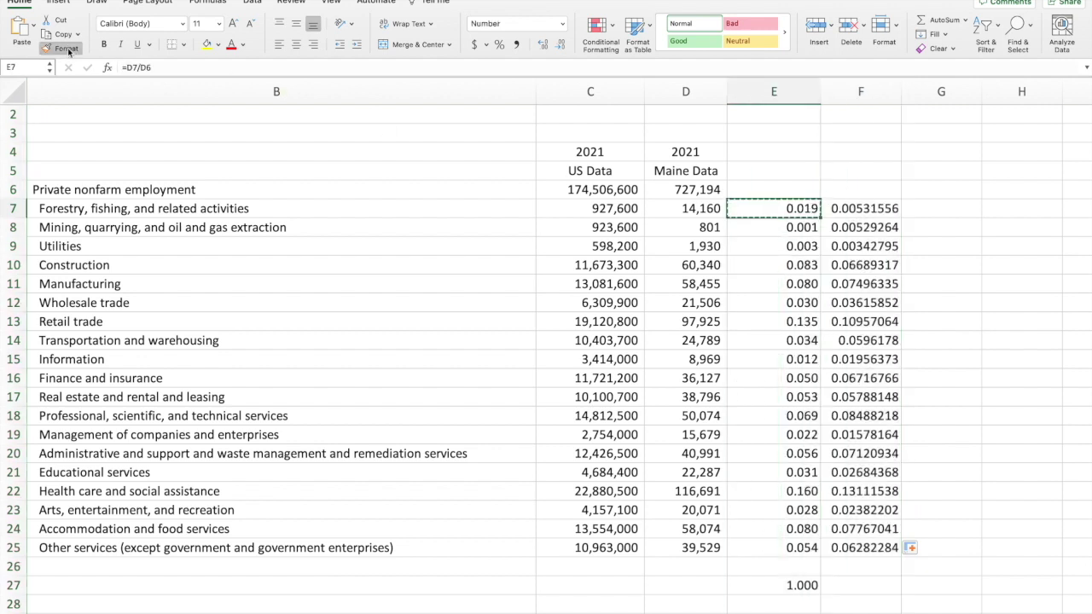
pyautogui.click(858, 91)
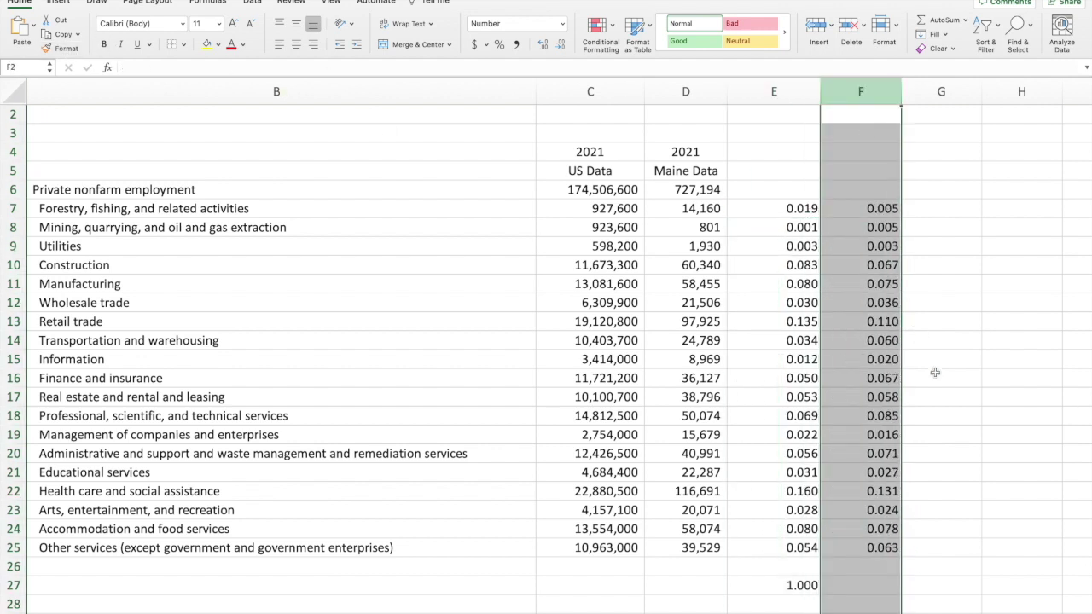
pyautogui.scroll(-5, 945, 426)
pyautogui.scroll(3, 946, 460)
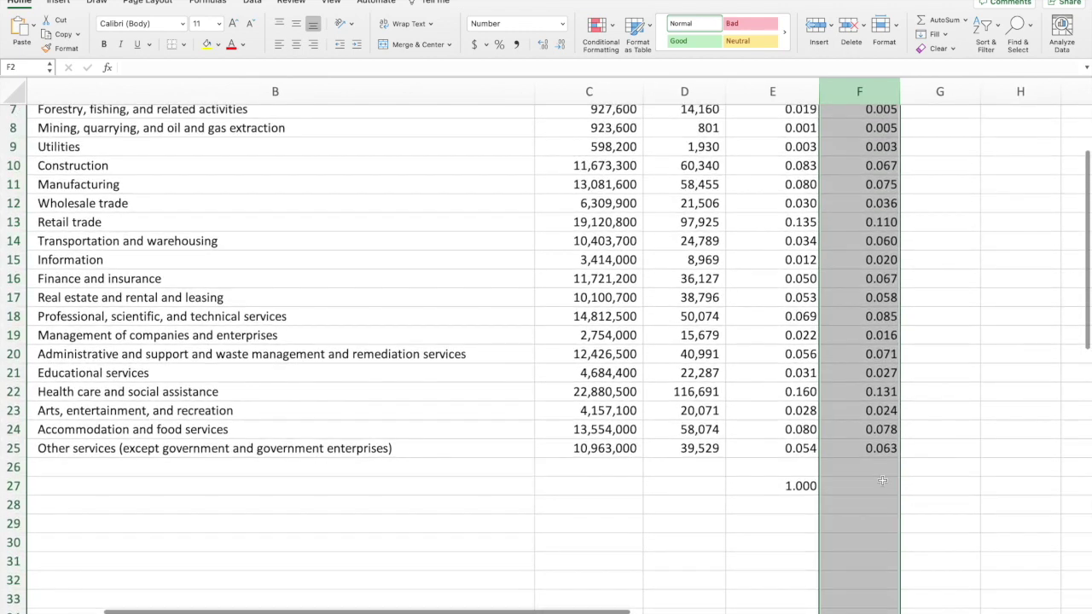
# Step: Total the US shares in F27 with =SUM(F7:F25), giving 1.000
pyautogui.click(871, 490)
pyautogui.write('=sum(')
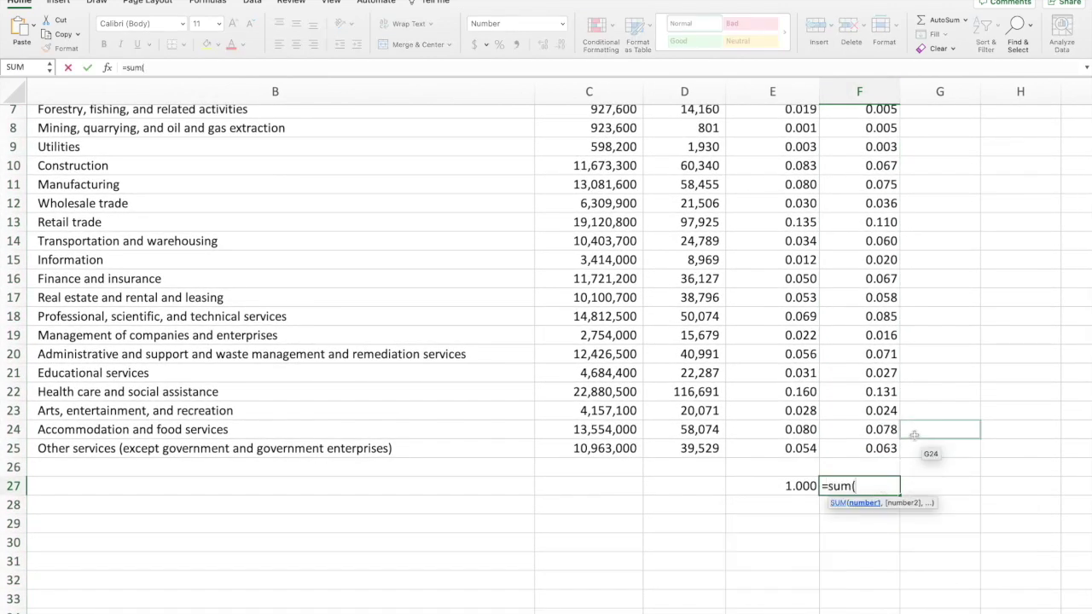
pyautogui.scroll(1, 938, 427)
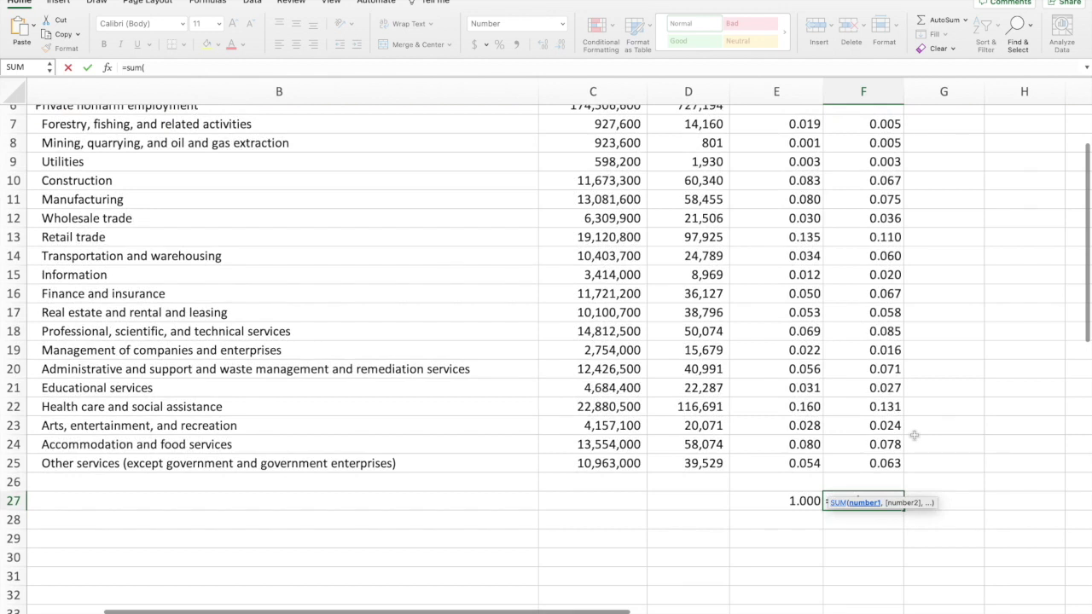
pyautogui.moveTo(871, 126); pyautogui.dragTo(888, 466)
pyautogui.press('Return')
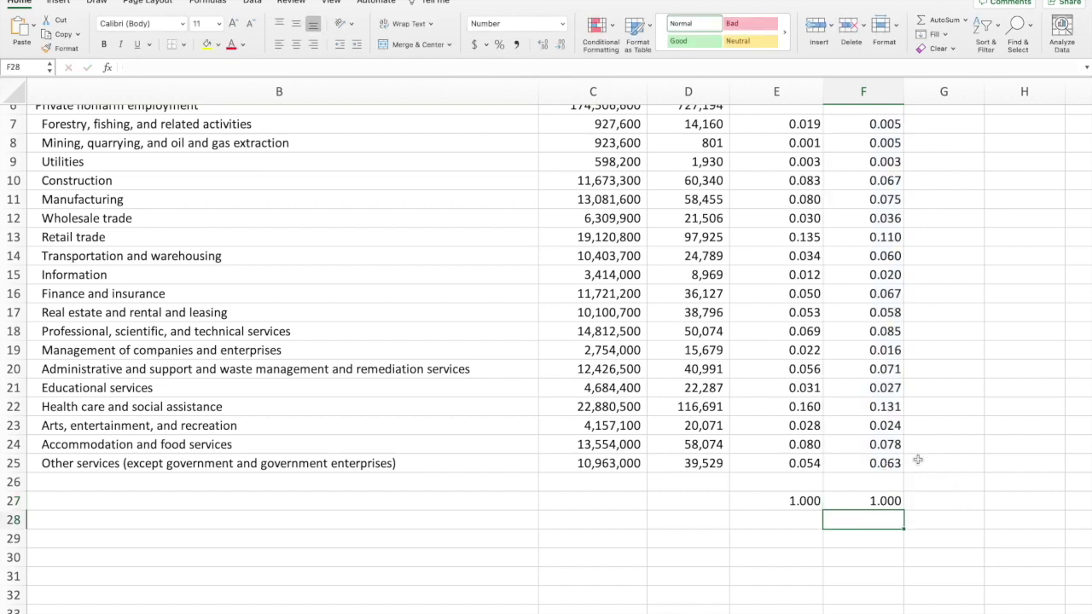
pyautogui.scroll(4, 686, 413)
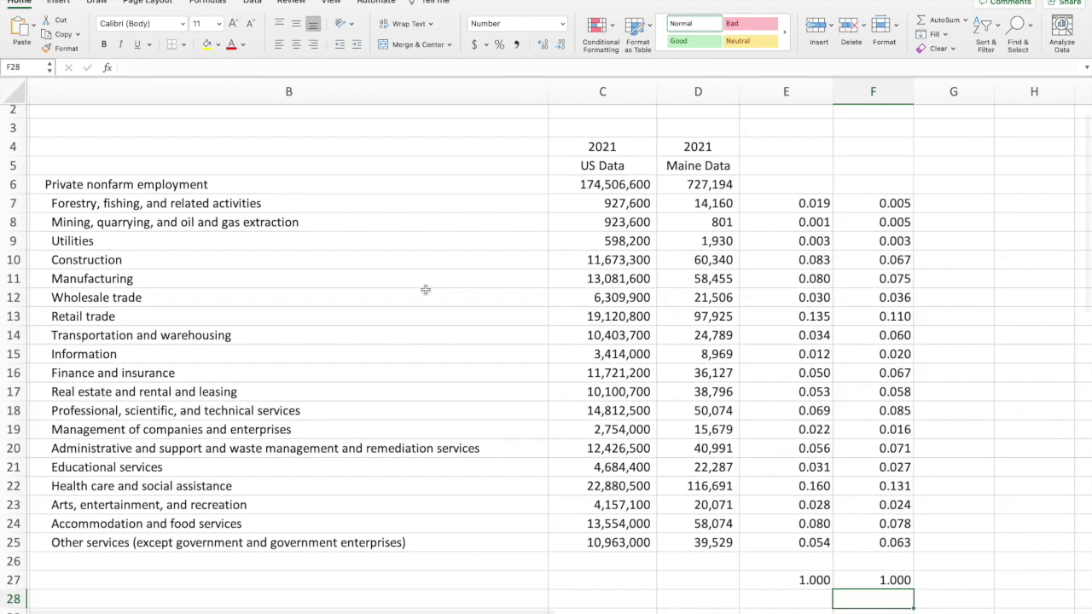
pyautogui.hscroll(-2, 425, 290)
pyautogui.scroll(-2, 425, 290)
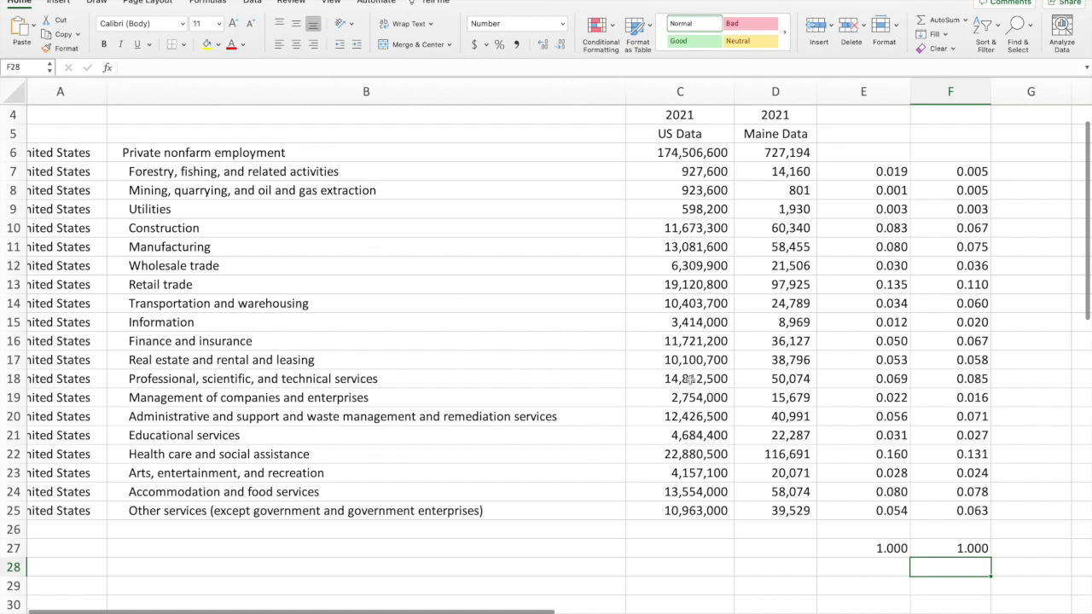
pyautogui.click(13, 284)
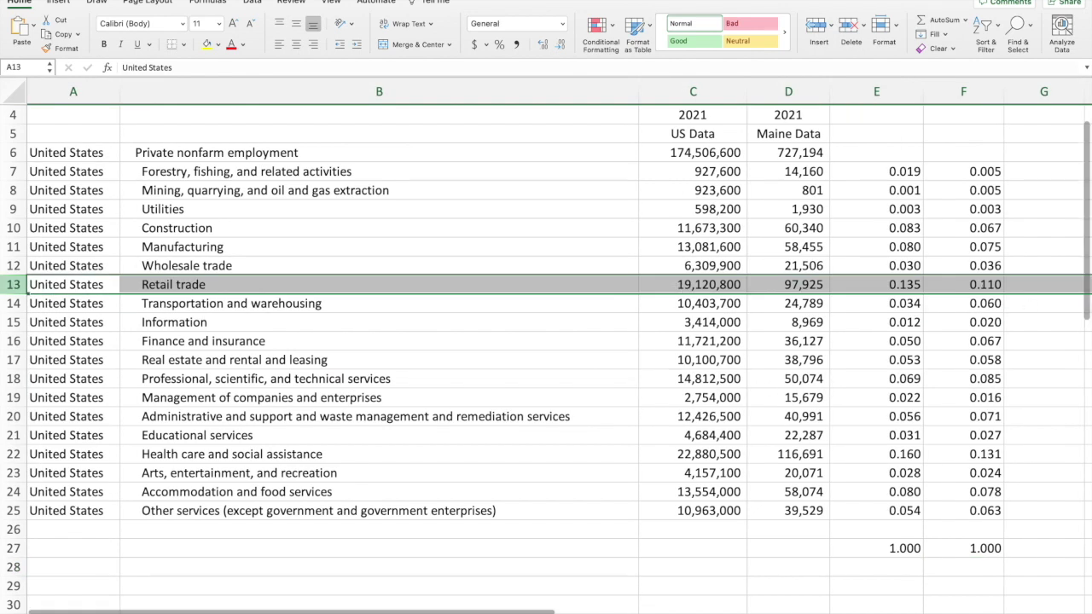
pyautogui.click(985, 286)
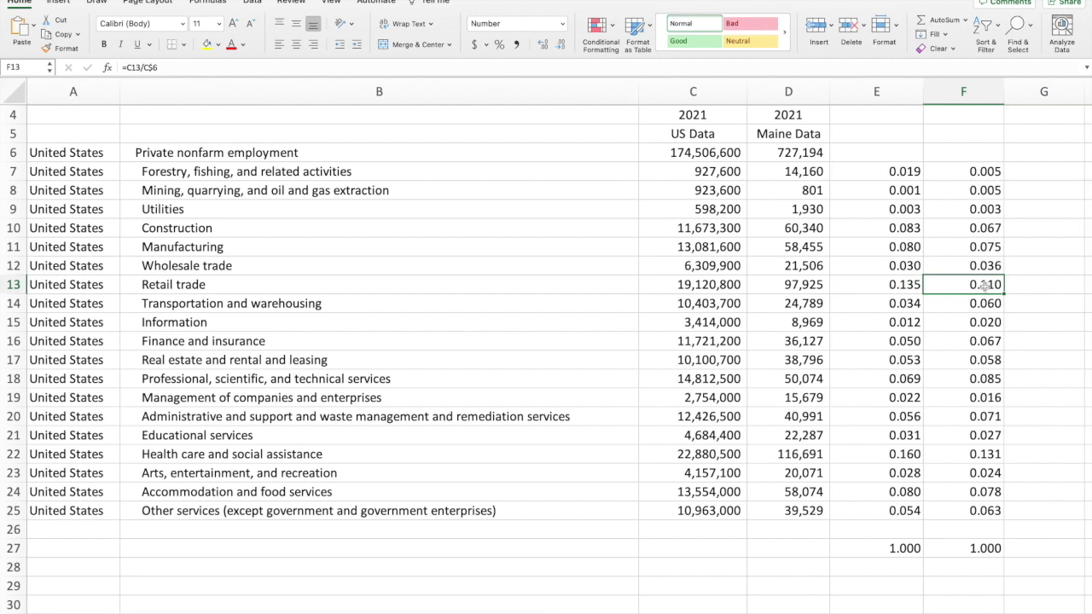
pyautogui.click(987, 227)
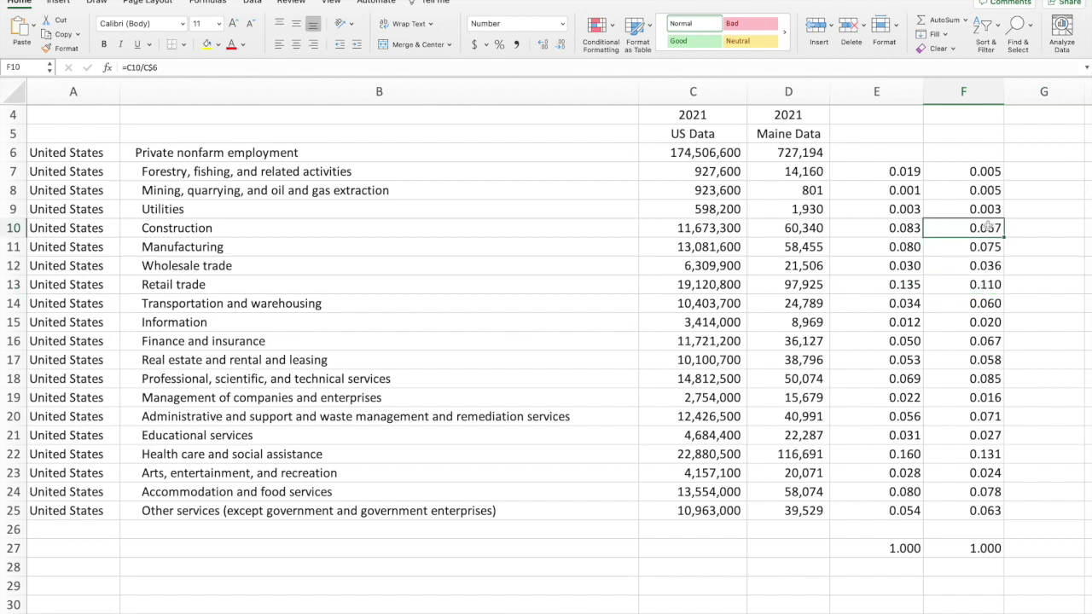
pyautogui.click(990, 381)
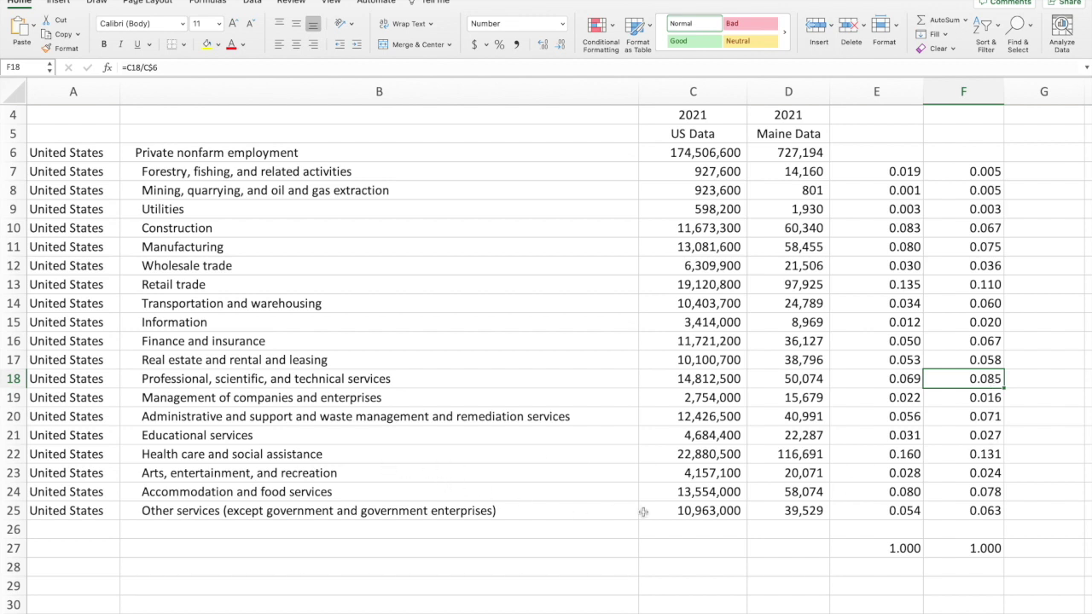
pyautogui.click(990, 493)
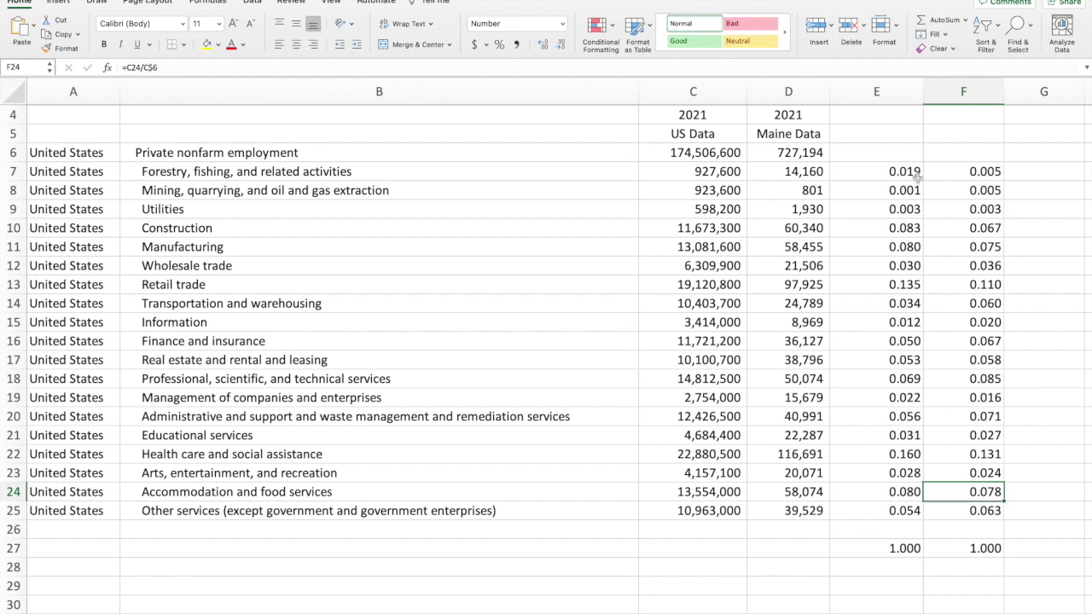
pyautogui.moveTo(915, 173); pyautogui.dragTo(914, 508)
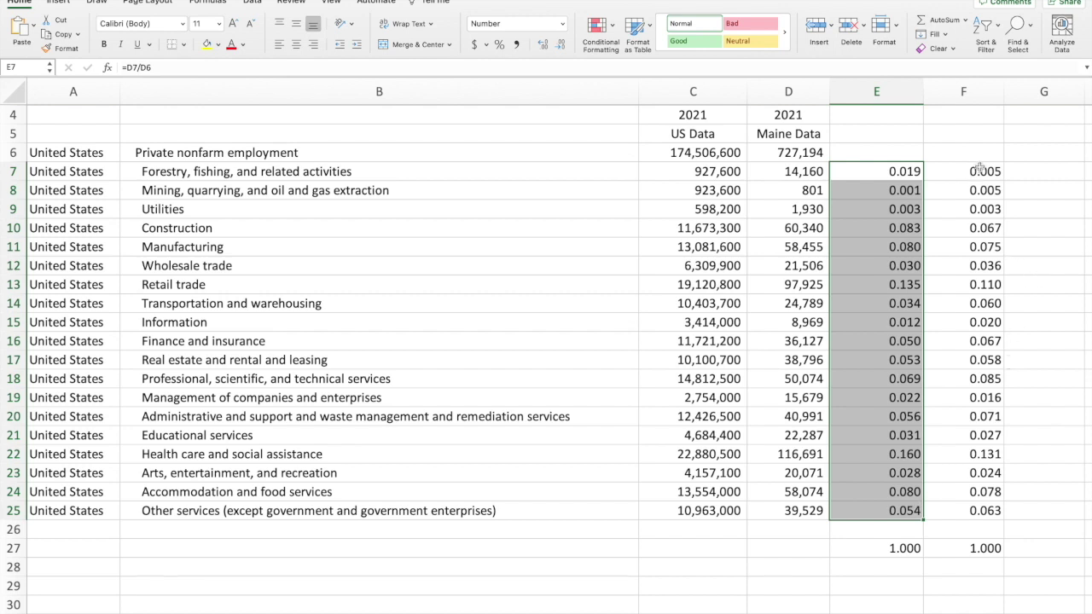
pyautogui.moveTo(981, 167); pyautogui.dragTo(996, 472)
pyautogui.moveTo(996, 493); pyautogui.dragTo(996, 511)
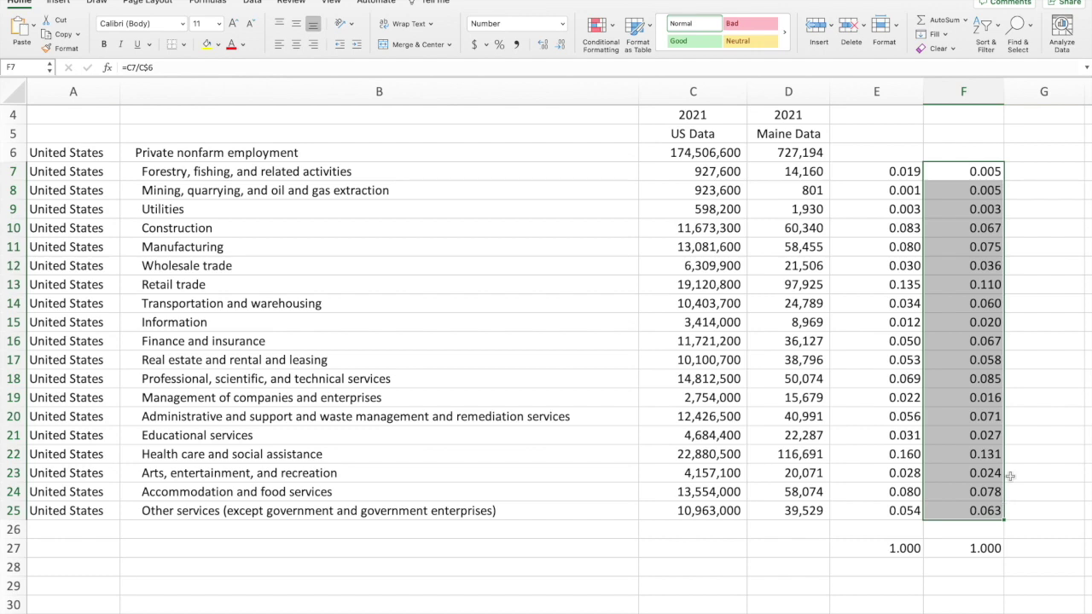
pyautogui.hscroll(5, 1009, 473)
# Step: Enter the location quotient formula =E7/F7 in G7
pyautogui.click(758, 169)
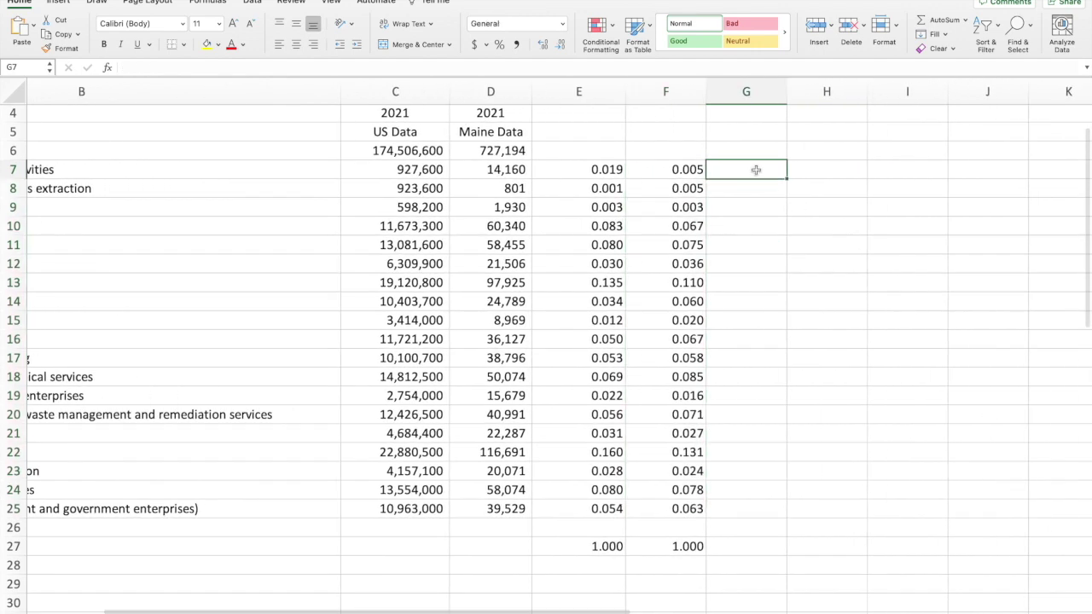
pyautogui.write('=')
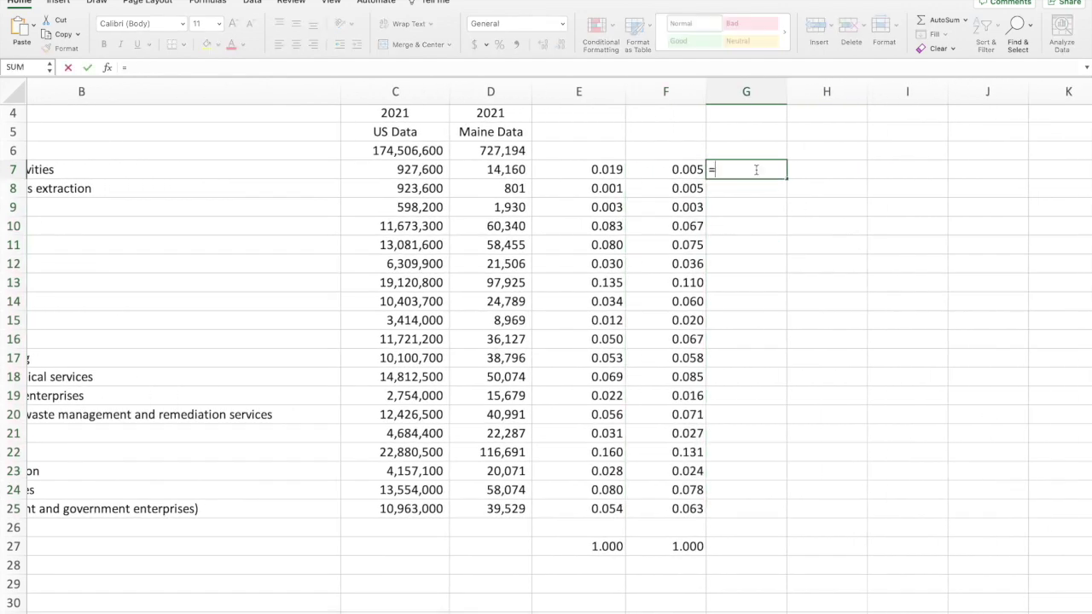
pyautogui.click(599, 169)
pyautogui.write('/')
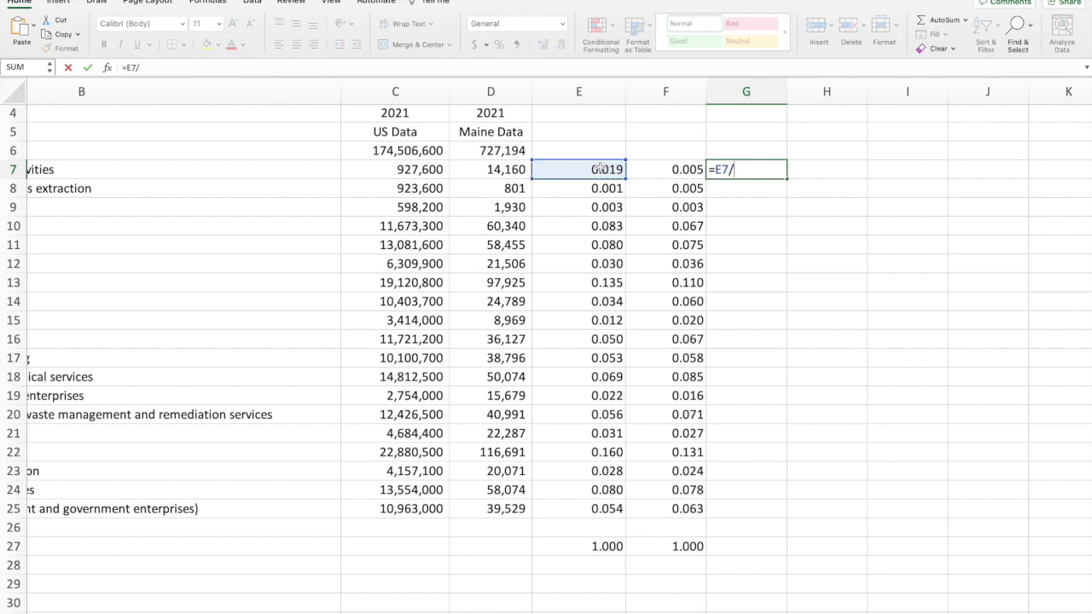
pyautogui.click(685, 170)
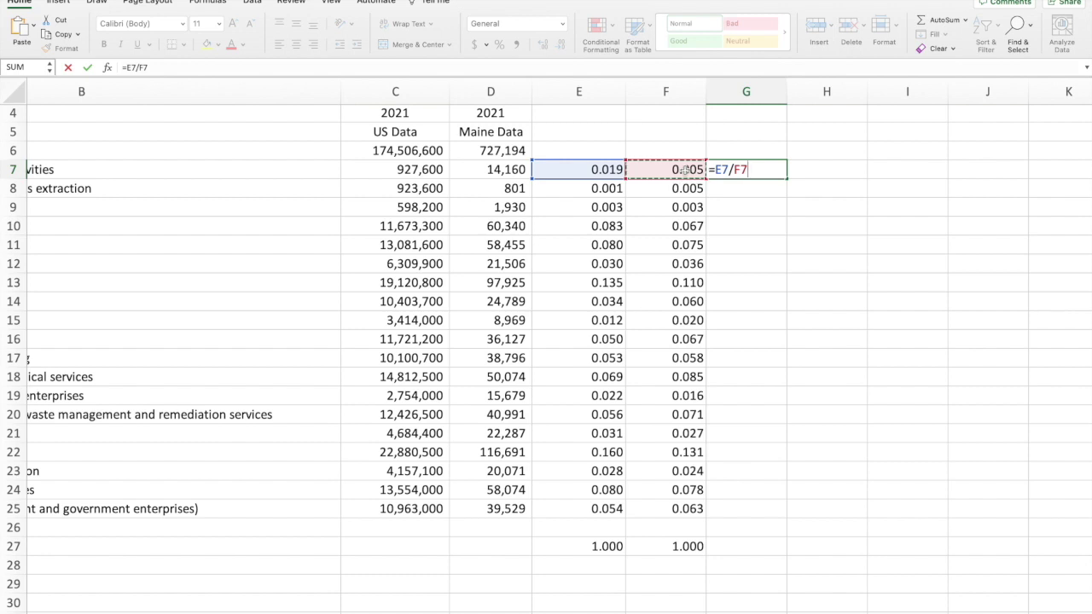
pyautogui.press('Return')
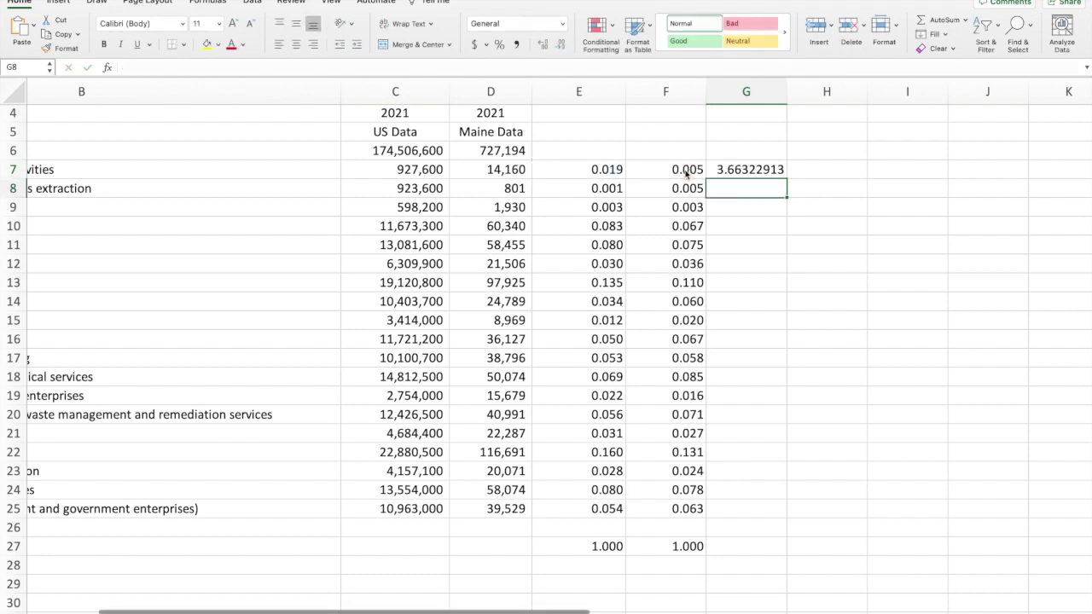
# Step: Reduce G7's display to two decimals so it shows 3.66
pyautogui.click(751, 168)
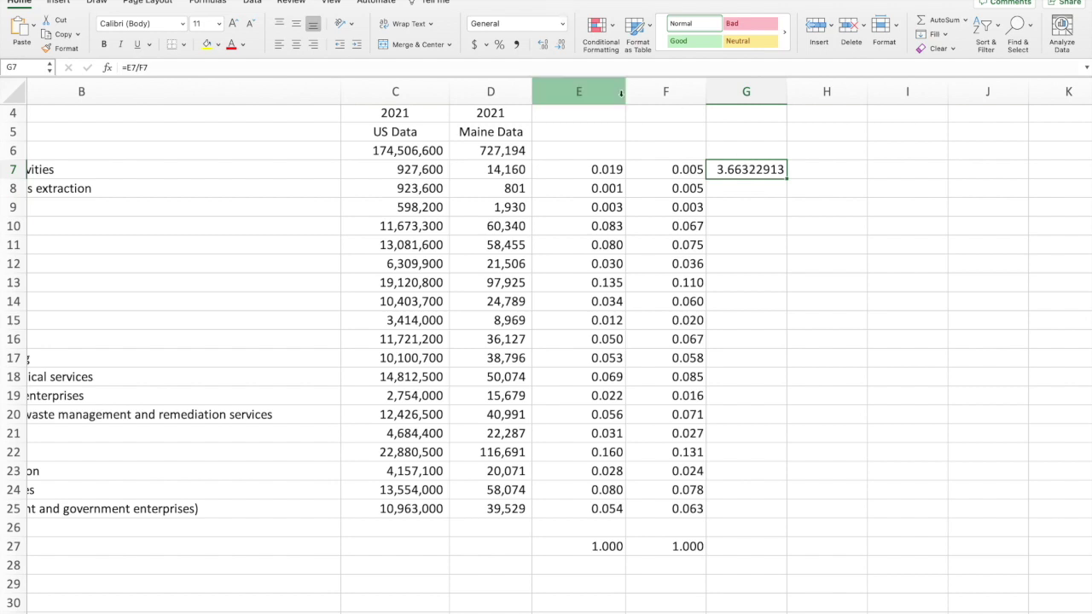
pyautogui.click(557, 47)
pyautogui.click(558, 46)
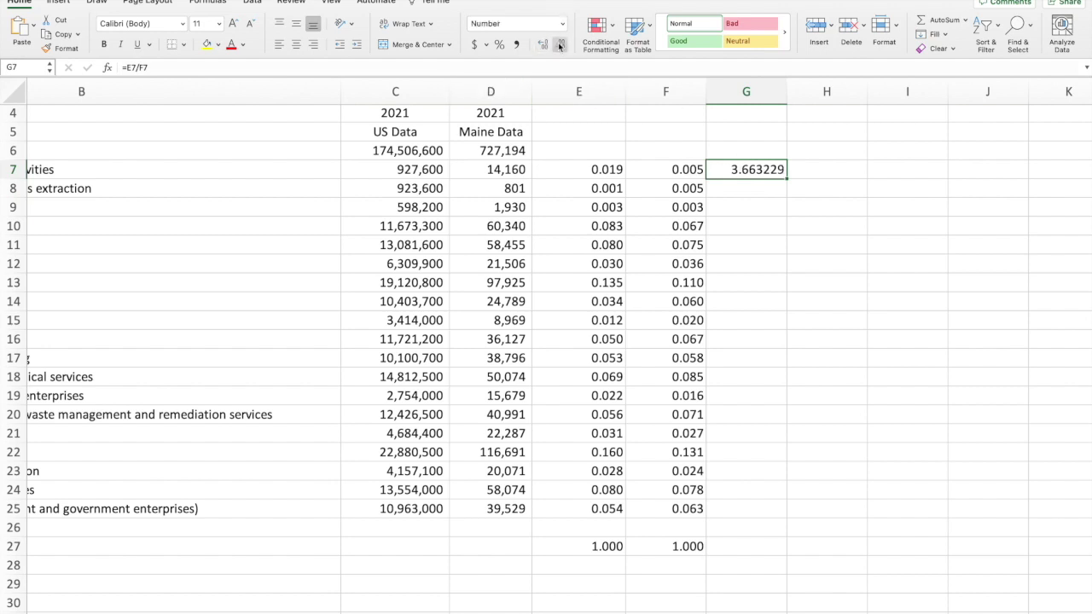
pyautogui.click(559, 46)
pyautogui.click(560, 45)
pyautogui.click(559, 45)
pyautogui.click(559, 45)
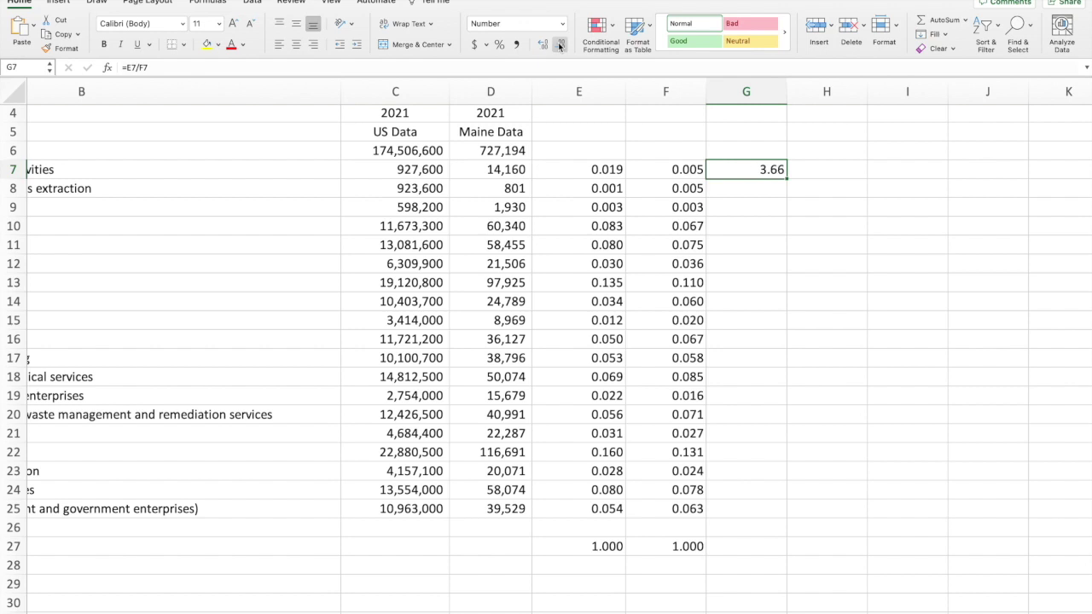
pyautogui.press('super+c')
# Step: Paste the G7 quotient formula into G8 and fill it down through G25
pyautogui.click(763, 185)
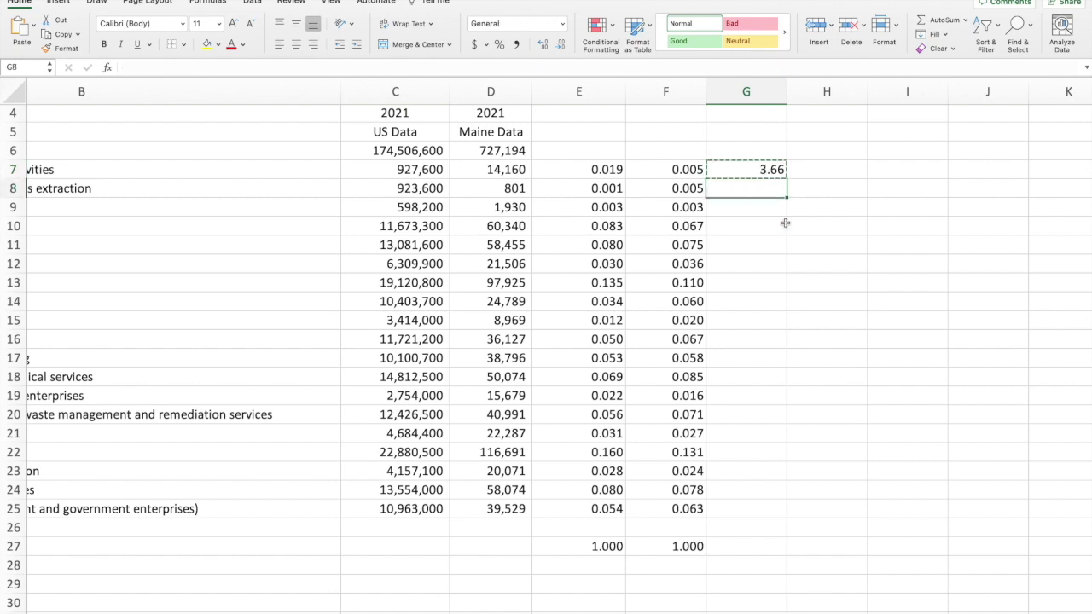
pyautogui.press('super+v')
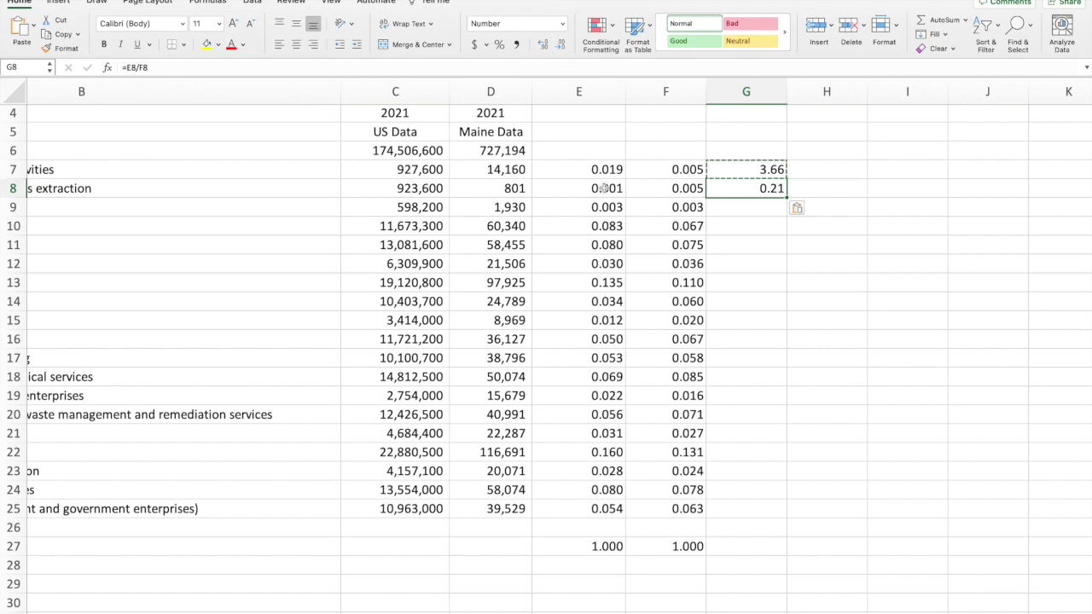
pyautogui.click(604, 187)
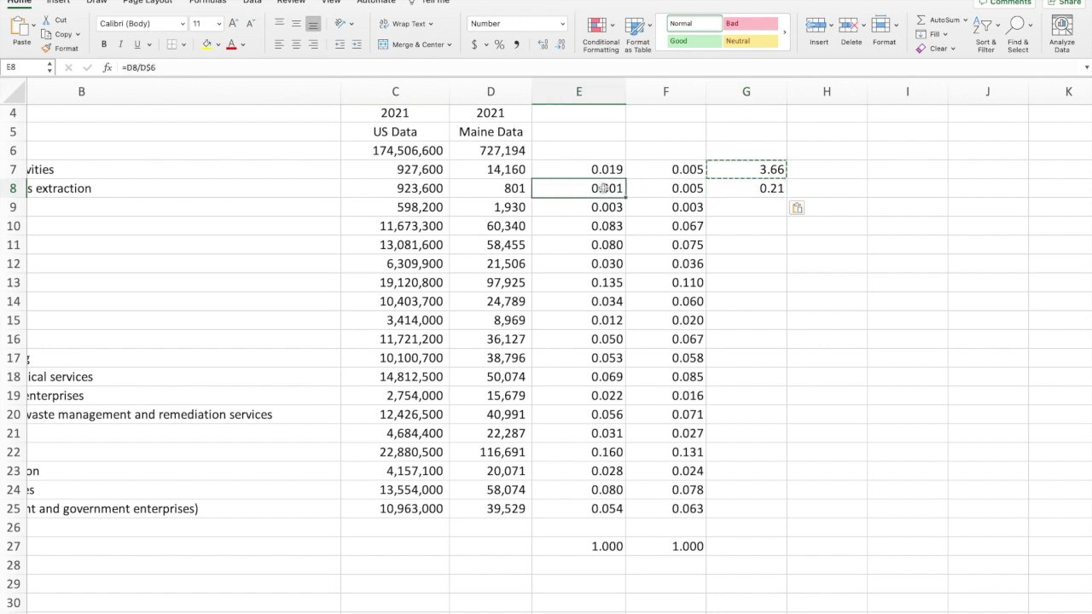
pyautogui.click(689, 187)
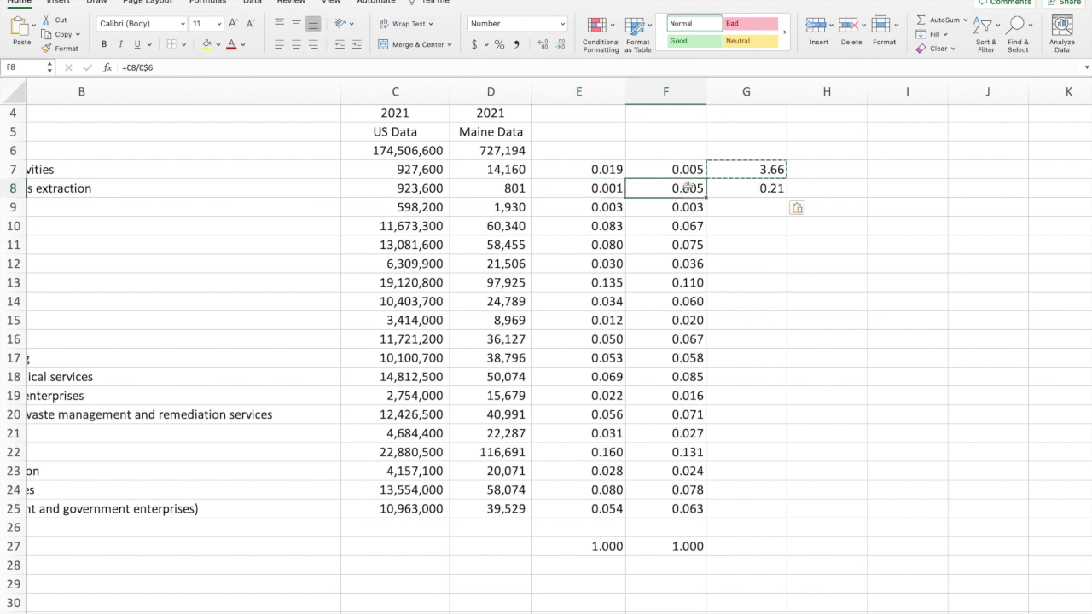
pyautogui.click(739, 207)
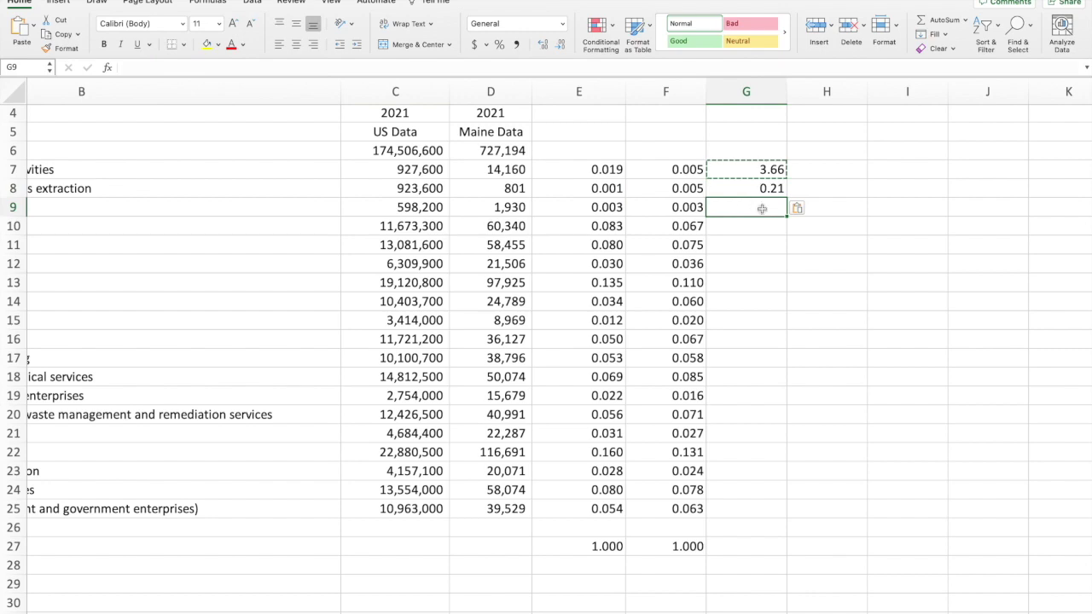
pyautogui.click(769, 191)
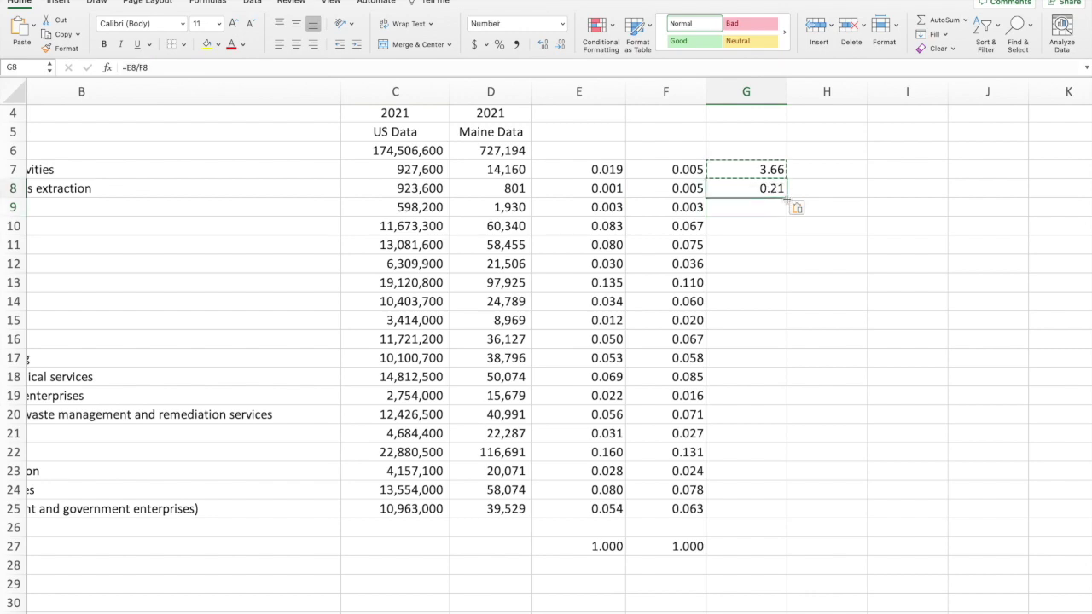
pyautogui.doubleClick(787, 199)
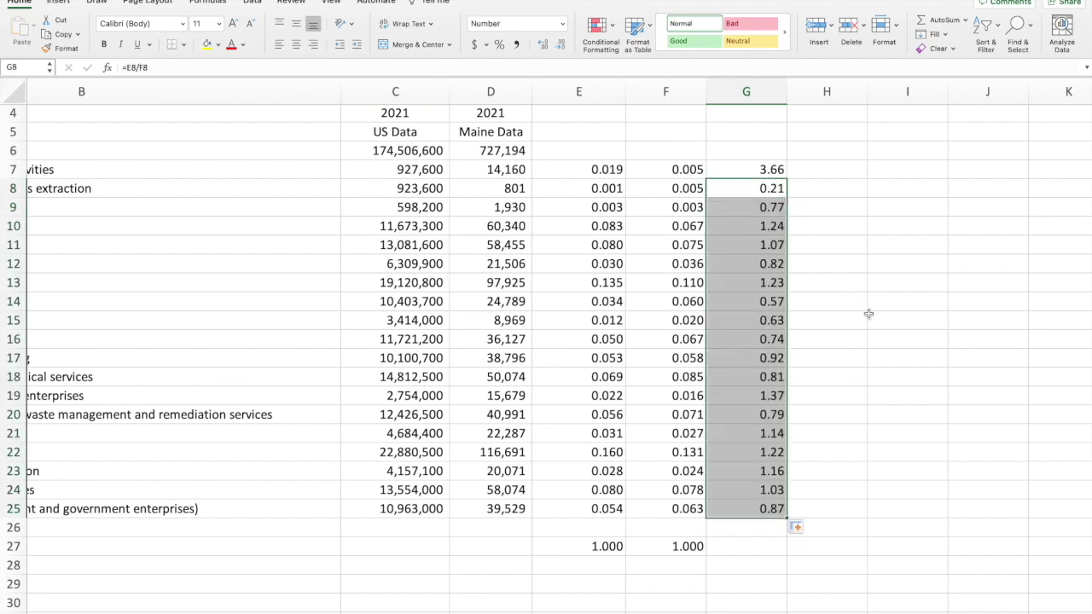
pyautogui.scroll(-5, 870, 319)
pyautogui.scroll(3, 874, 326)
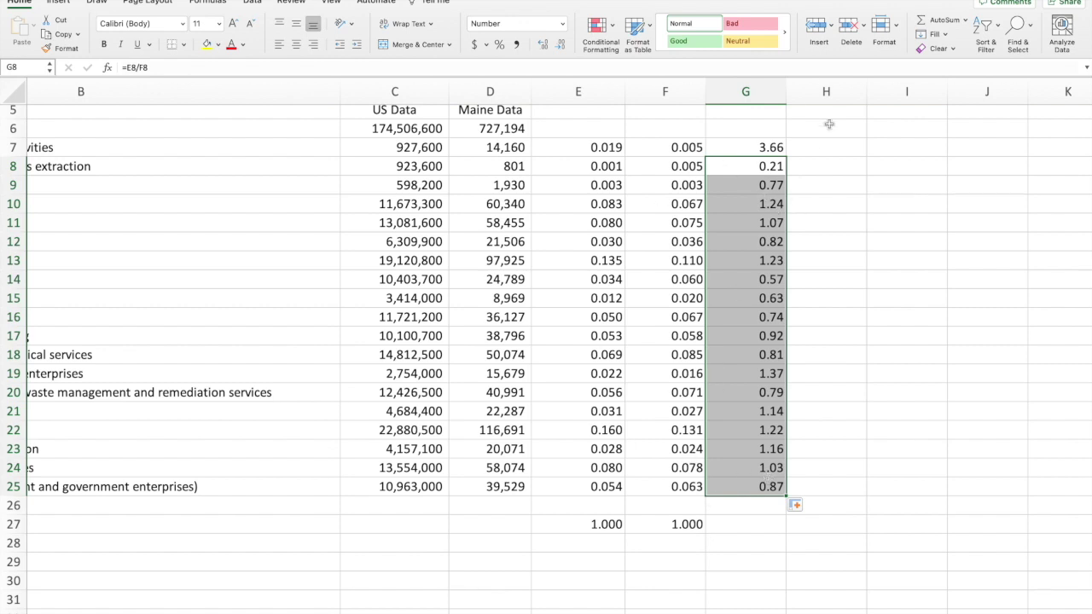
pyautogui.hscroll(-5, 587, 342)
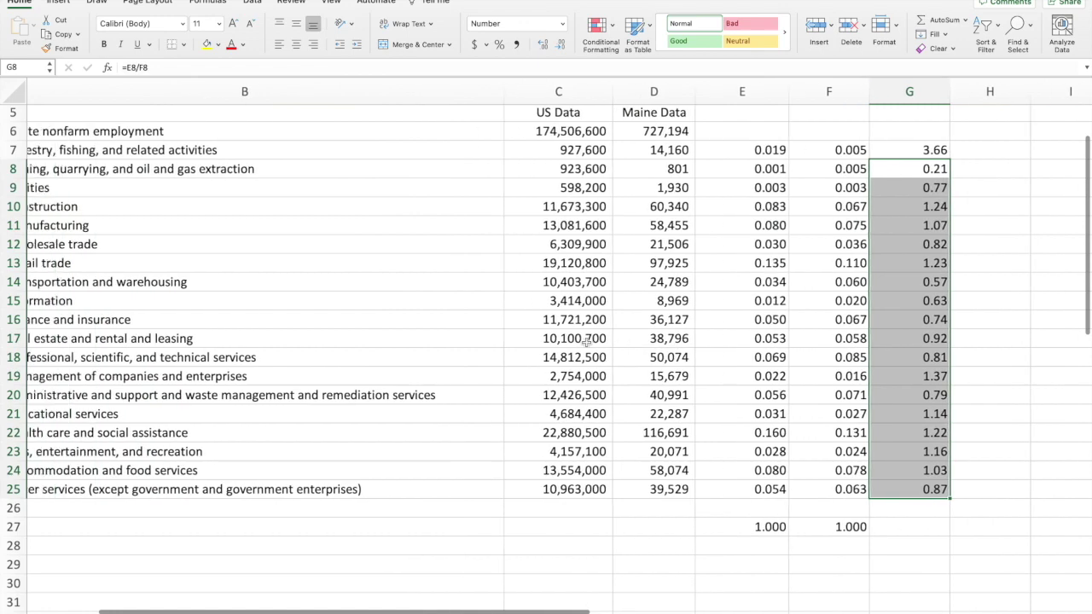
# Step: Copy the industry titles from column B into column H and autofit its width
pyautogui.click(280, 92)
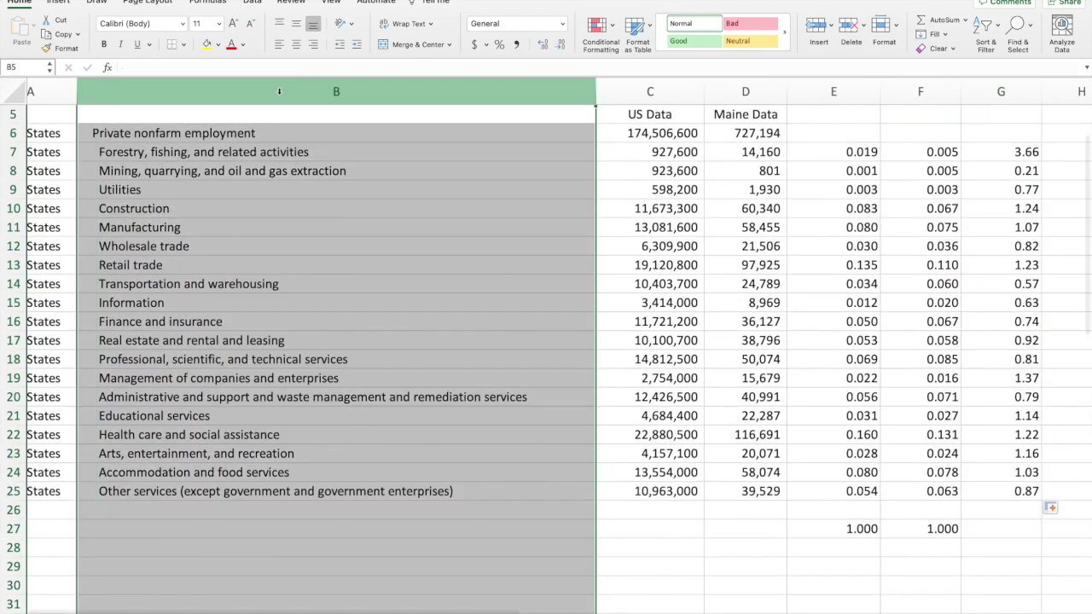
pyautogui.press('super+c')
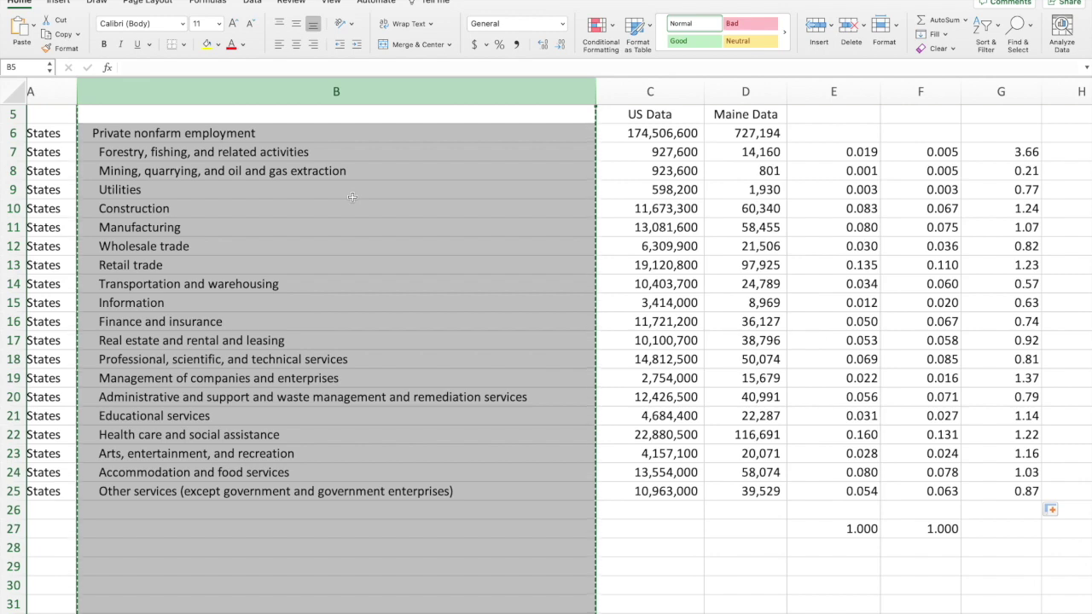
pyautogui.hscroll(5, 778, 119)
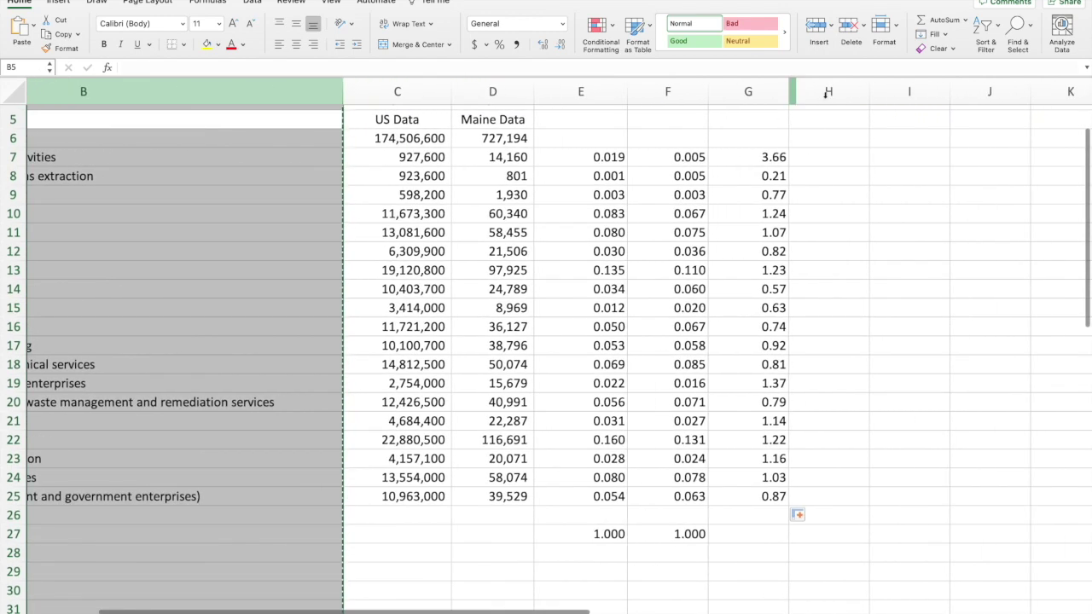
pyautogui.click(827, 92)
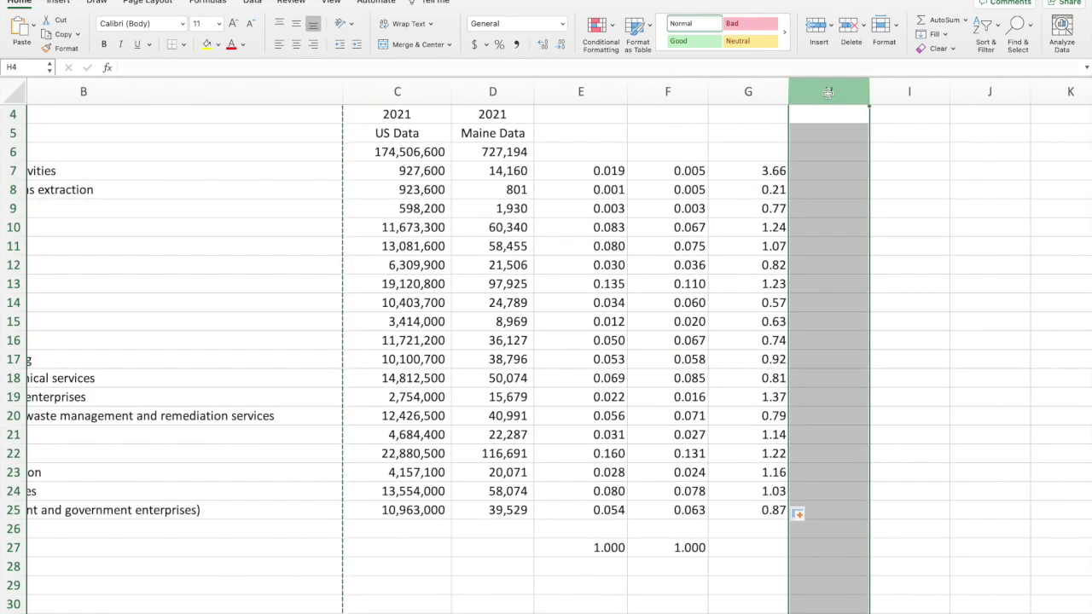
pyautogui.press('super+v')
pyautogui.doubleClick(869, 92)
pyautogui.hscroll(5, 856, 242)
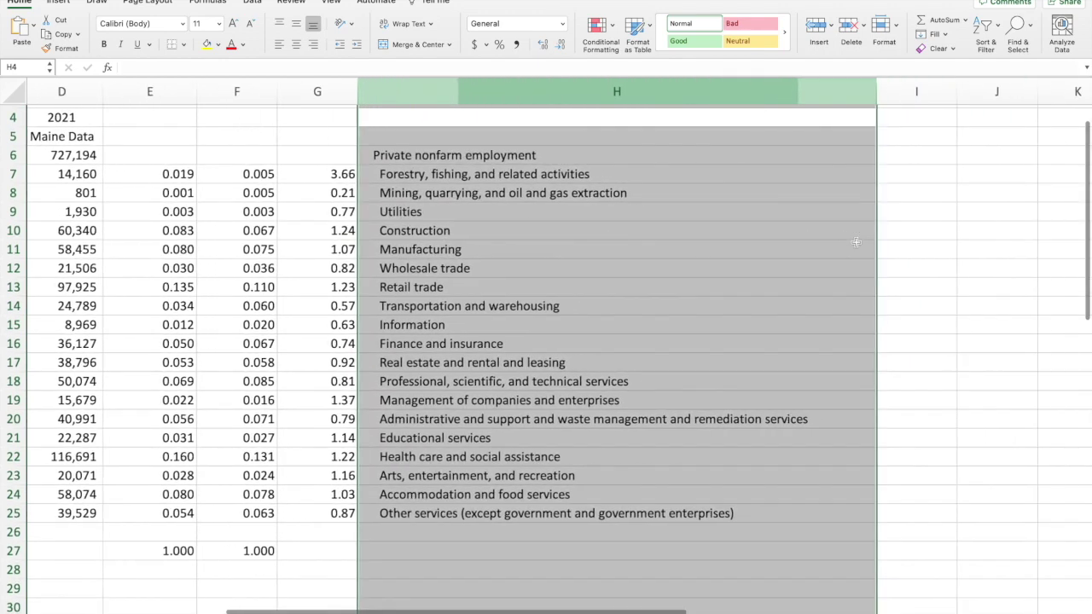
pyautogui.hscroll(-3, 856, 242)
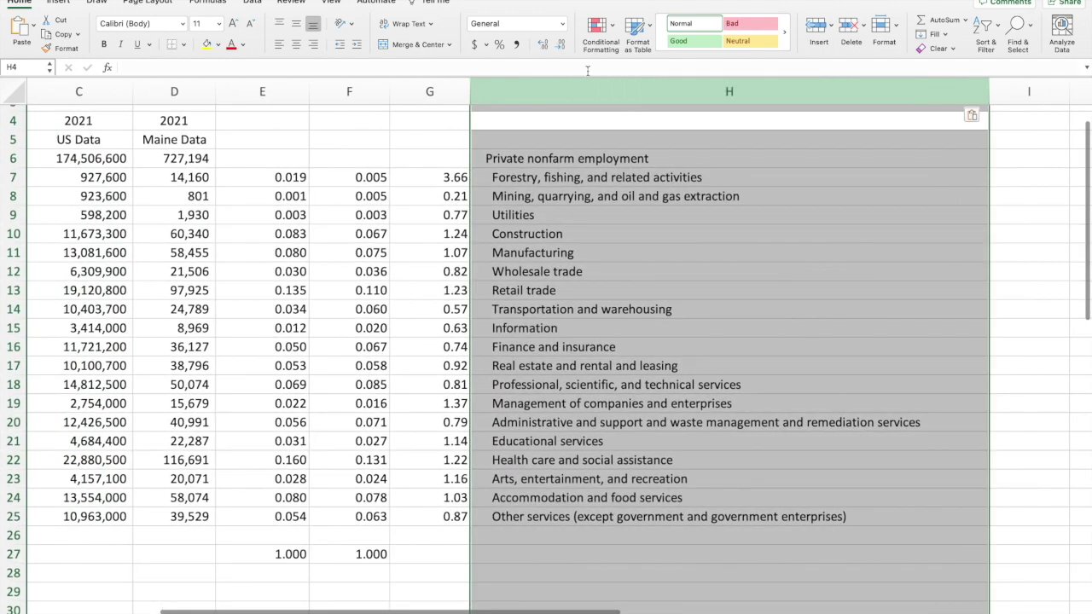
pyautogui.click(580, 177)
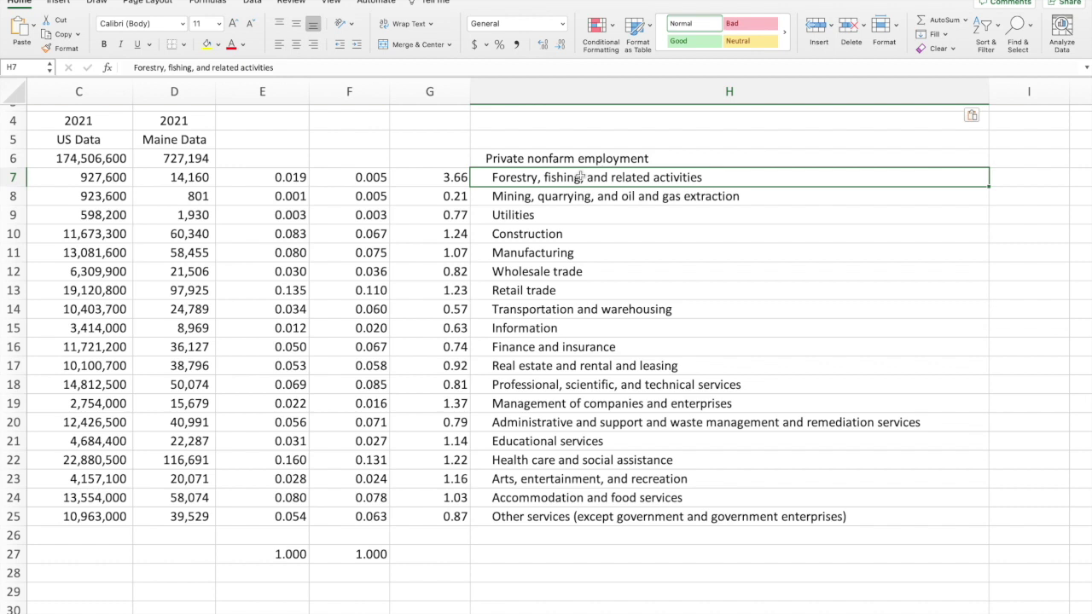
pyautogui.click(567, 198)
pyautogui.click(537, 218)
pyautogui.click(537, 236)
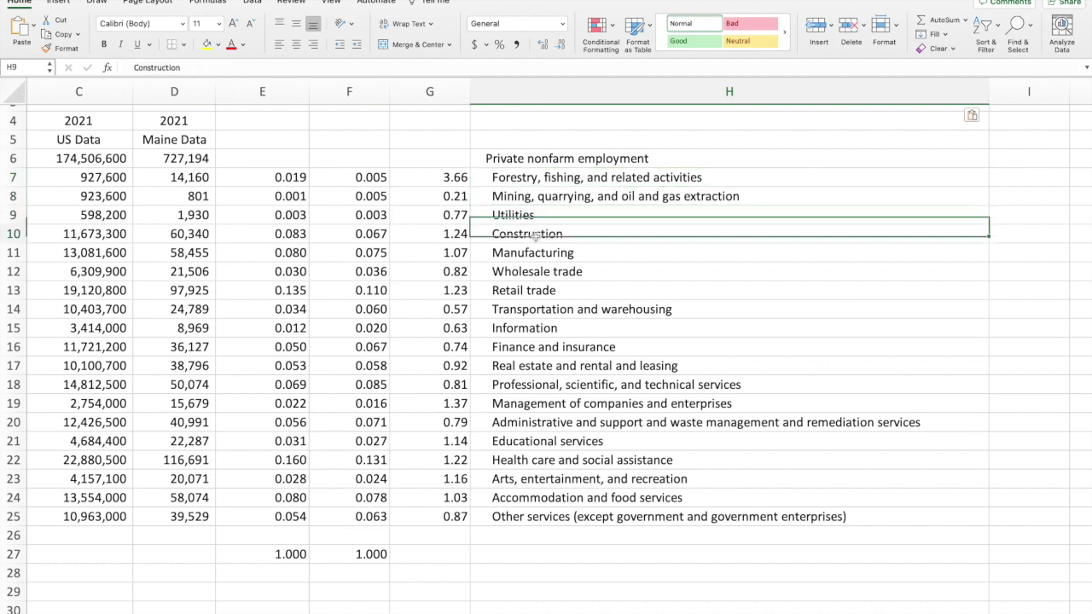
pyautogui.click(535, 368)
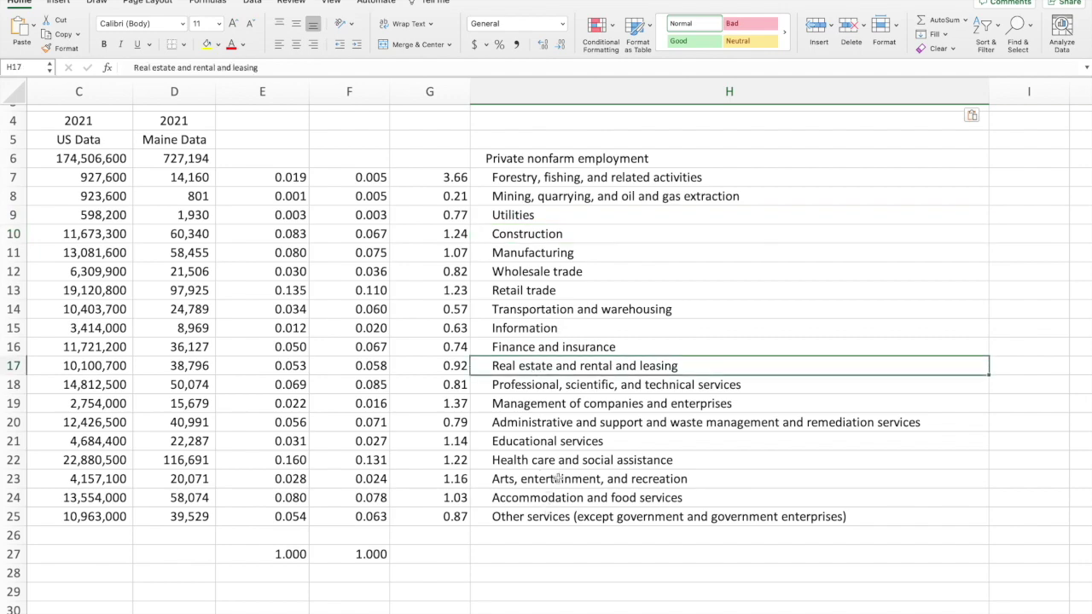
pyautogui.scroll(5, 556, 478)
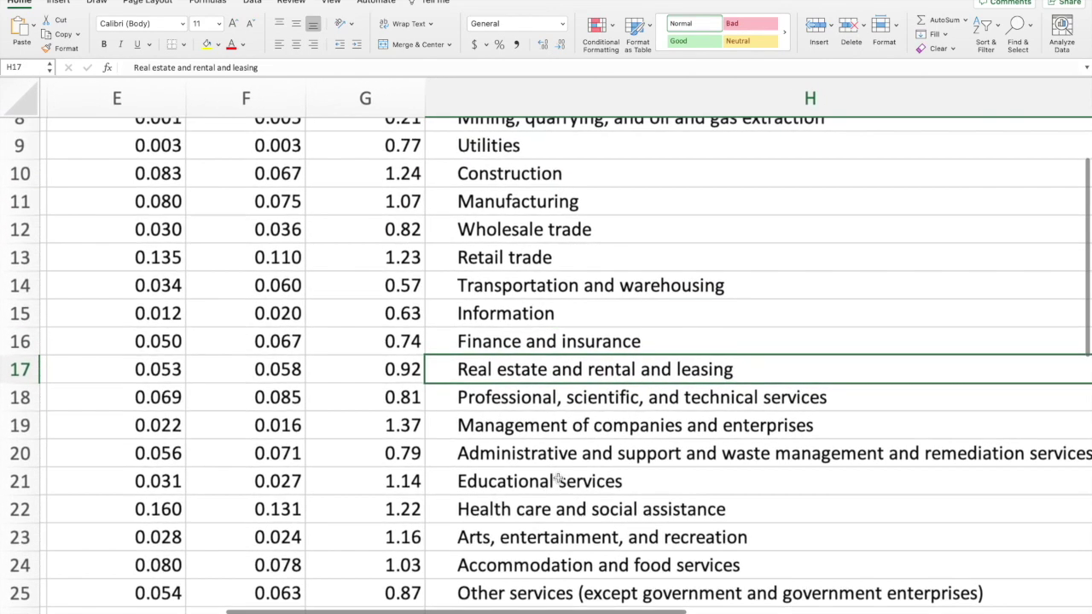
pyautogui.scroll(-1, 556, 479)
pyautogui.click(639, 514)
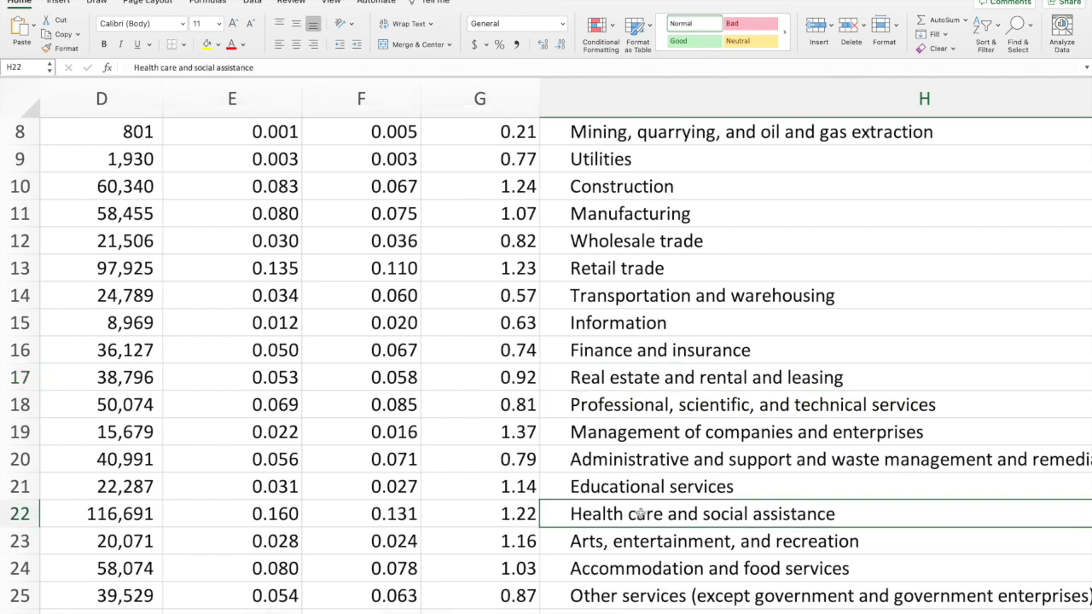
pyautogui.scroll(-3, 640, 513)
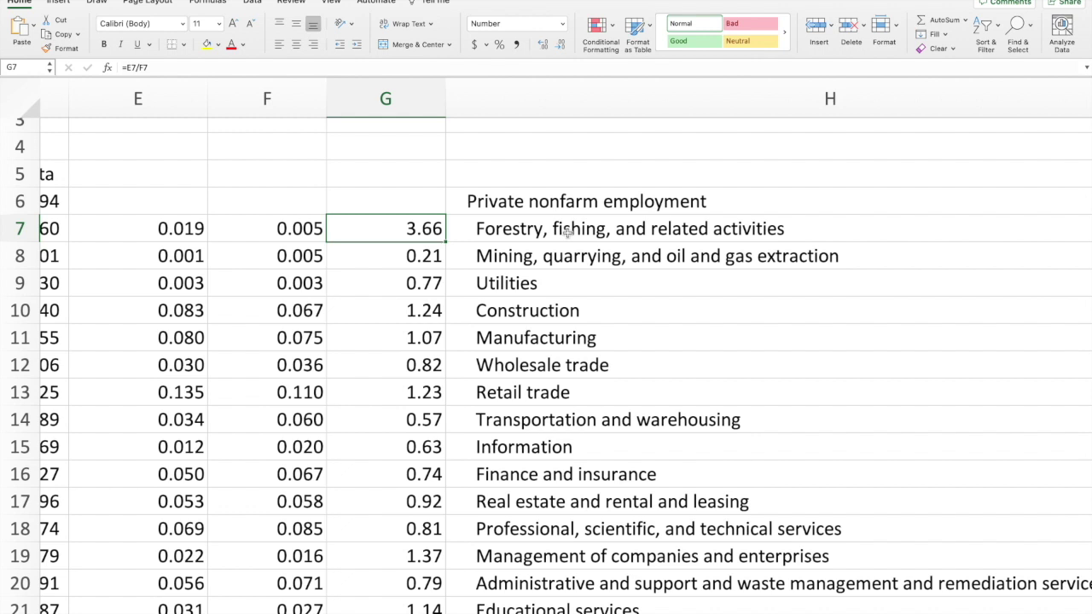
pyautogui.click(598, 231)
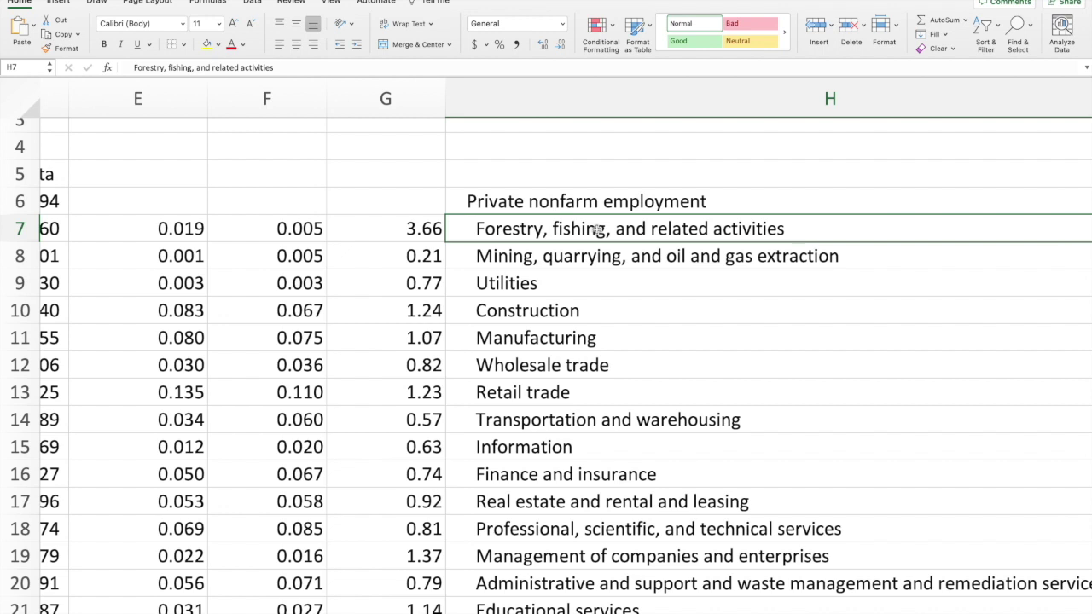
pyautogui.click(422, 314)
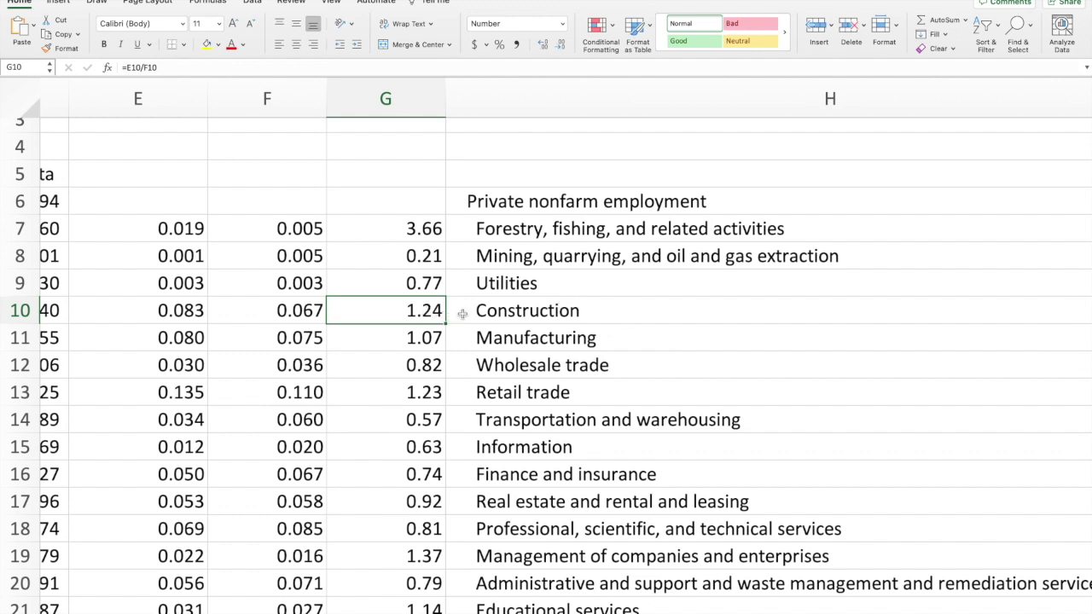
pyautogui.scroll(-3, 517, 313)
pyautogui.click(412, 294)
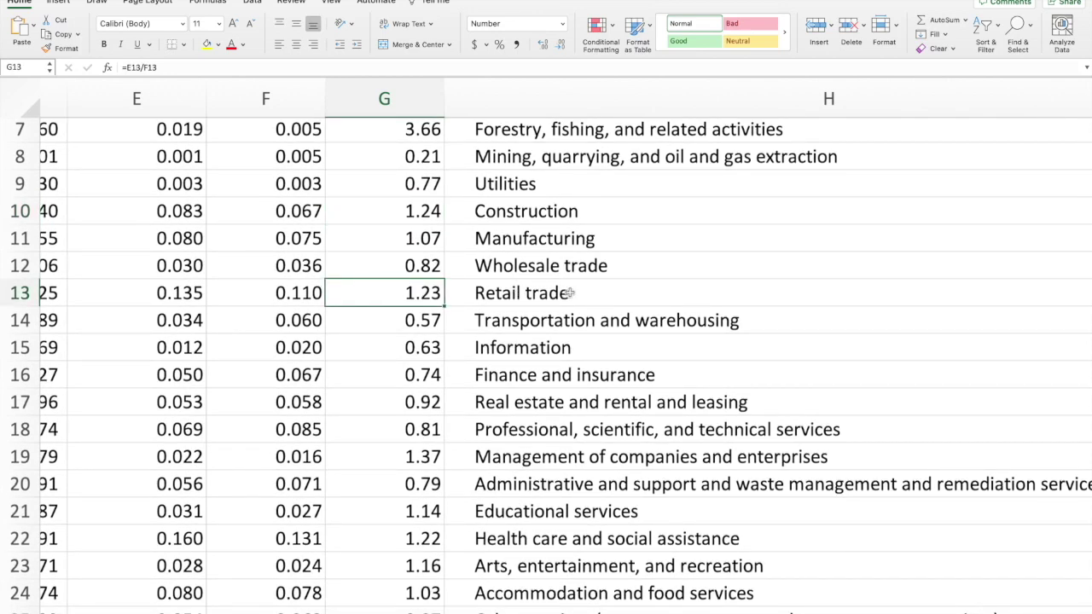
pyautogui.scroll(-2, 569, 293)
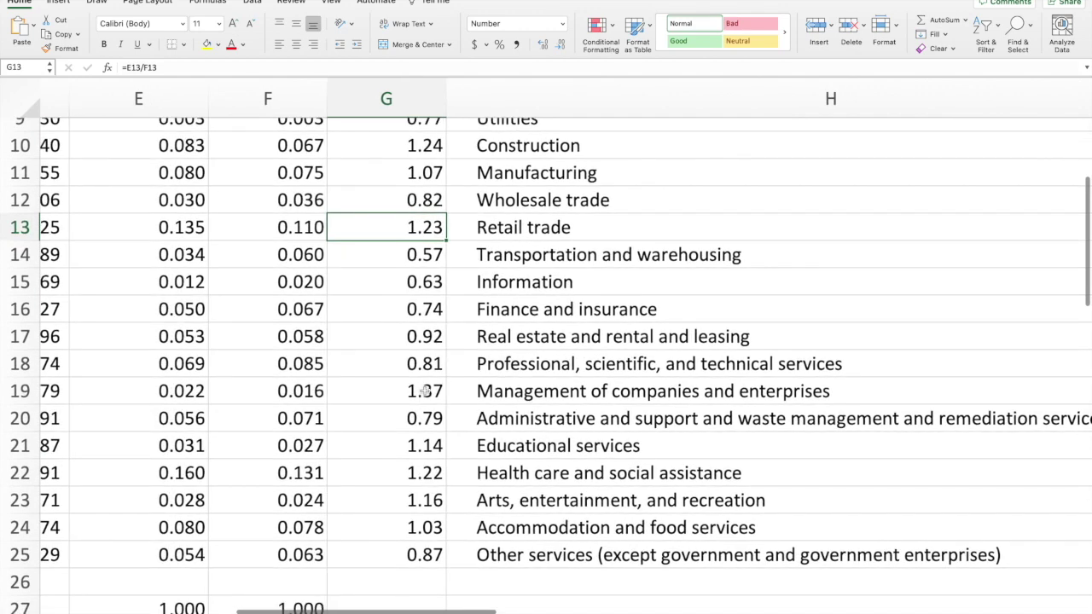
pyautogui.click(424, 391)
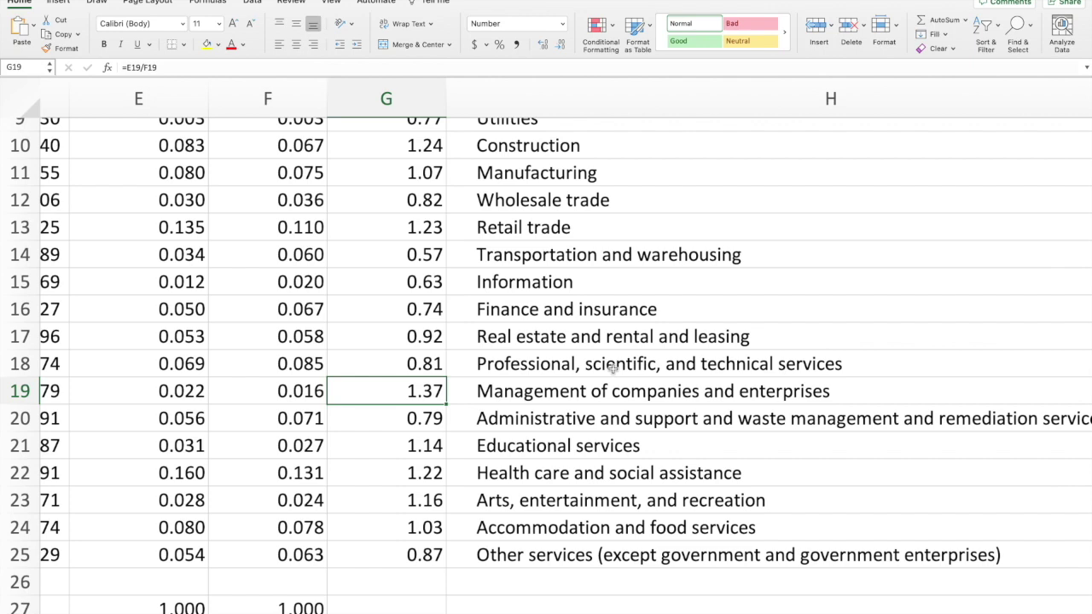
pyautogui.scroll(-1, 613, 367)
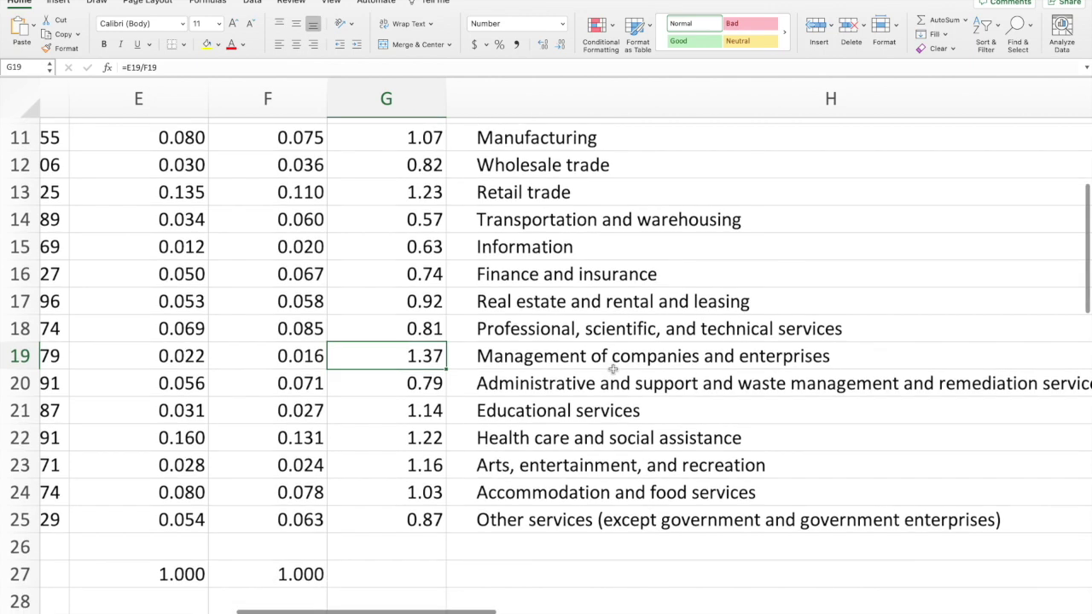
pyautogui.click(413, 466)
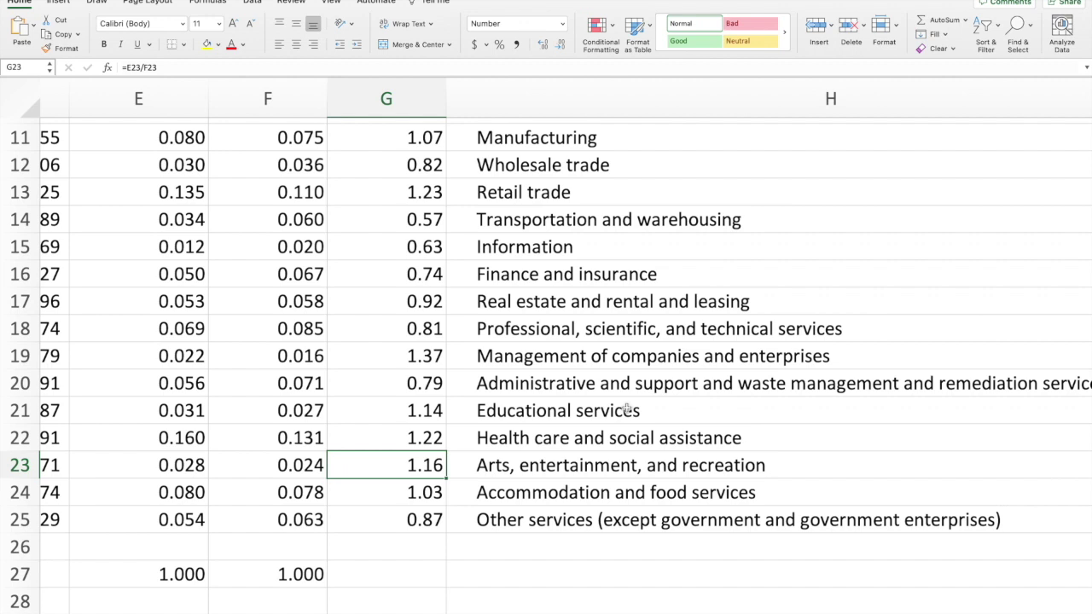
pyautogui.click(425, 437)
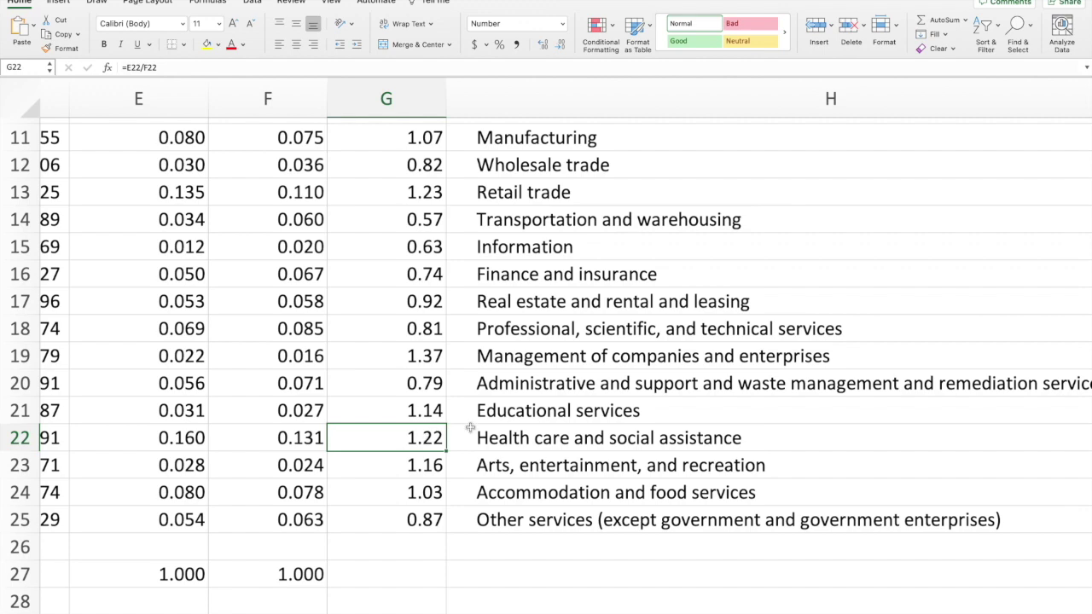
pyautogui.scroll(7, 555, 373)
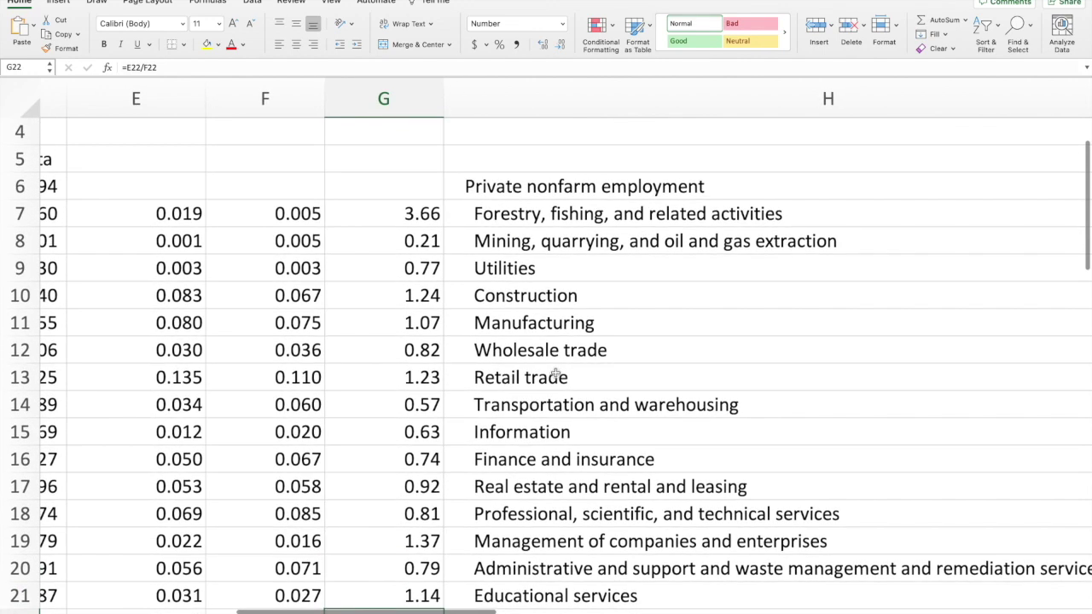
pyautogui.click(410, 295)
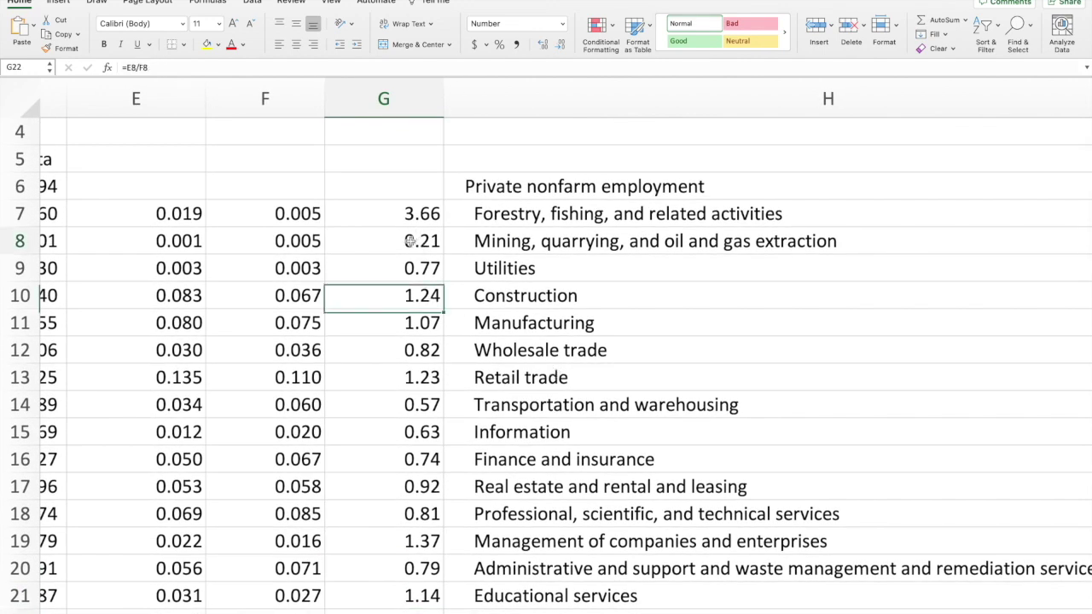
pyautogui.click(409, 241)
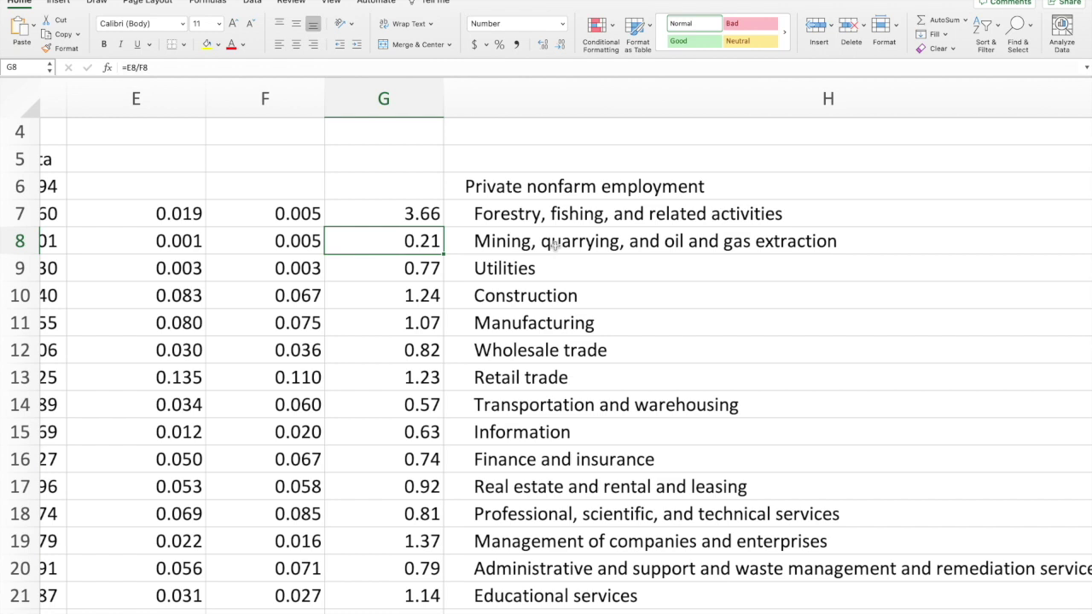
pyautogui.press('Down')
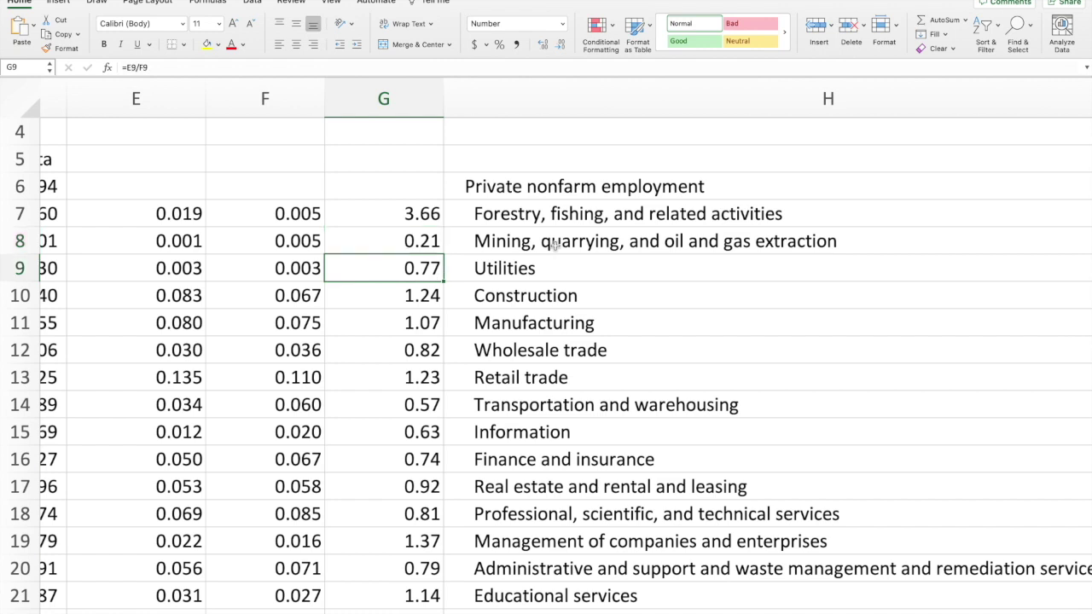
pyautogui.press('Down')
pyautogui.press('Down')
pyautogui.press('Down')
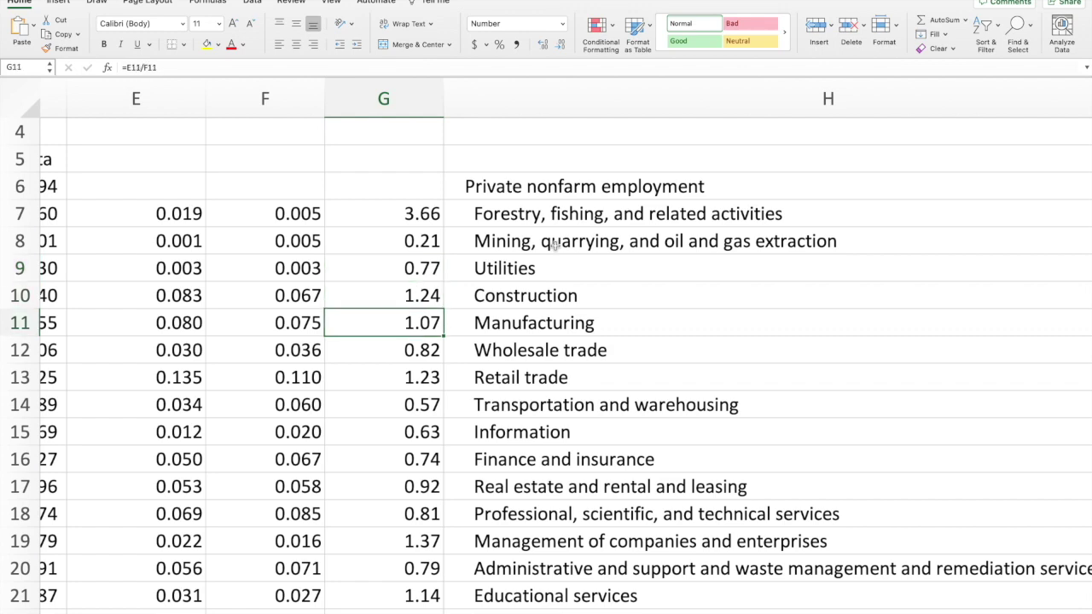
pyautogui.click(411, 406)
pyautogui.moveTo(413, 431); pyautogui.dragTo(431, 514)
pyautogui.scroll(-2, 435, 486)
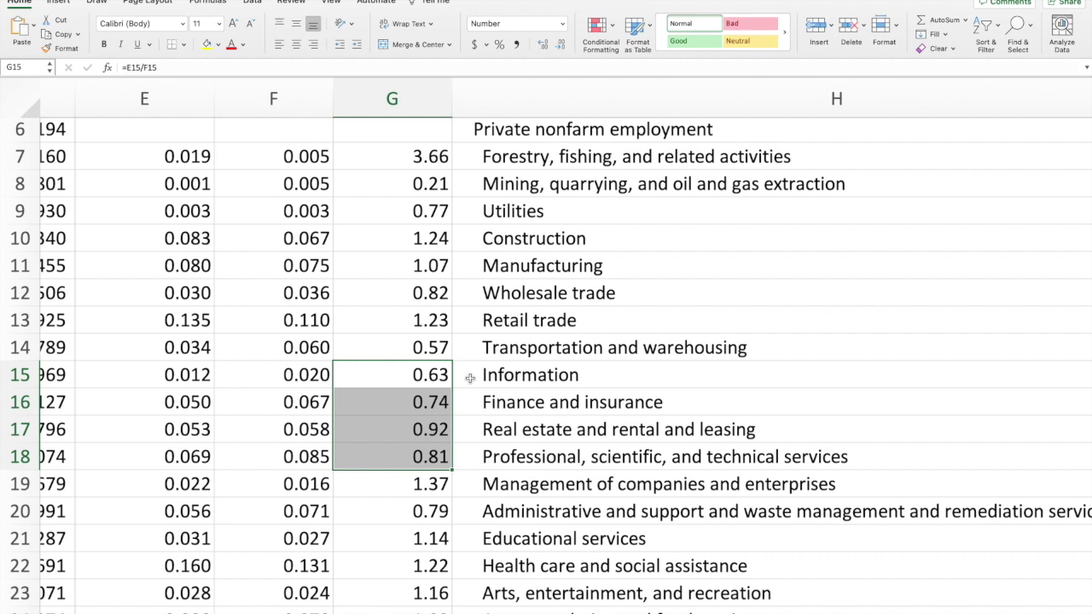
pyautogui.click(431, 375)
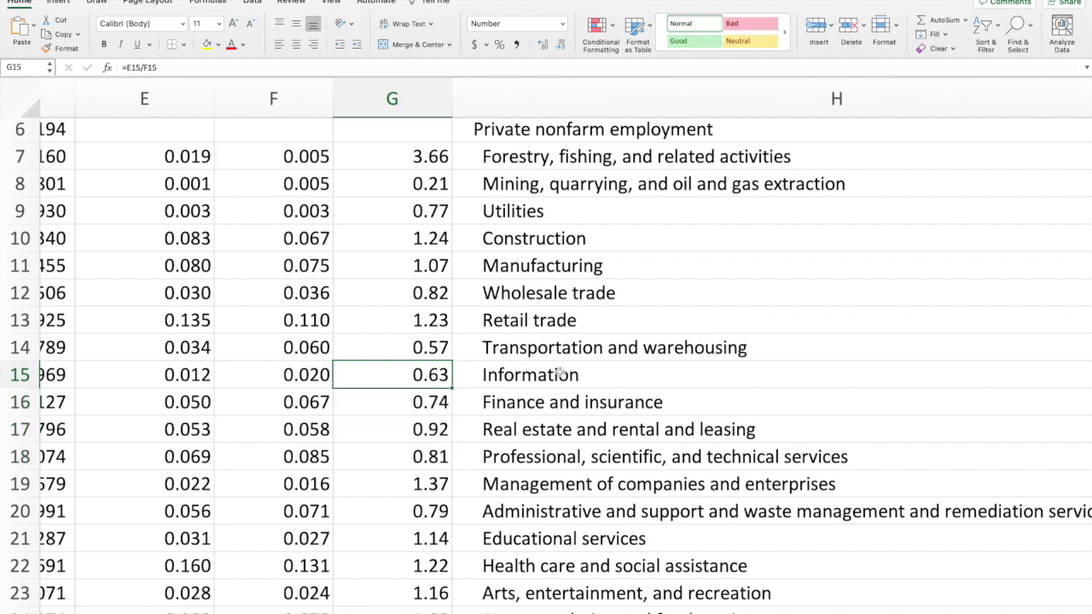
pyautogui.click(431, 401)
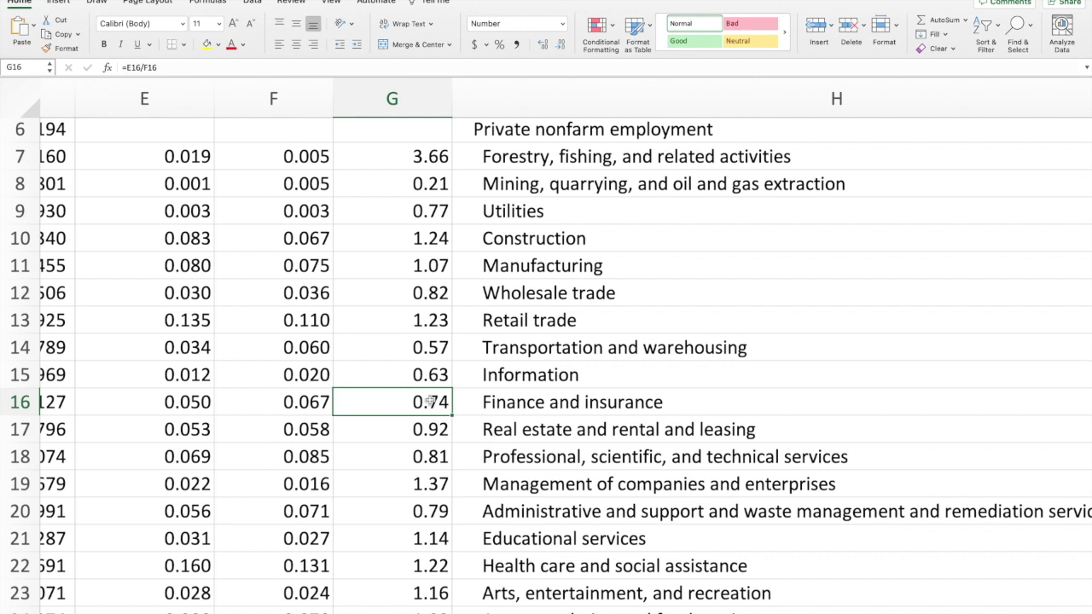
pyautogui.click(419, 457)
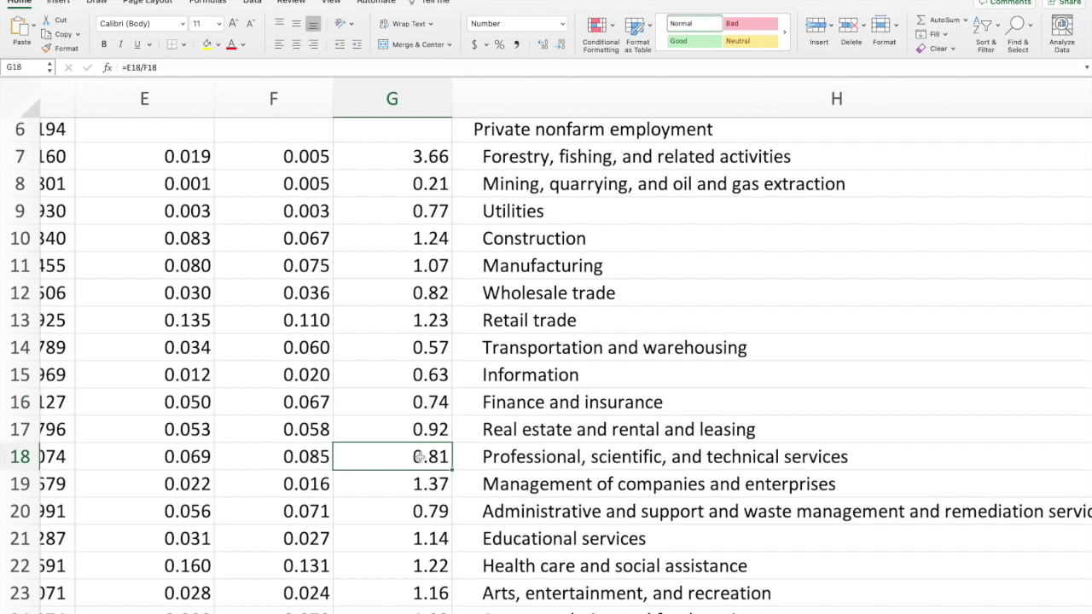
pyautogui.scroll(-5, 535, 433)
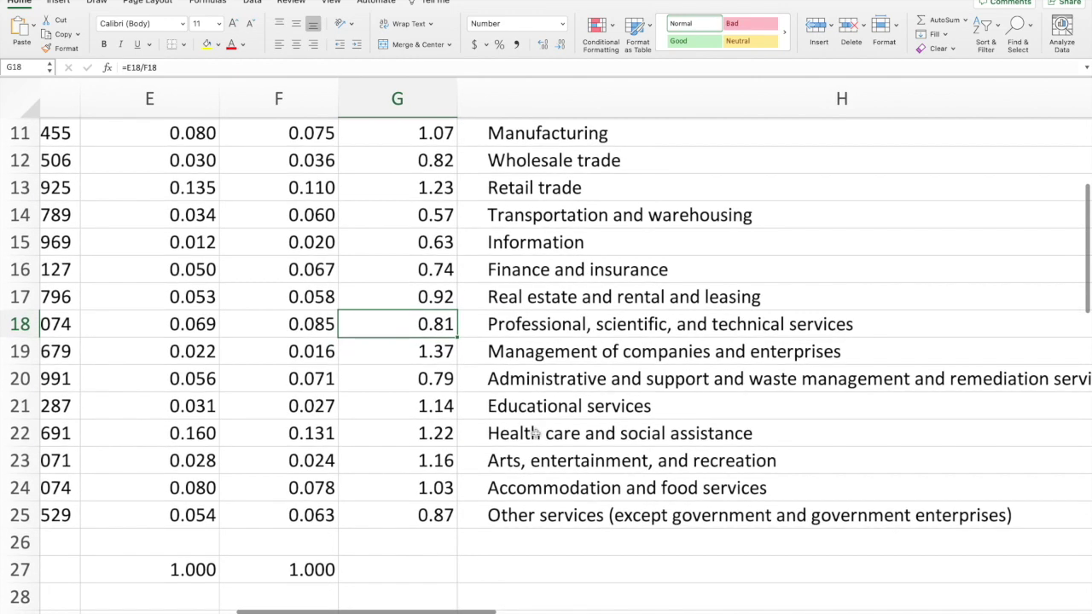
pyautogui.click(431, 488)
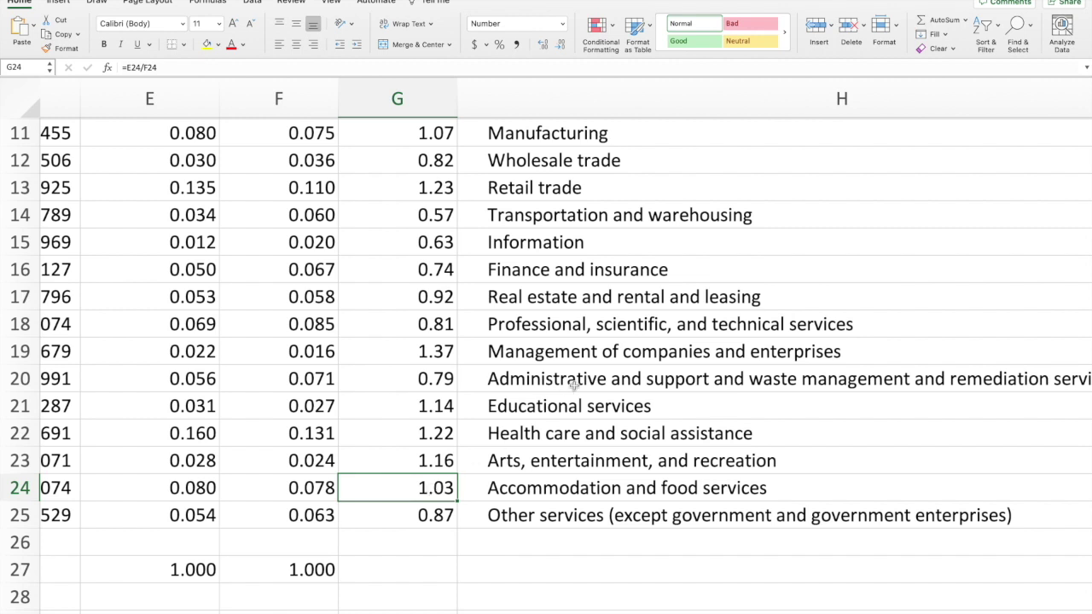
pyautogui.click(185, 489)
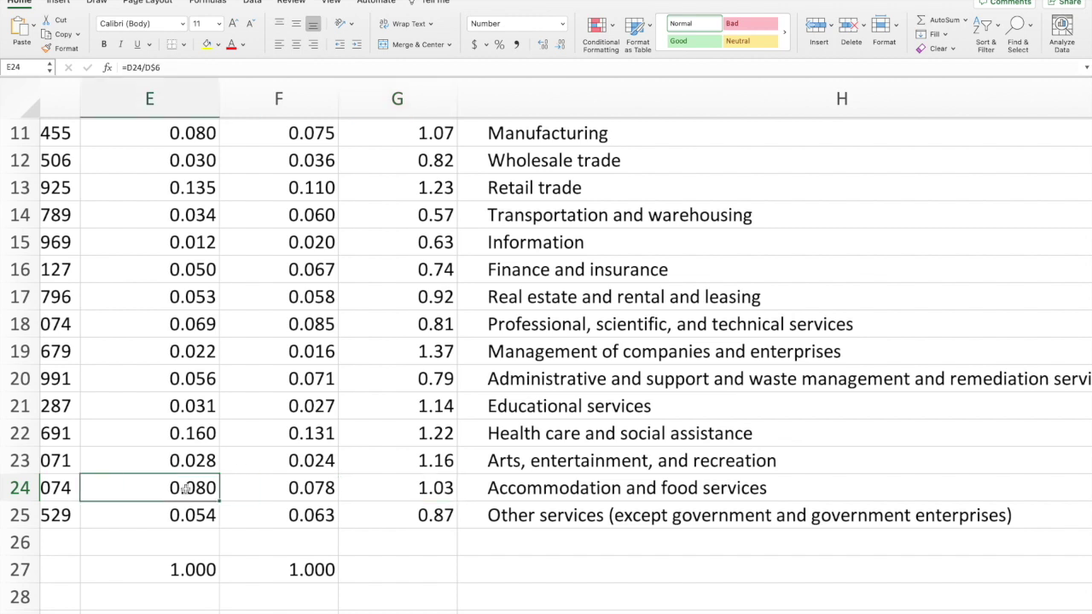
pyautogui.click(316, 489)
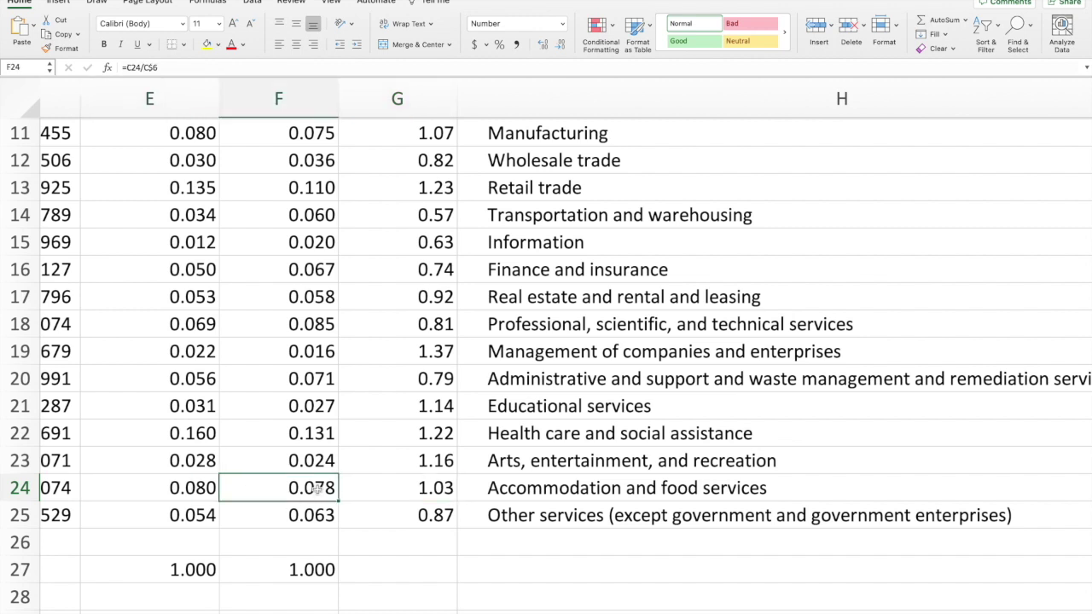
pyautogui.click(569, 488)
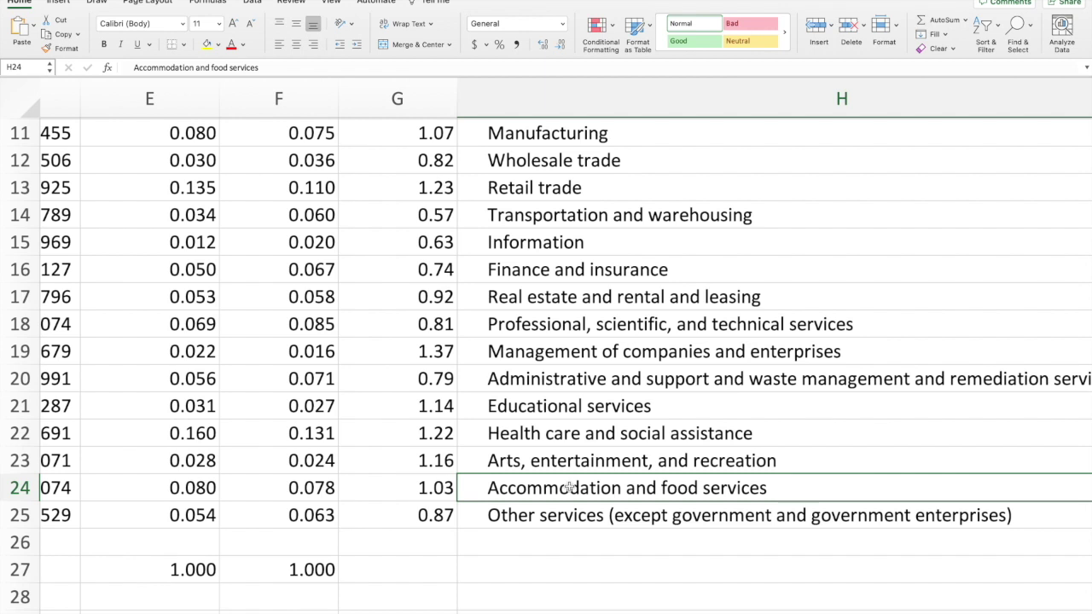
pyautogui.click(437, 493)
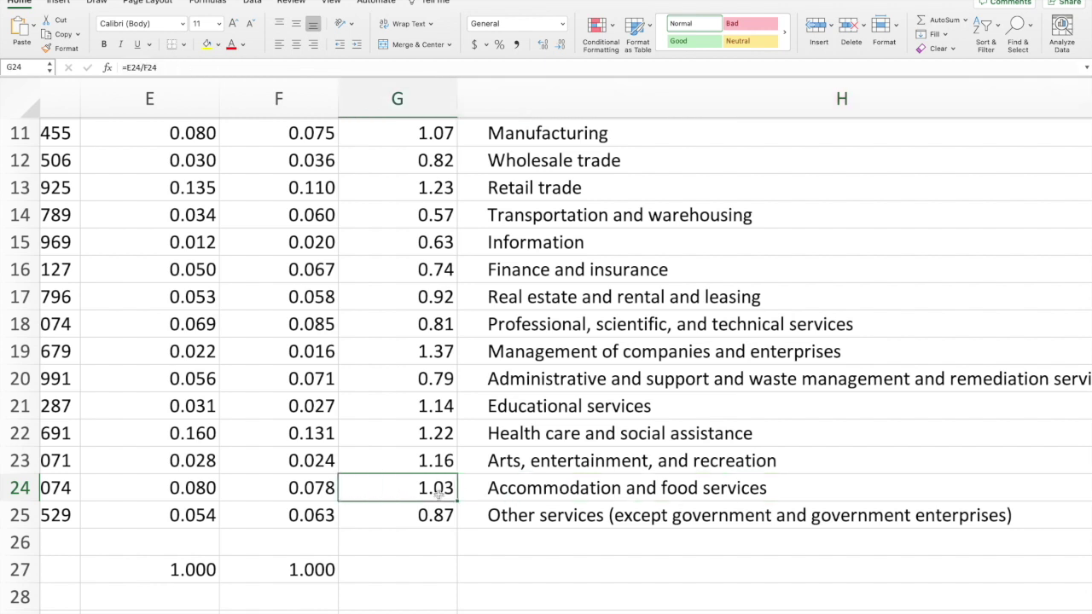
pyautogui.click(195, 487)
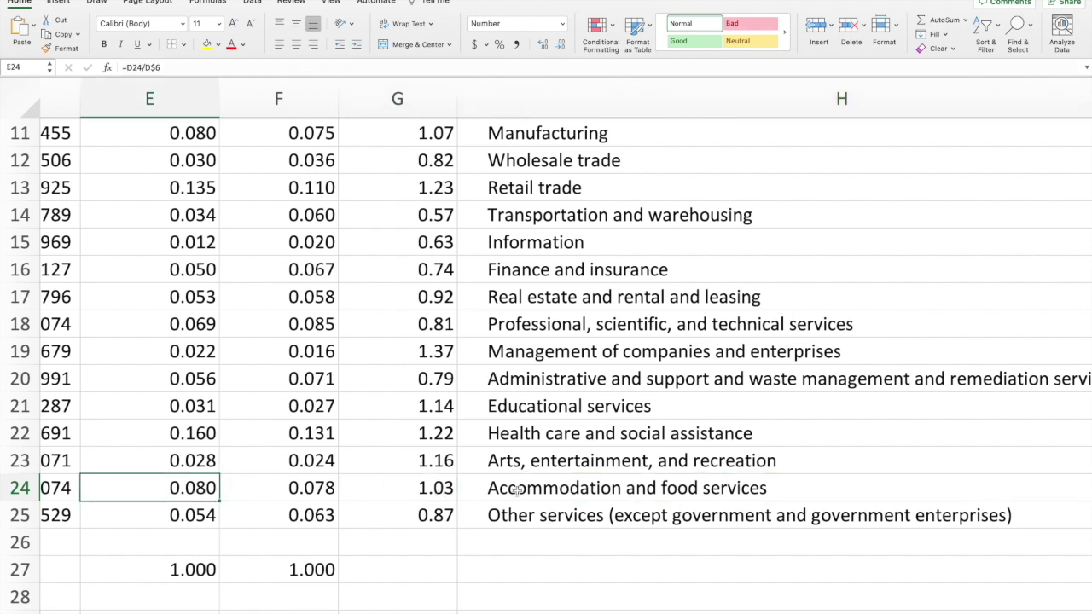
pyautogui.click(644, 488)
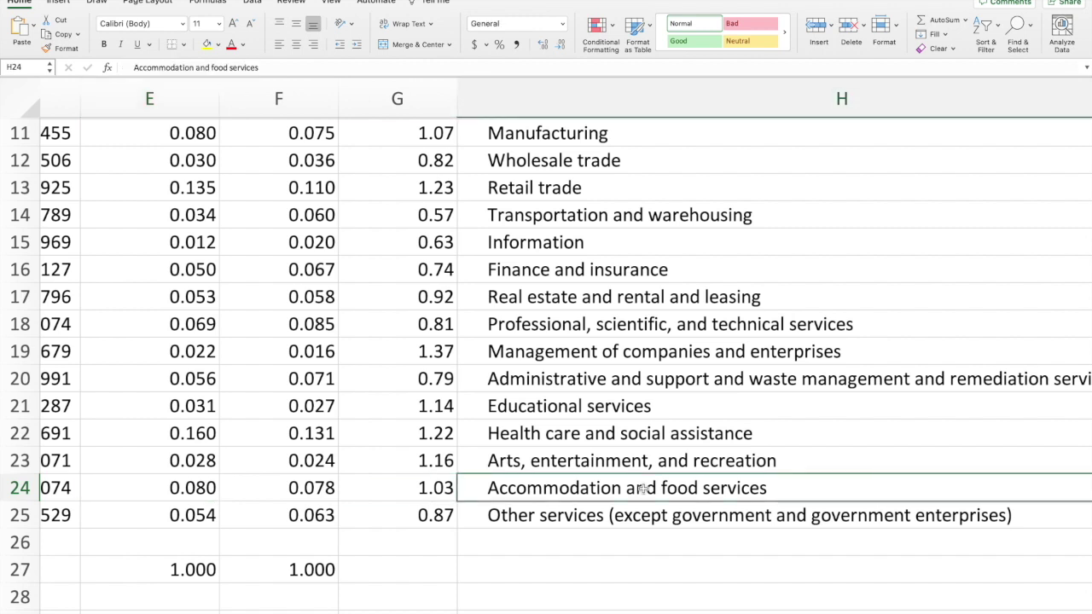
pyautogui.click(305, 488)
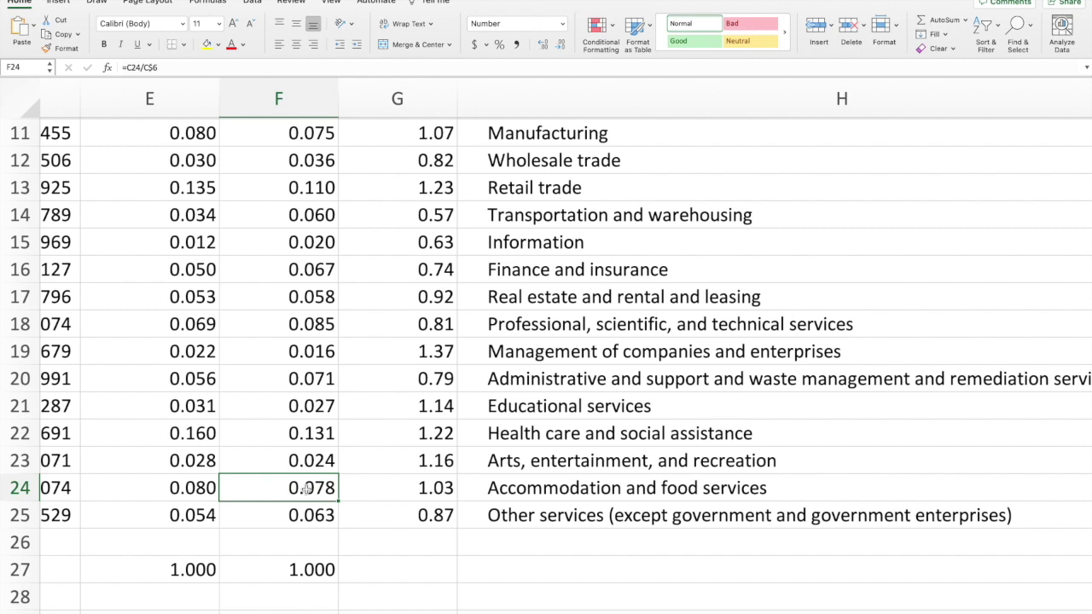
pyautogui.scroll(5, 549, 394)
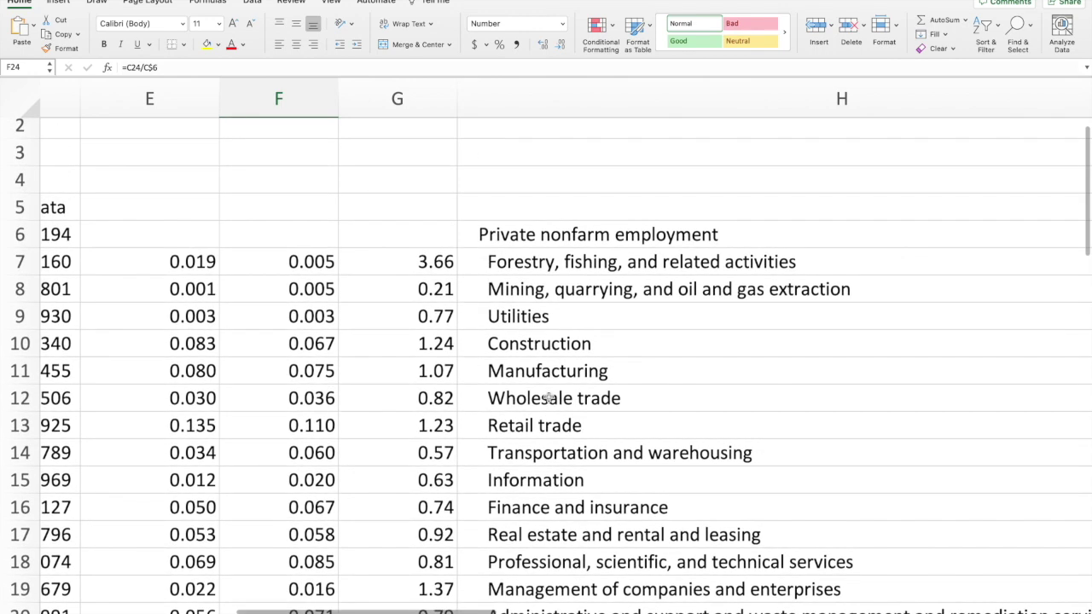
pyautogui.hscroll(-3, 548, 398)
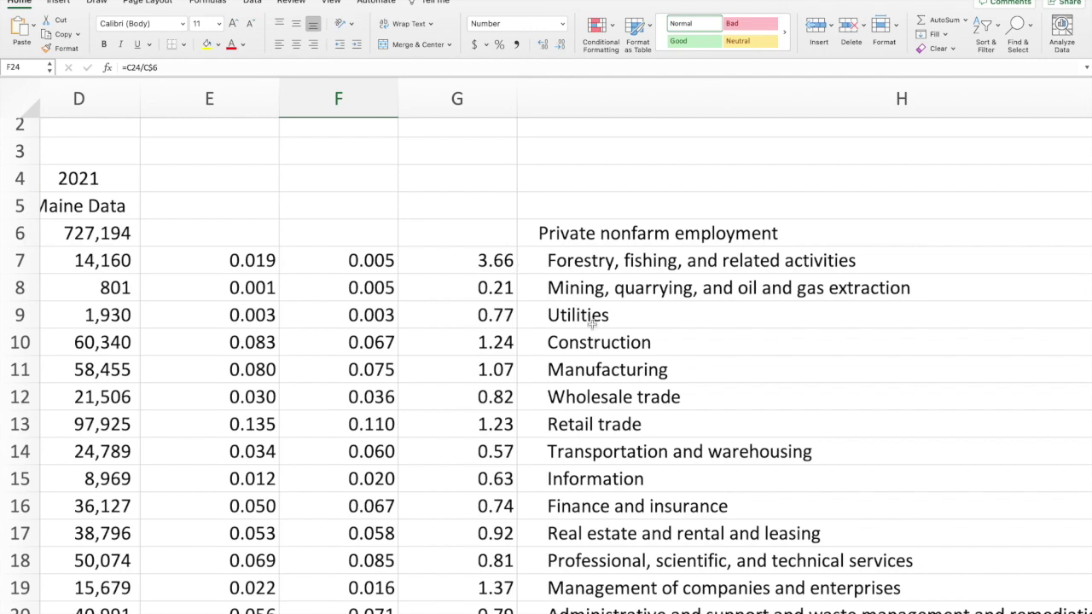
pyautogui.scroll(-5, 663, 378)
pyautogui.scroll(-3, 661, 384)
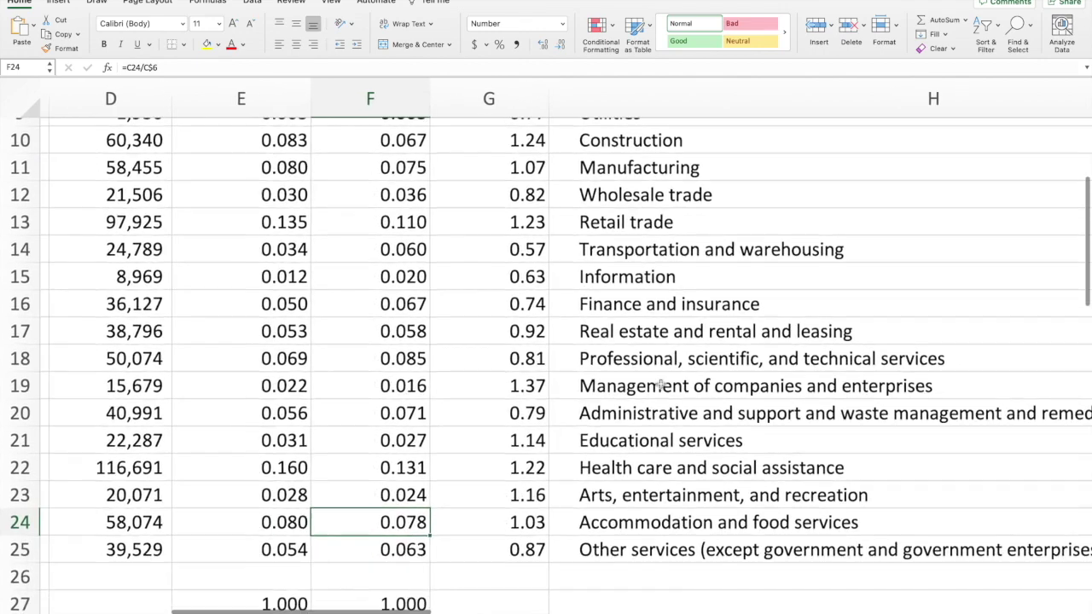
pyautogui.click(524, 523)
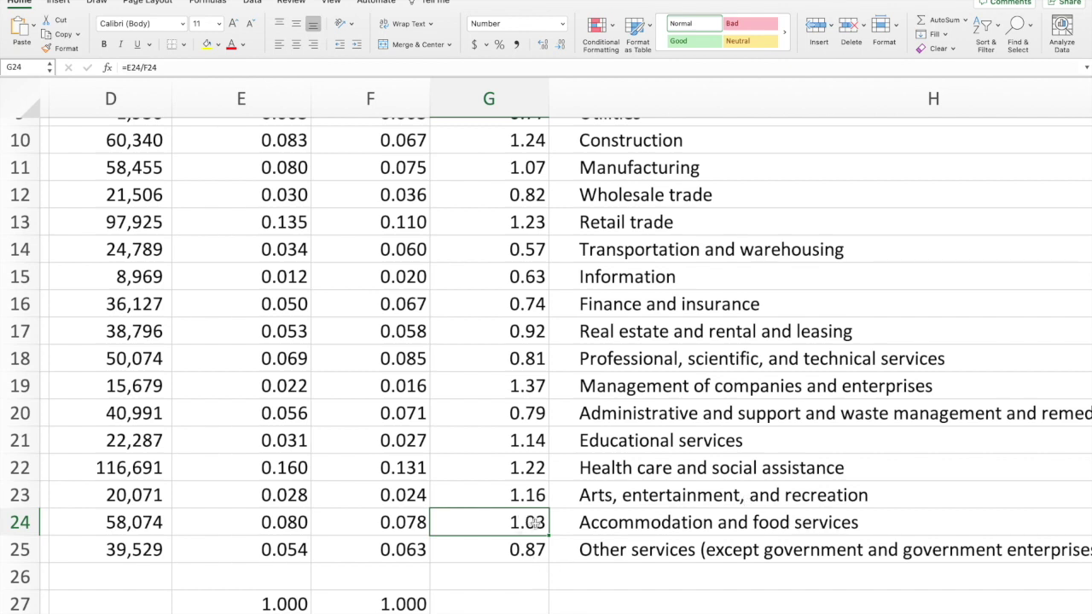
pyautogui.click(526, 468)
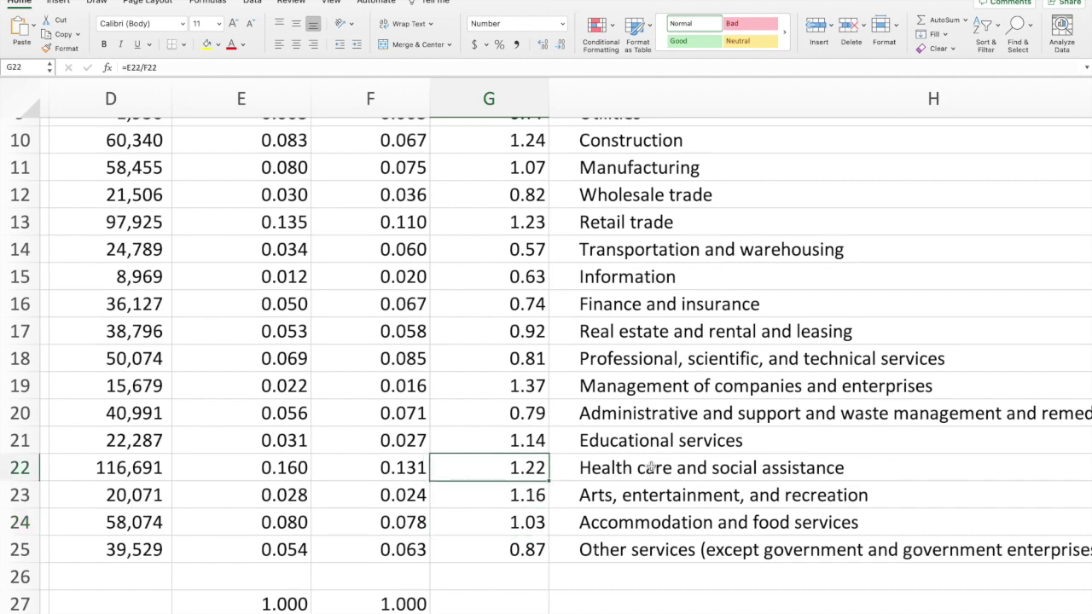
pyautogui.scroll(4, 651, 467)
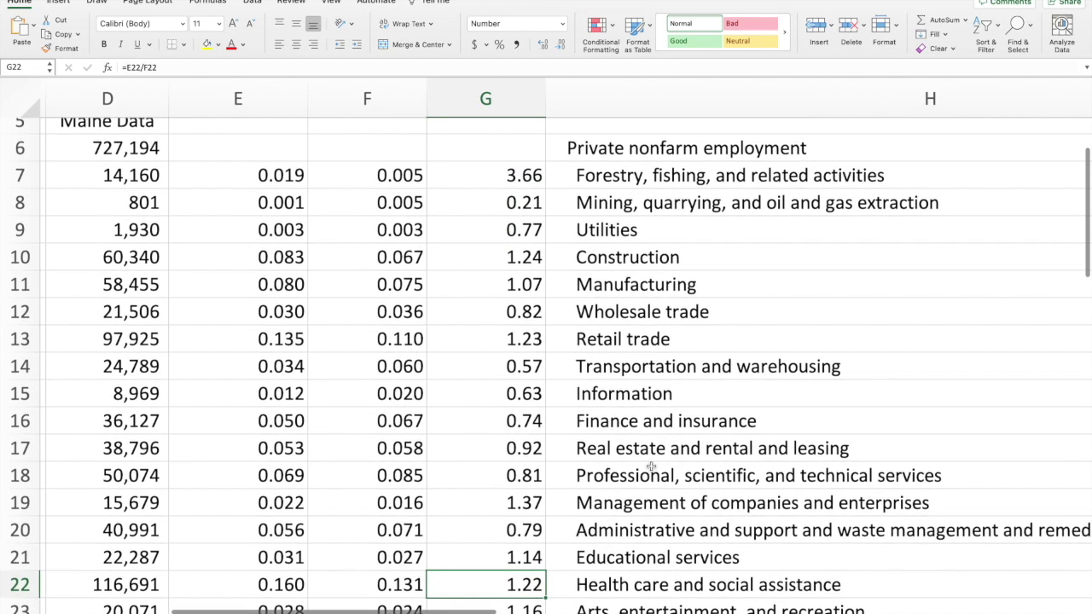
pyautogui.click(516, 175)
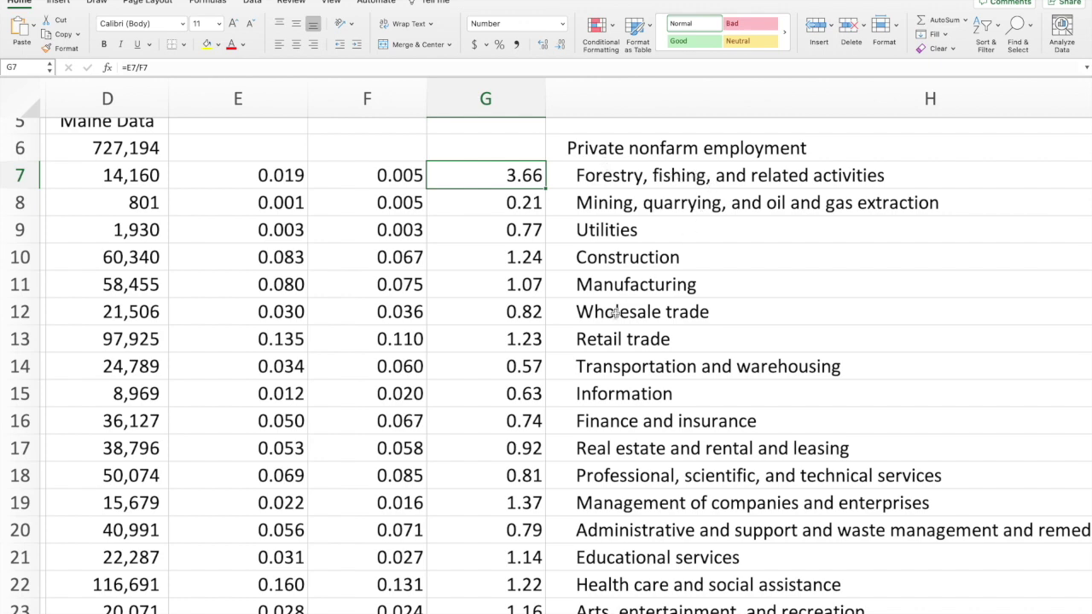
pyautogui.scroll(-2, 588, 362)
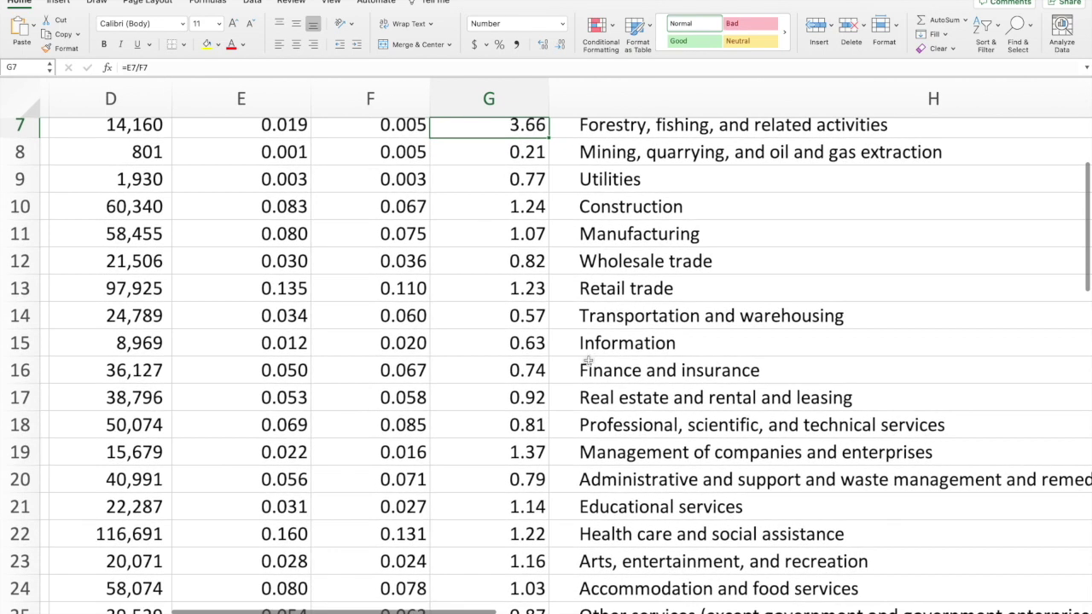
pyautogui.click(529, 429)
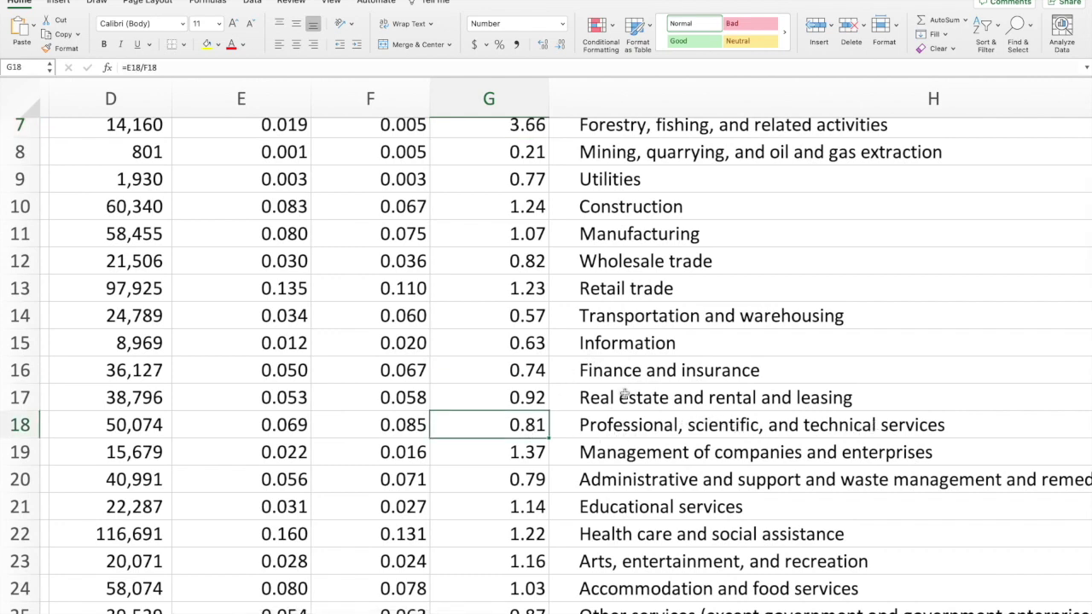
pyautogui.click(524, 371)
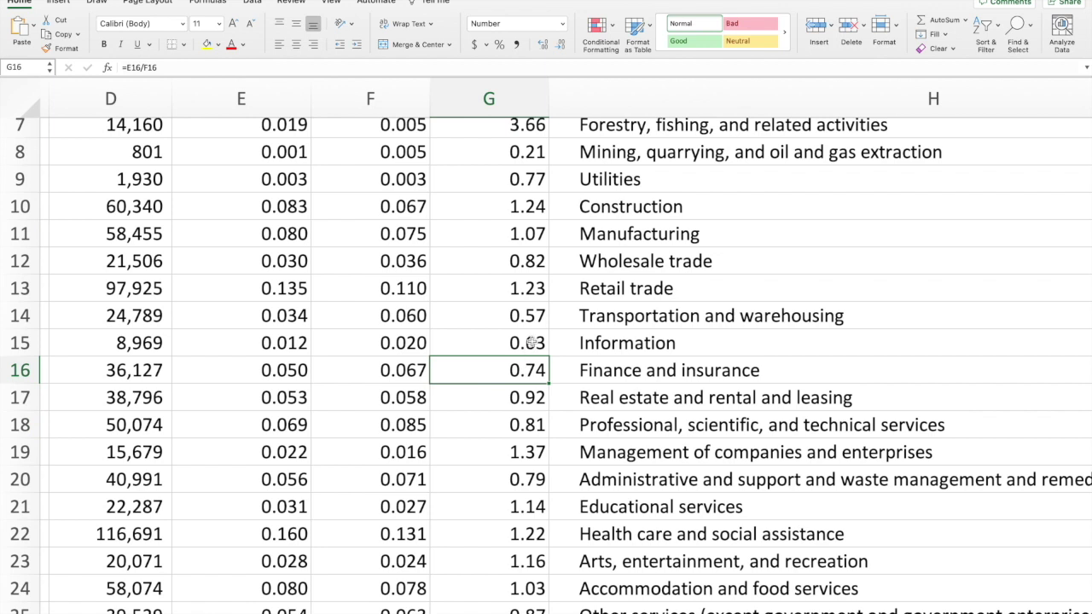
pyautogui.click(531, 342)
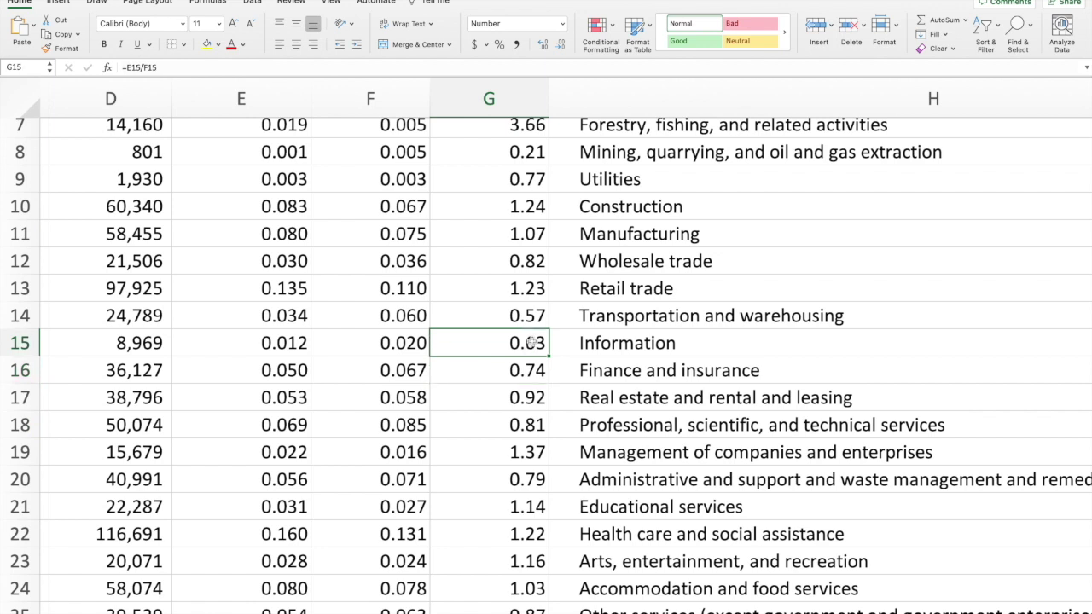